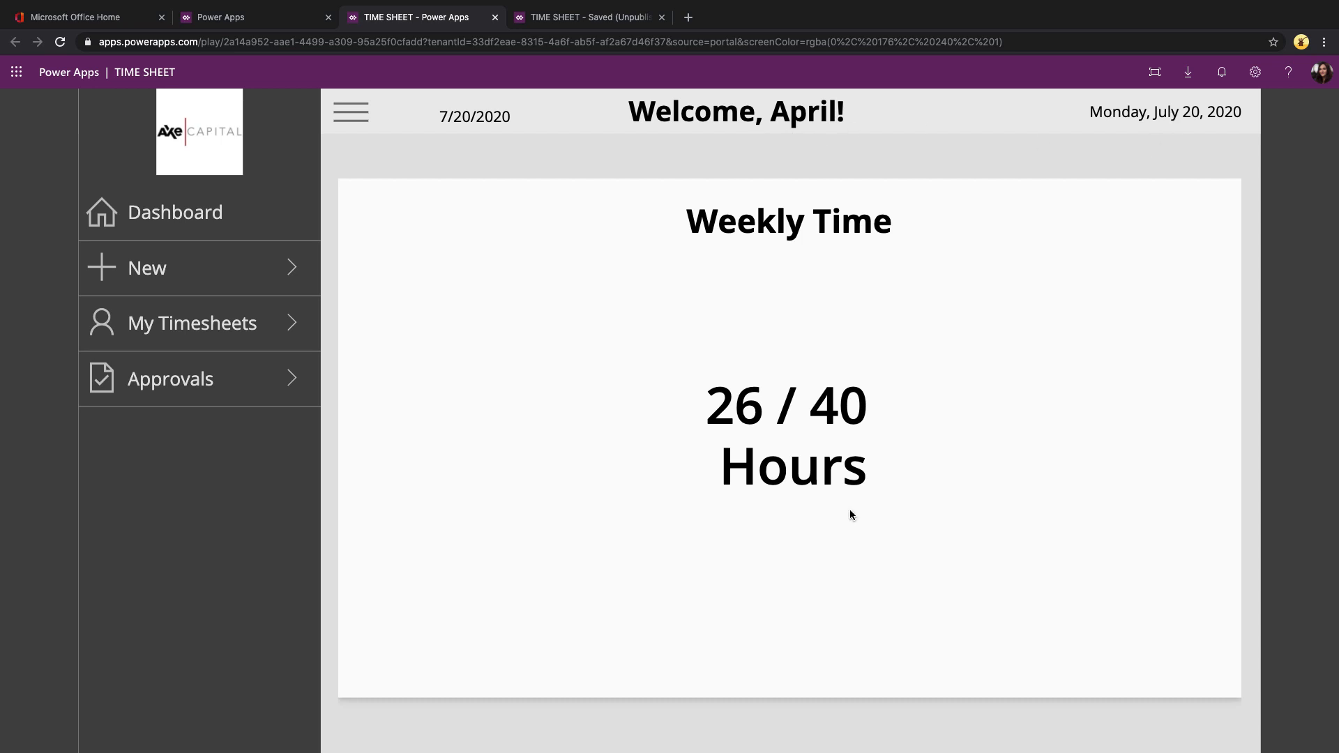
# Begin a new timesheet from the navigation, keeping 20 July as the week start
pyautogui.click(350, 112)
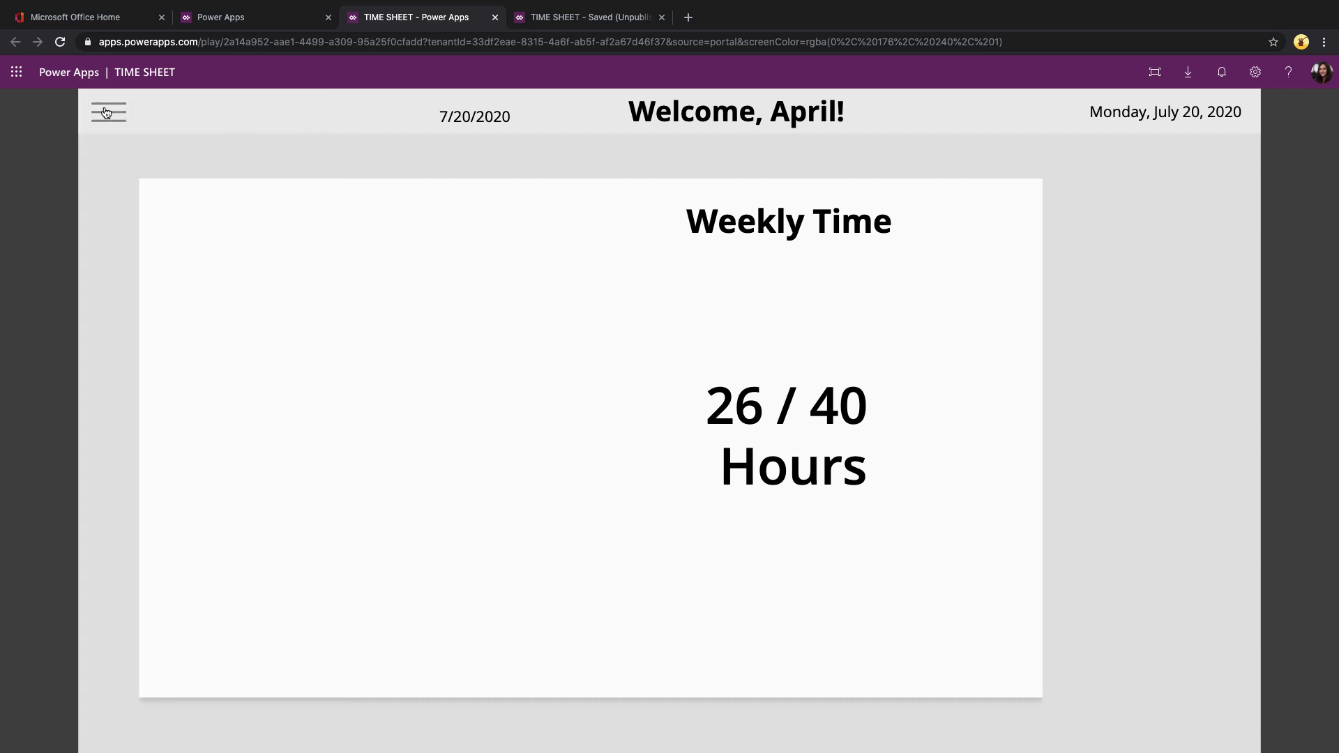
pyautogui.click(106, 113)
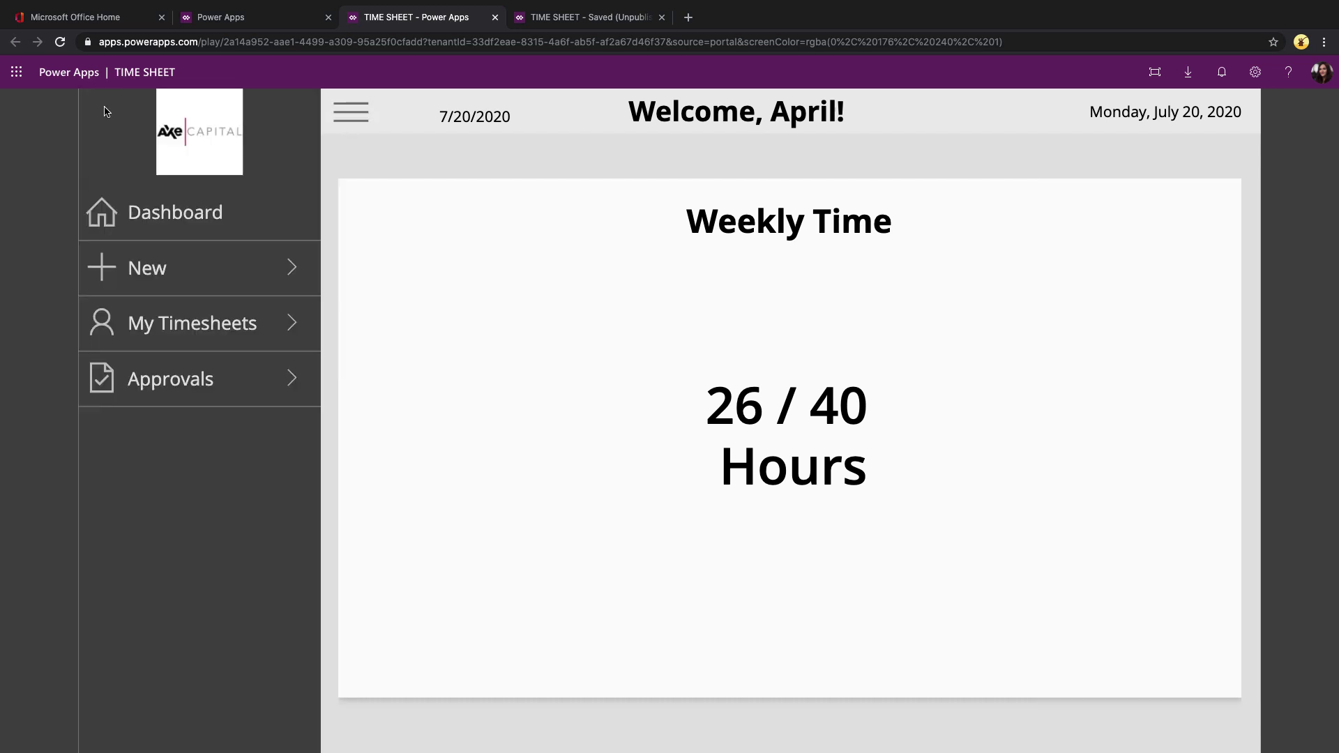
pyautogui.click(293, 269)
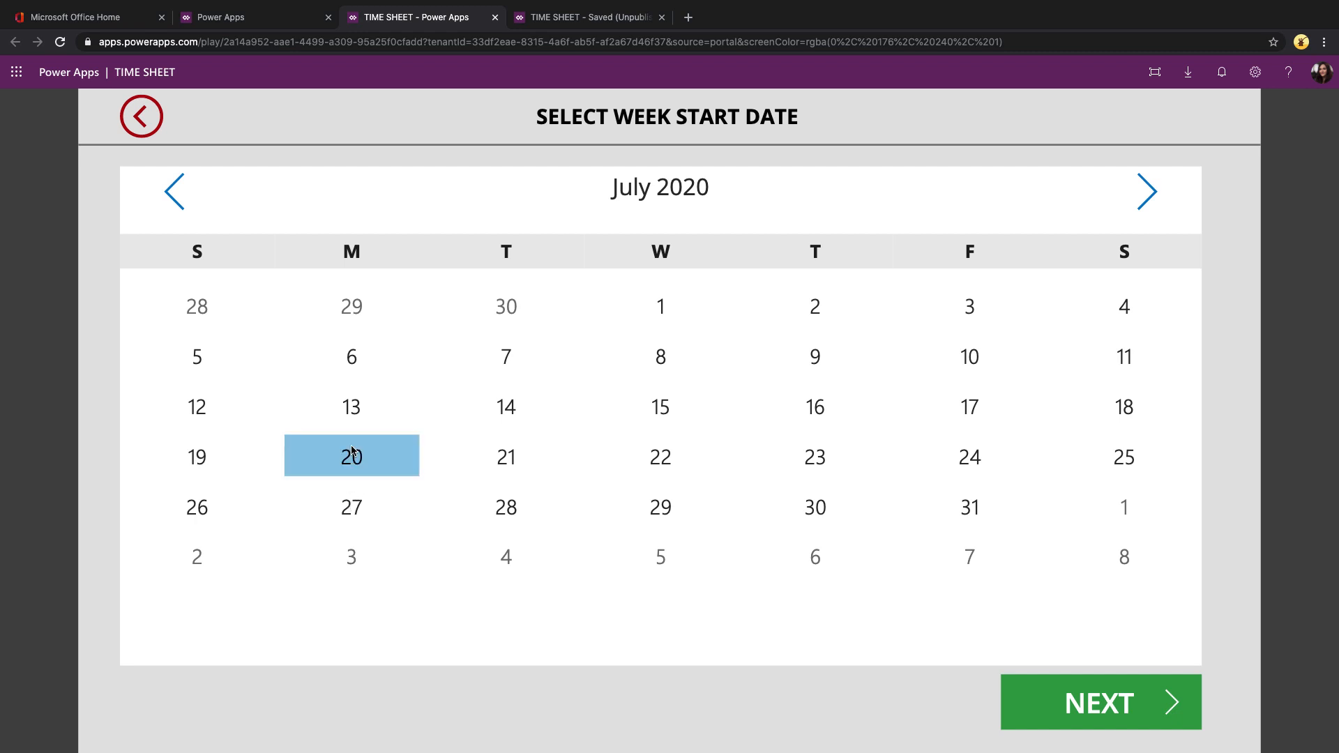
pyautogui.click(1100, 702)
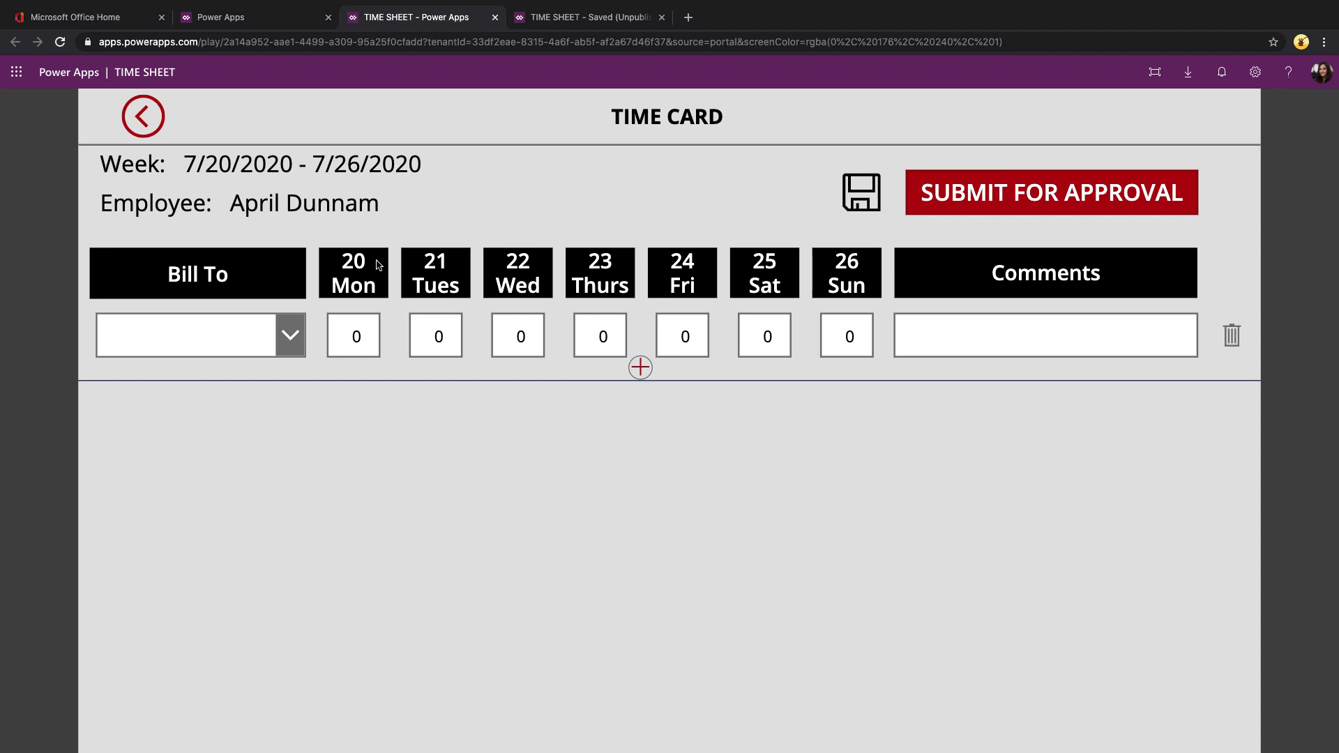
# Bill the first row to Client X with 2 hours each day and comment 'test'
pyautogui.click(366, 336)
pyautogui.click(289, 335)
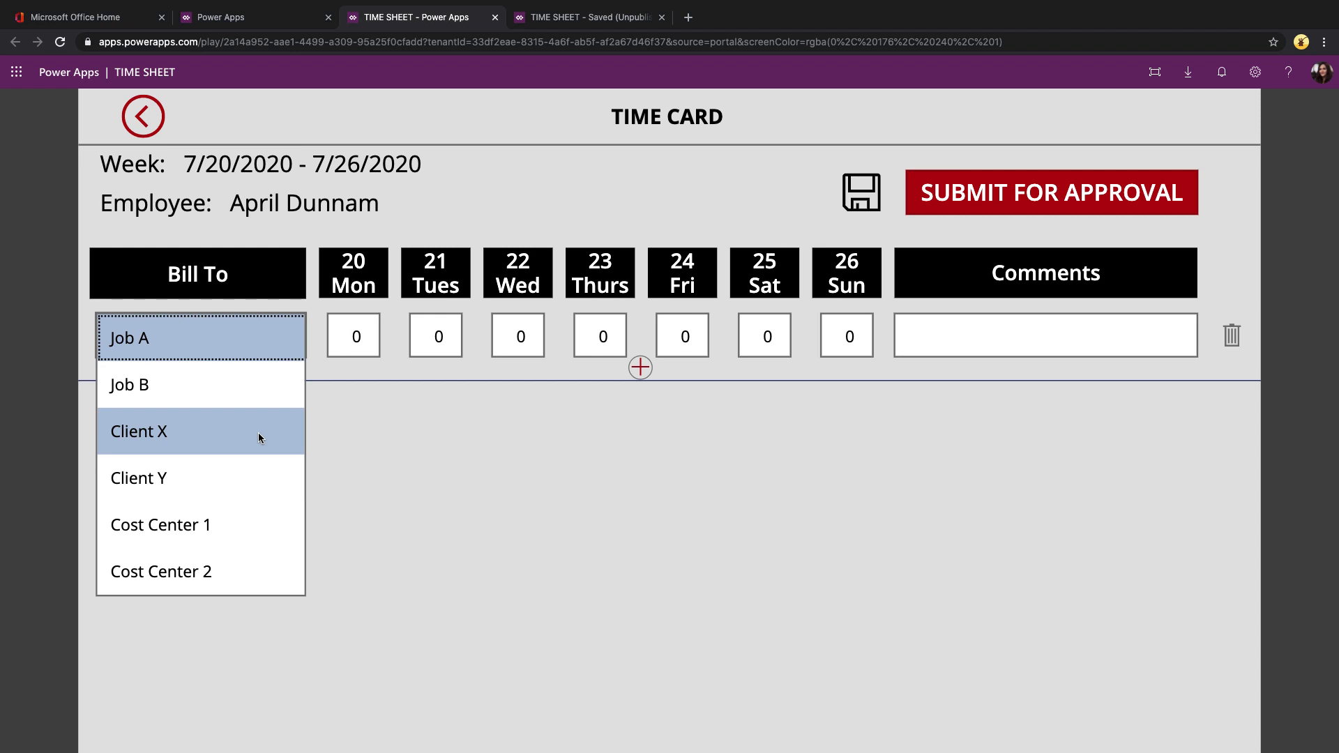
pyautogui.click(259, 433)
pyautogui.click(1048, 342)
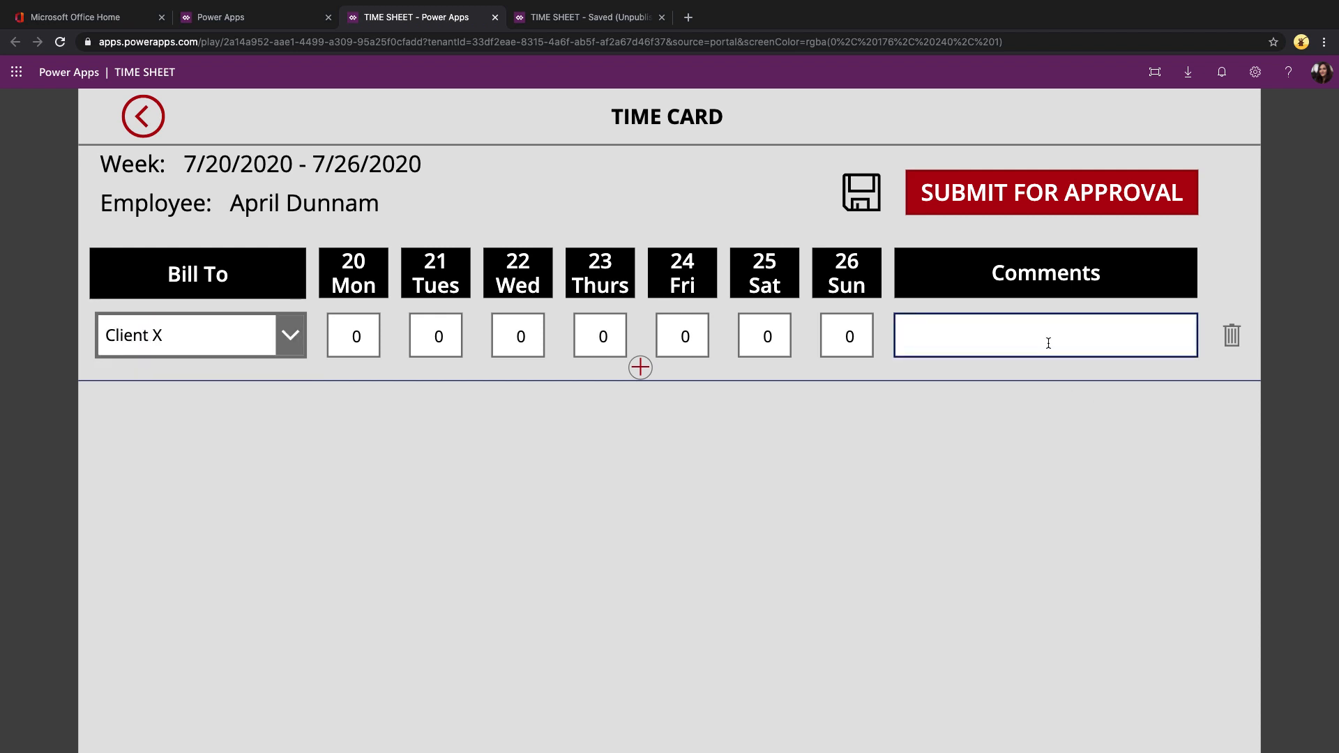
pyautogui.hotkey('shift', 'Tab')
pyautogui.write('2')
pyautogui.press('Tab')
pyautogui.write('2')
pyautogui.press('Tab')
pyautogui.write('2\t2\t2\t2')
pyautogui.press('Tab')
pyautogui.write('2')
pyautogui.press('Tab')
pyautogui.write('test')
pyautogui.press('Tab')
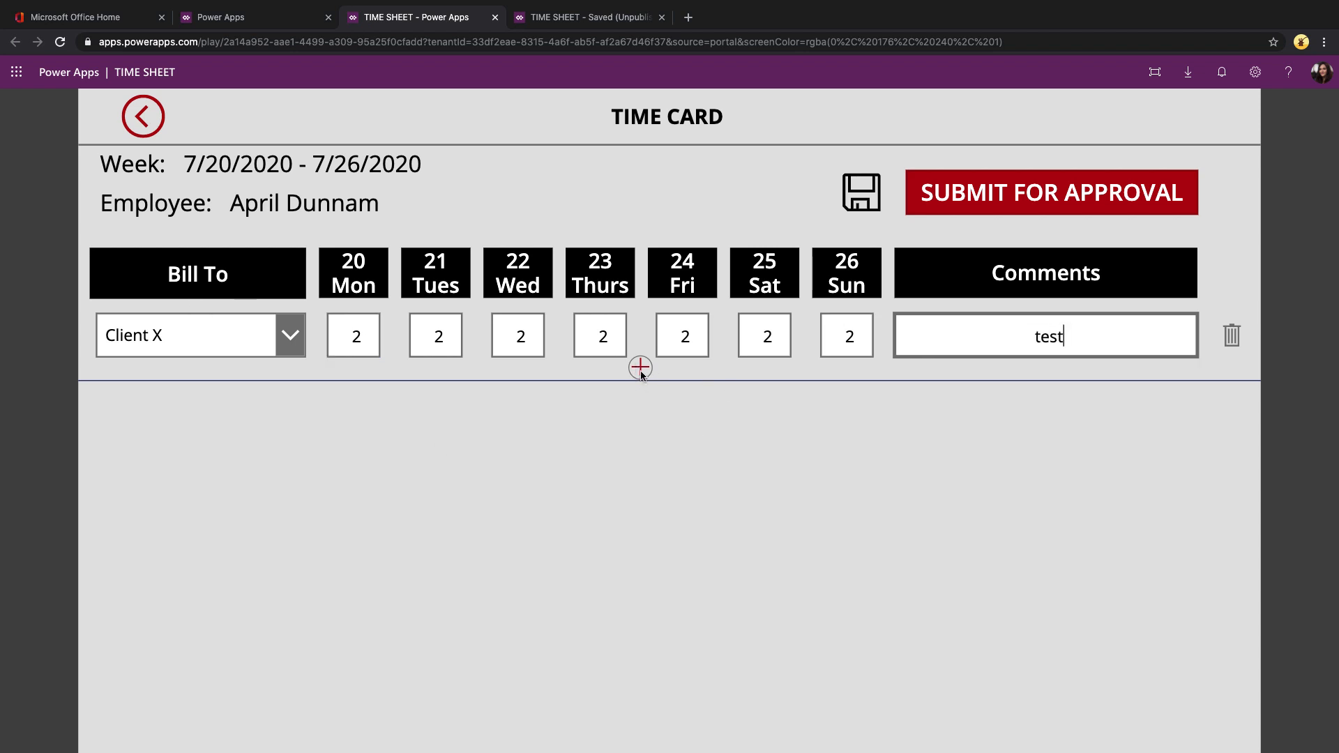
# Add a second row billed to Job B and start entering its hours
pyautogui.click(640, 369)
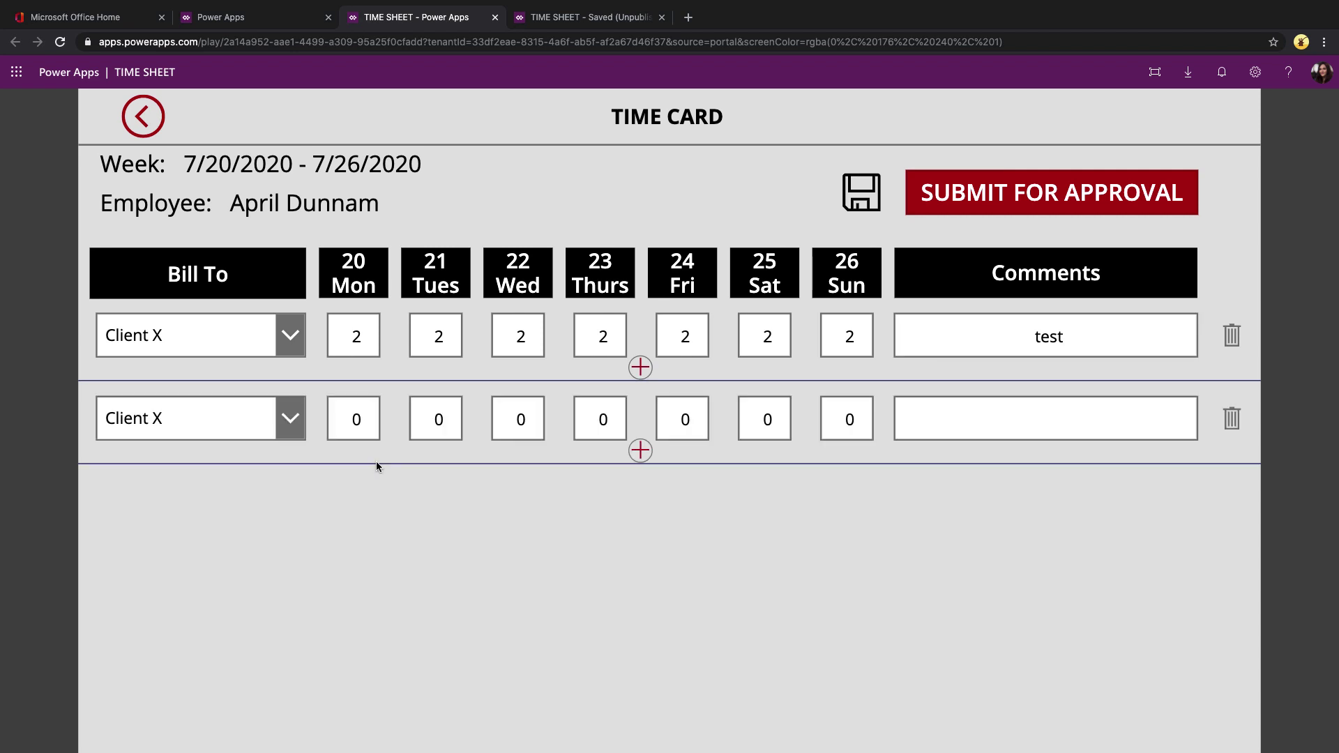
pyautogui.click(290, 433)
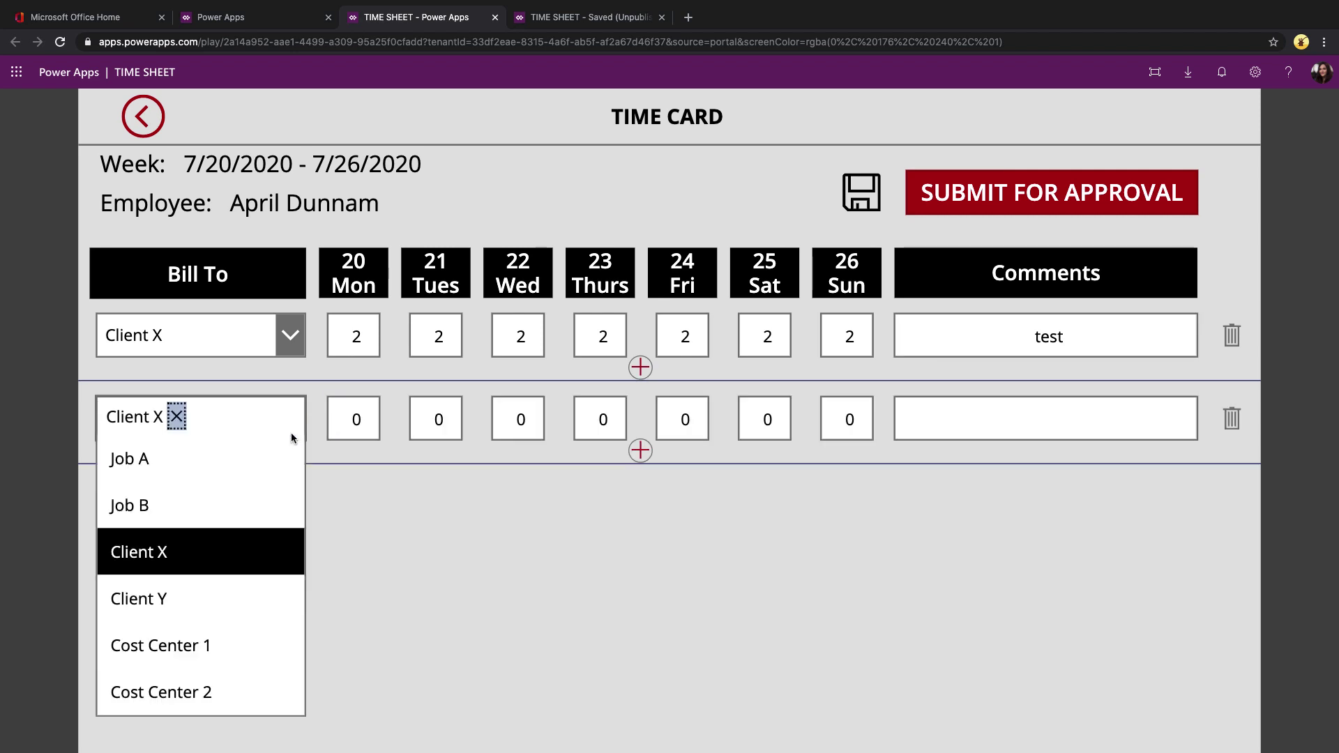
pyautogui.click(155, 512)
pyautogui.doubleClick(362, 419)
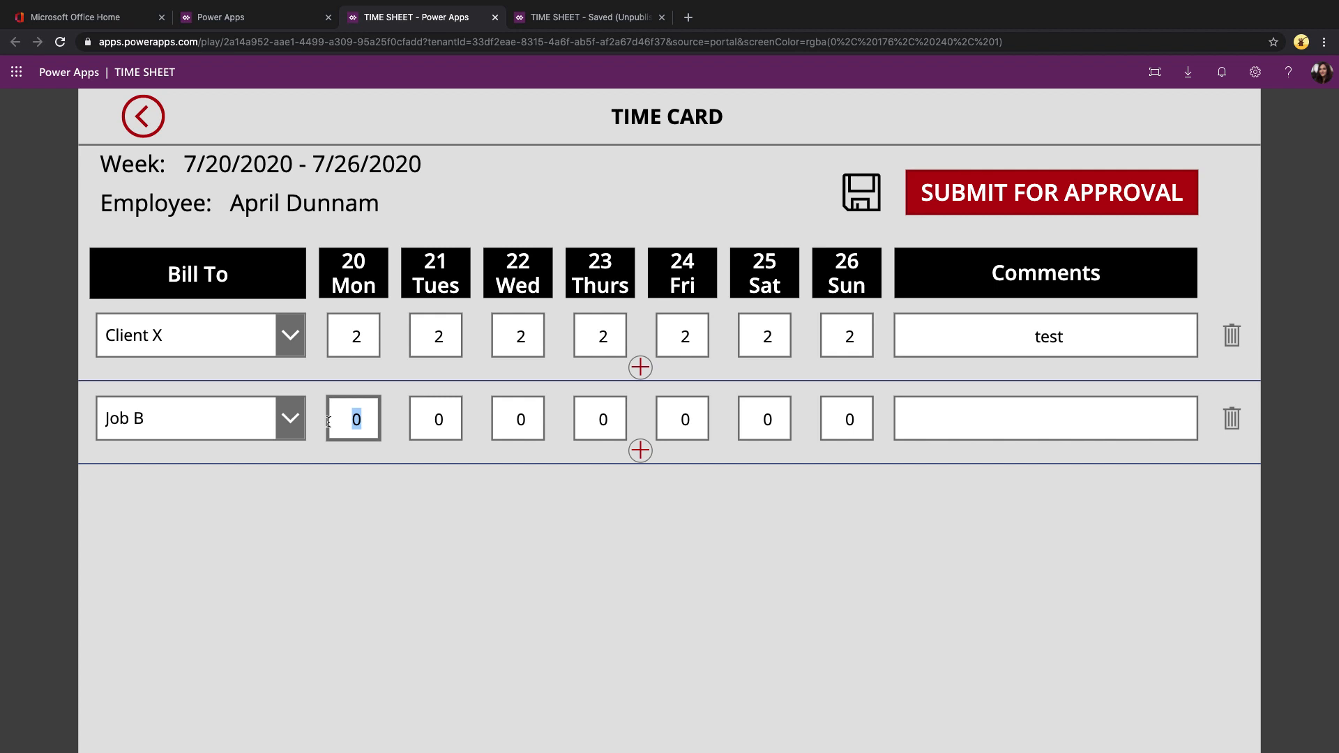
pyautogui.write('5')
pyautogui.press('Tab')
pyautogui.write('5')
pyautogui.press('Tab')
pyautogui.write('5')
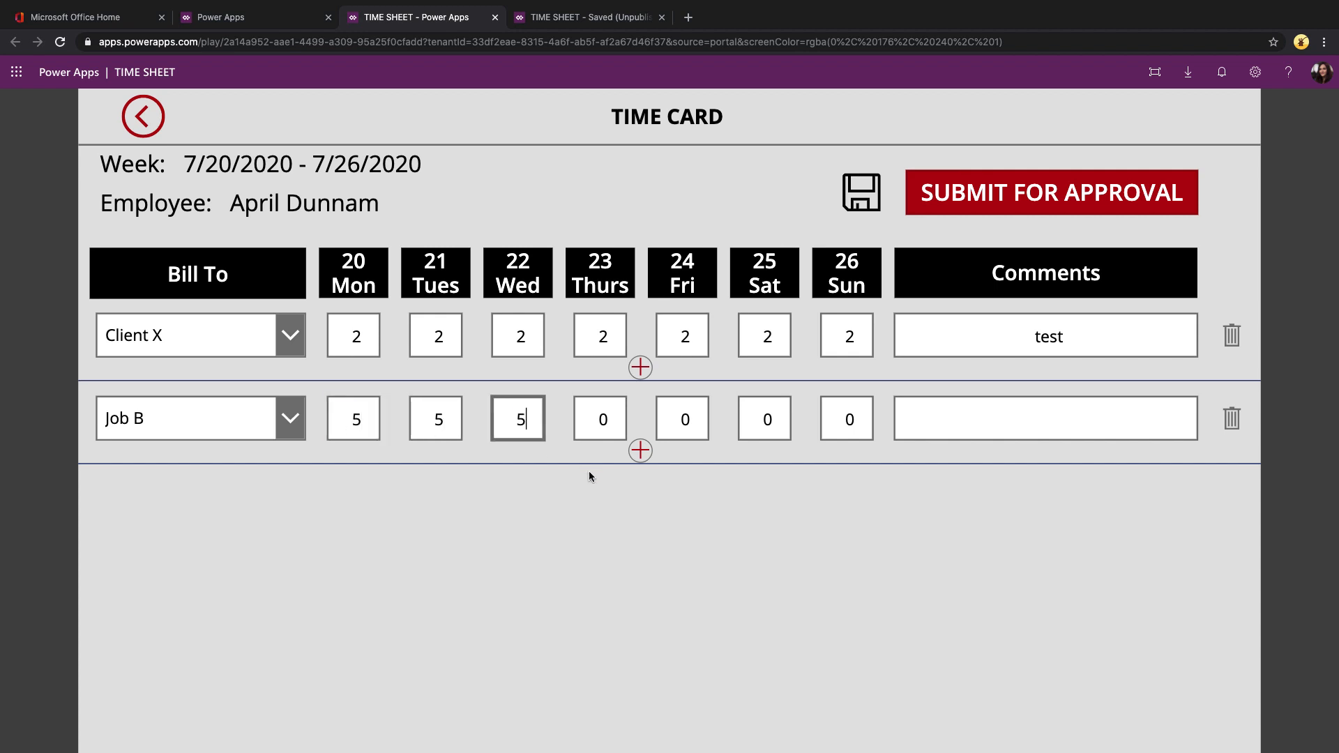
# Add a Client Y row with 6 hours and comment 'test2', then delete the Job B row
pyautogui.click(641, 451)
pyautogui.click(290, 500)
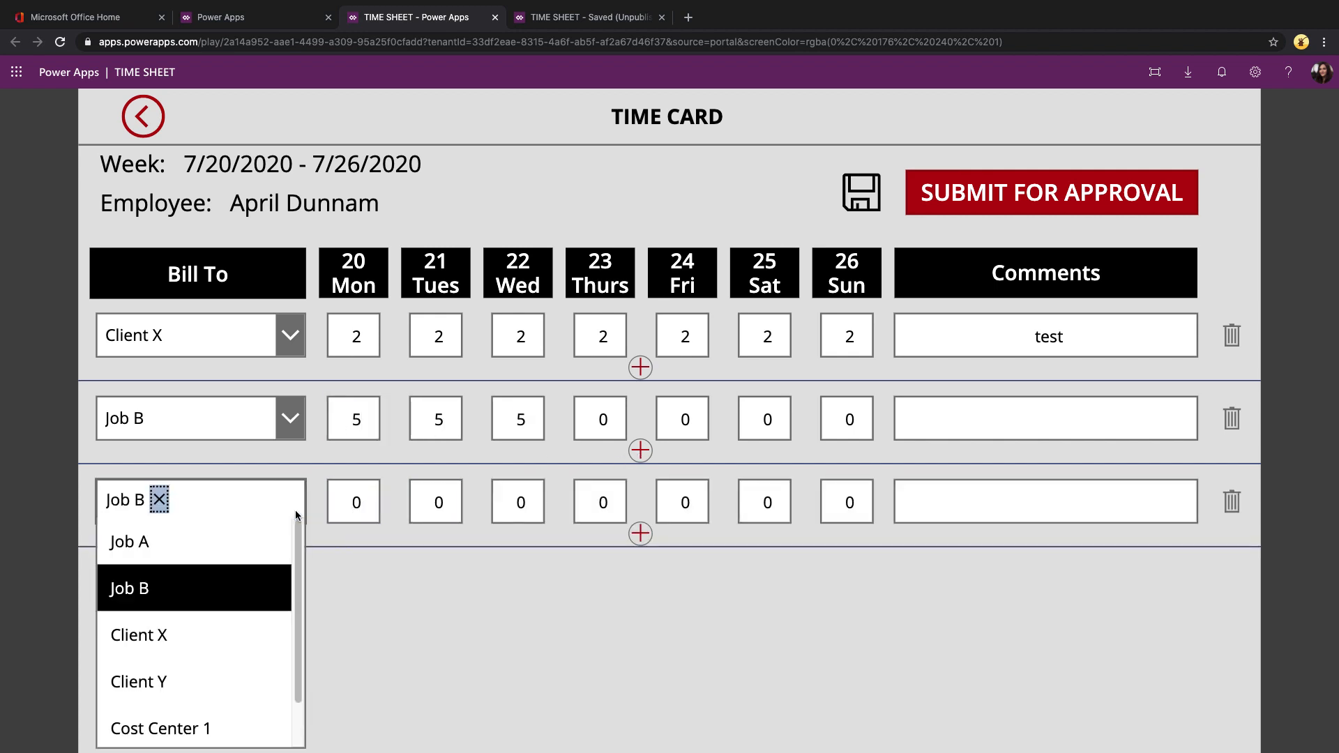
pyautogui.click(168, 680)
pyautogui.click(354, 502)
pyautogui.doubleClick(348, 508)
pyautogui.write('6\t6\t6\t6\t6\t6')
pyautogui.click(975, 409)
pyautogui.write('test3')
pyautogui.click(1046, 501)
pyautogui.write('test2')
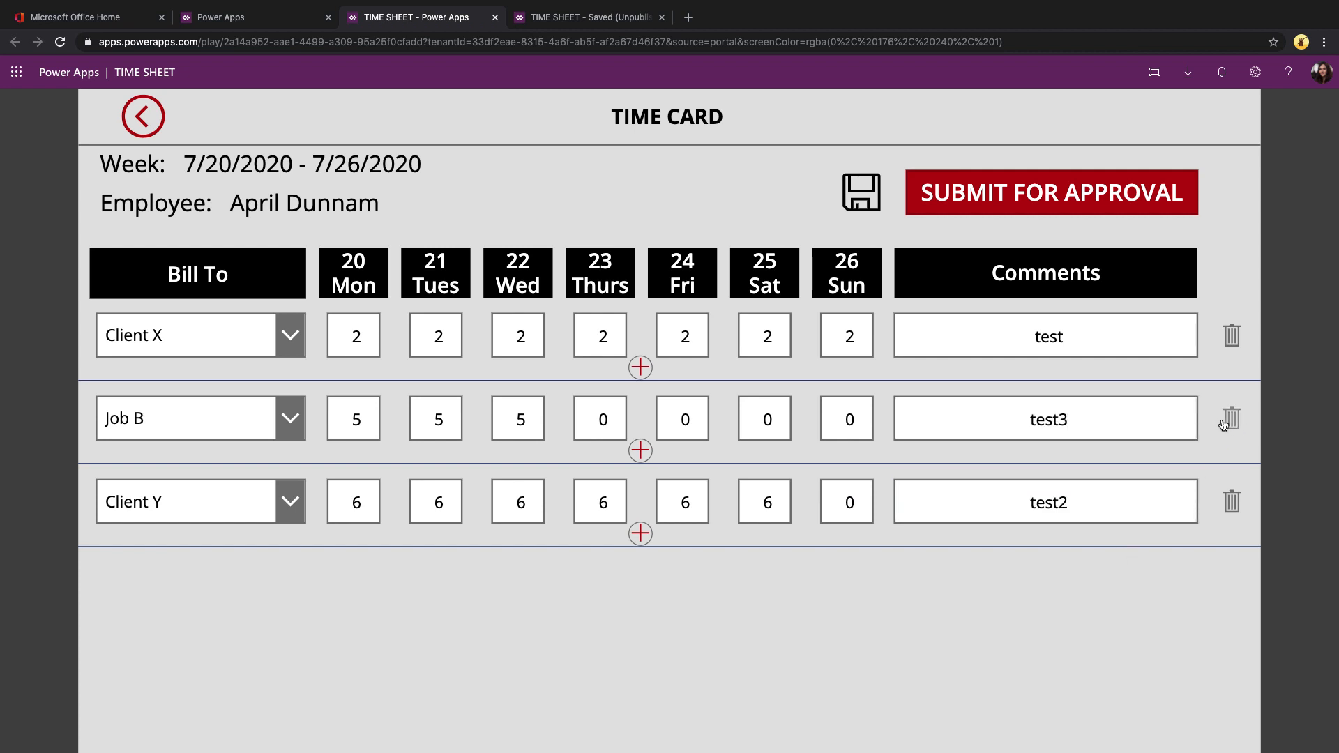
pyautogui.click(1231, 418)
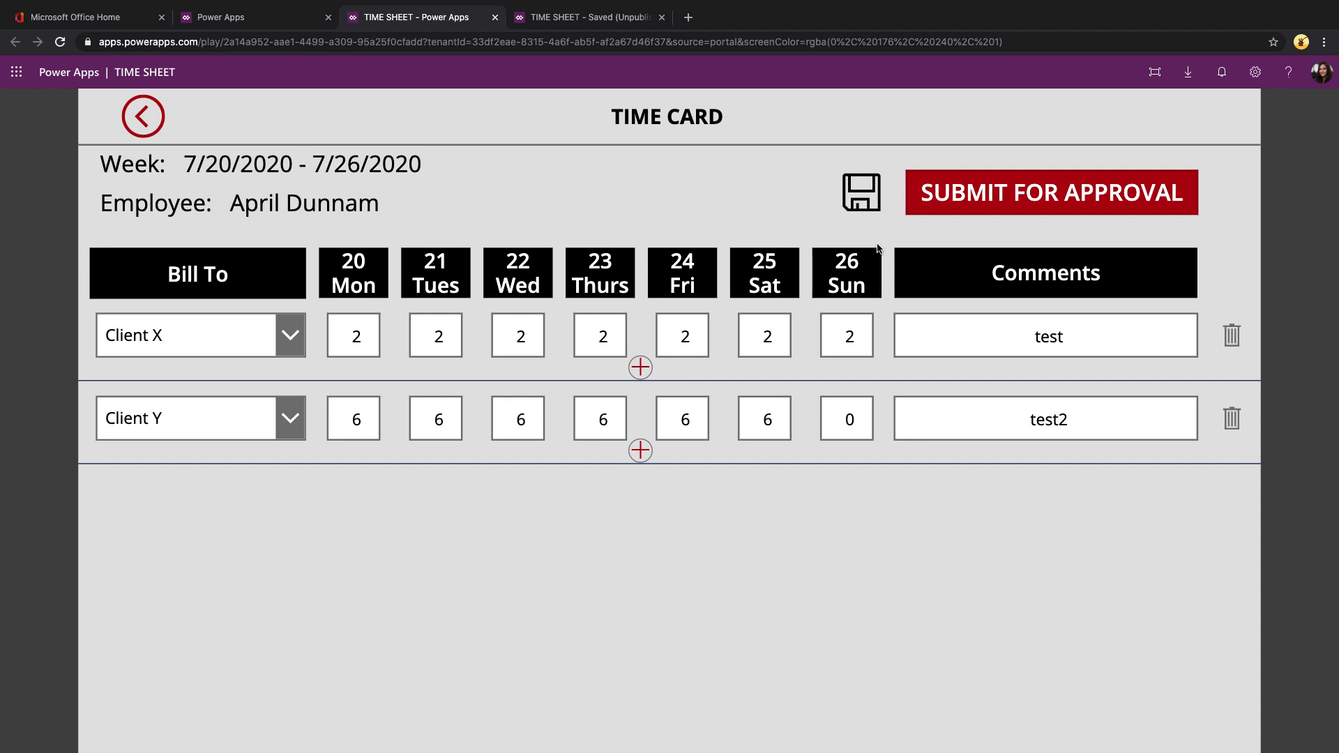
# Save the time card, return to the dashboard and reopen the 7/20–7/26 timesheet from My Timesheets
pyautogui.click(860, 193)
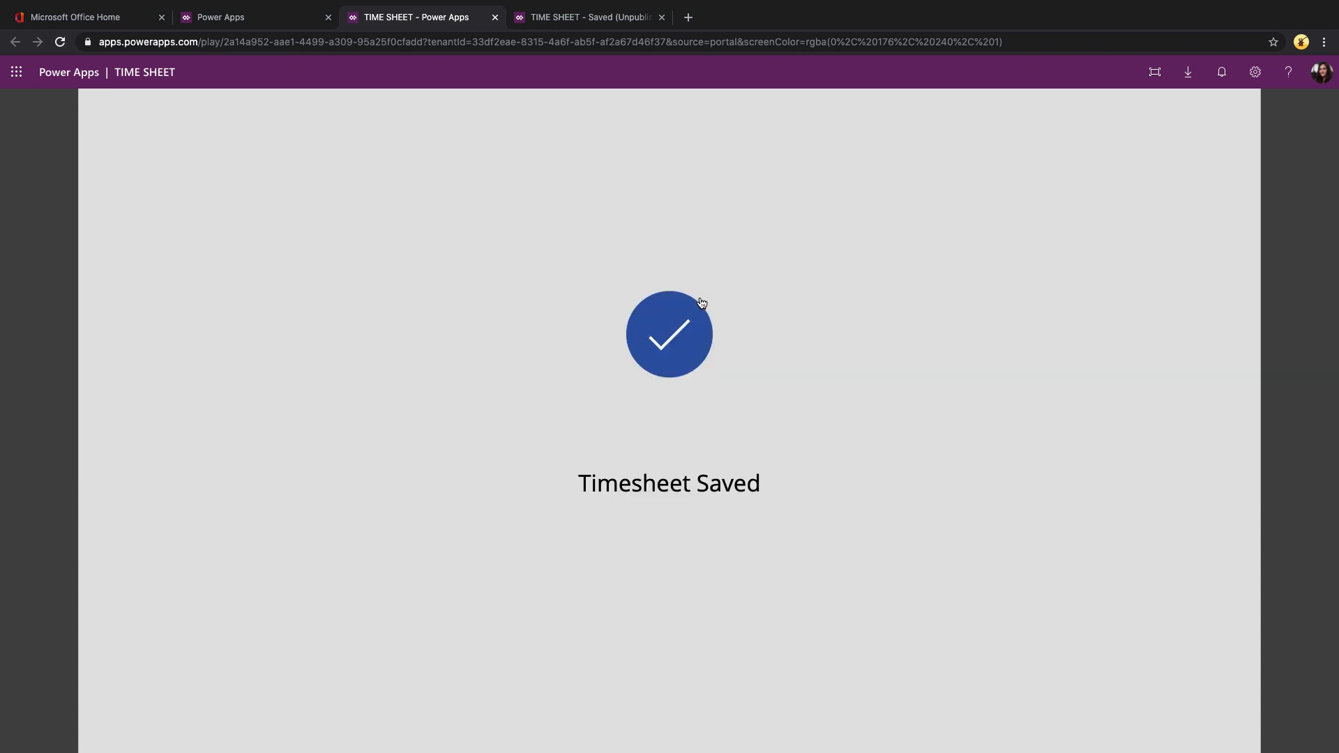
pyautogui.click(700, 303)
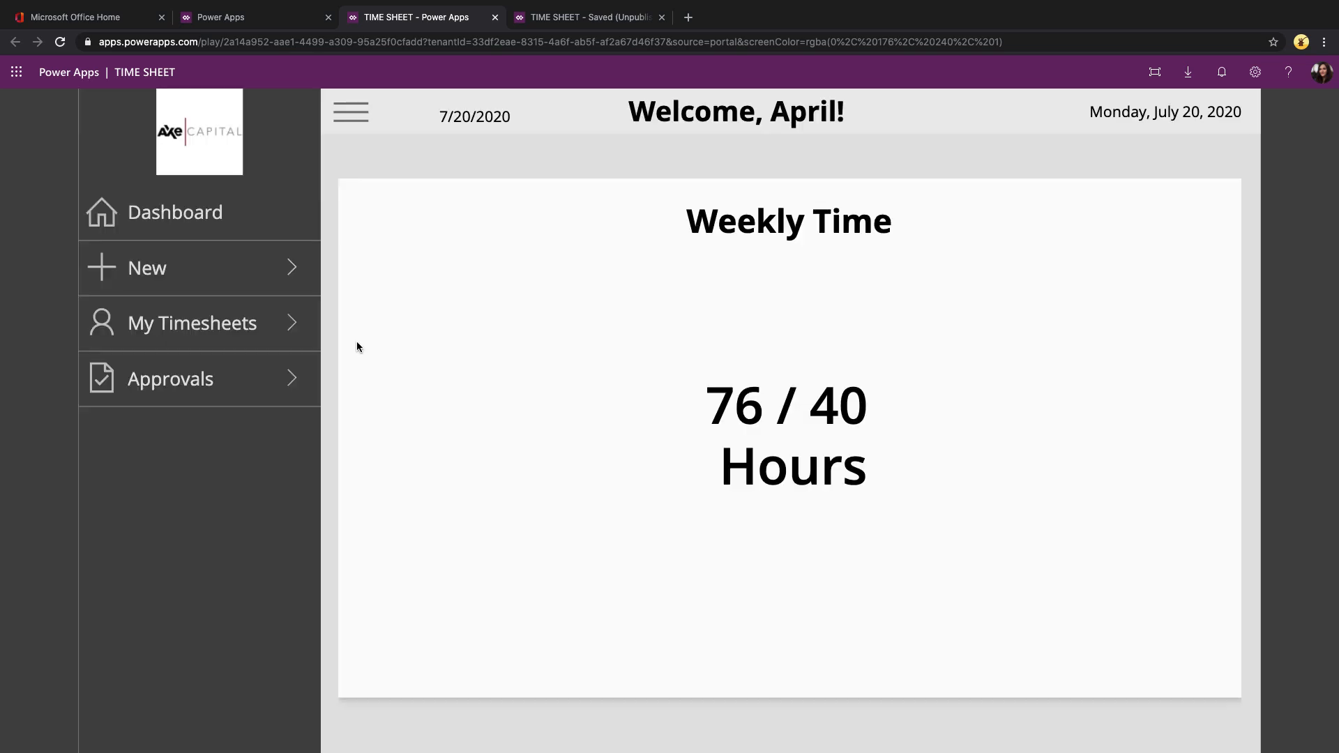
pyautogui.click(293, 329)
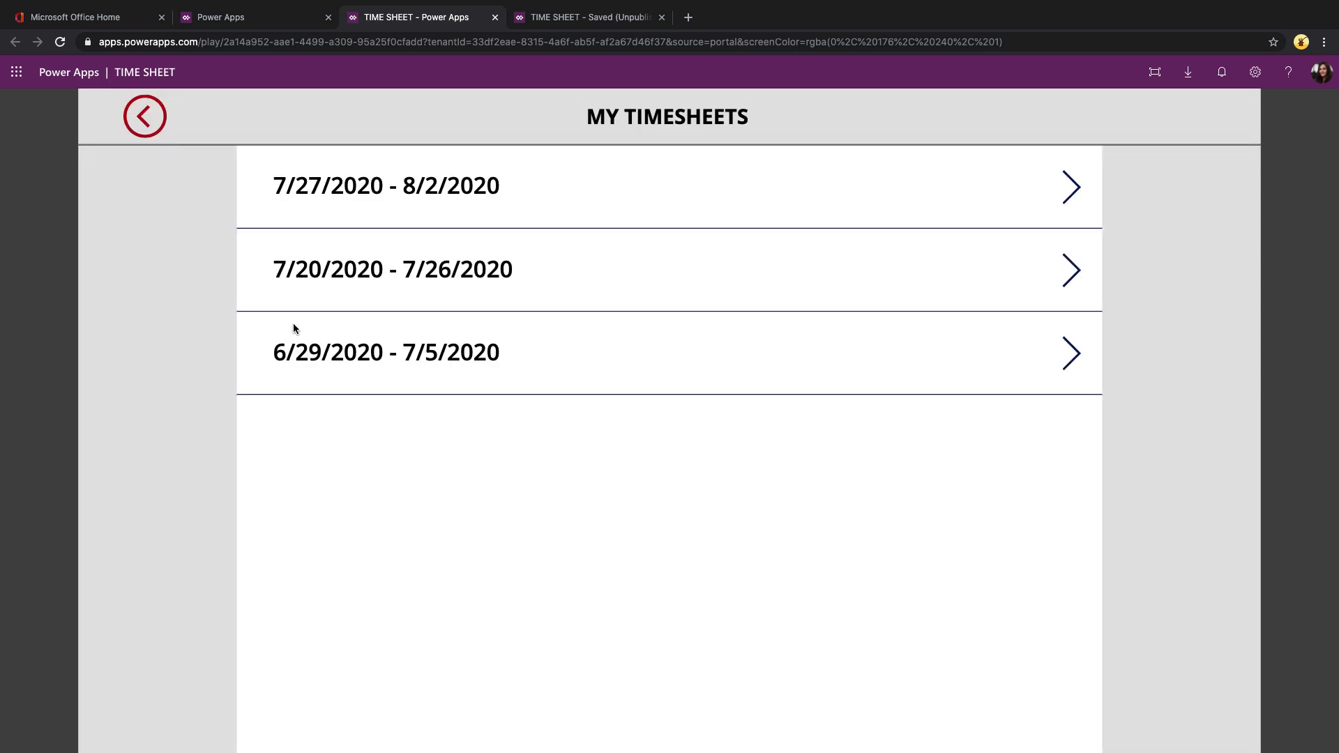
pyautogui.click(1073, 272)
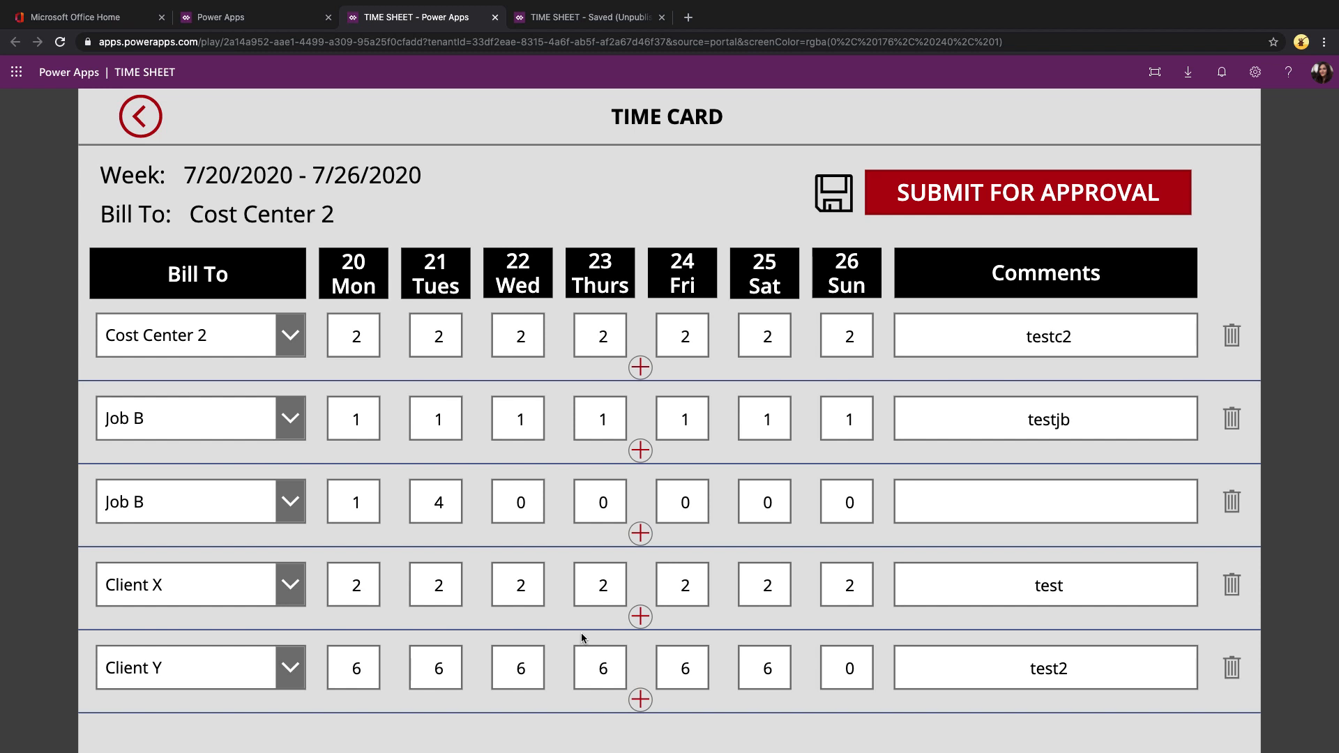
# Submit the time card for approval, then approve the Cost Center 2 pending timesheet
pyautogui.click(957, 199)
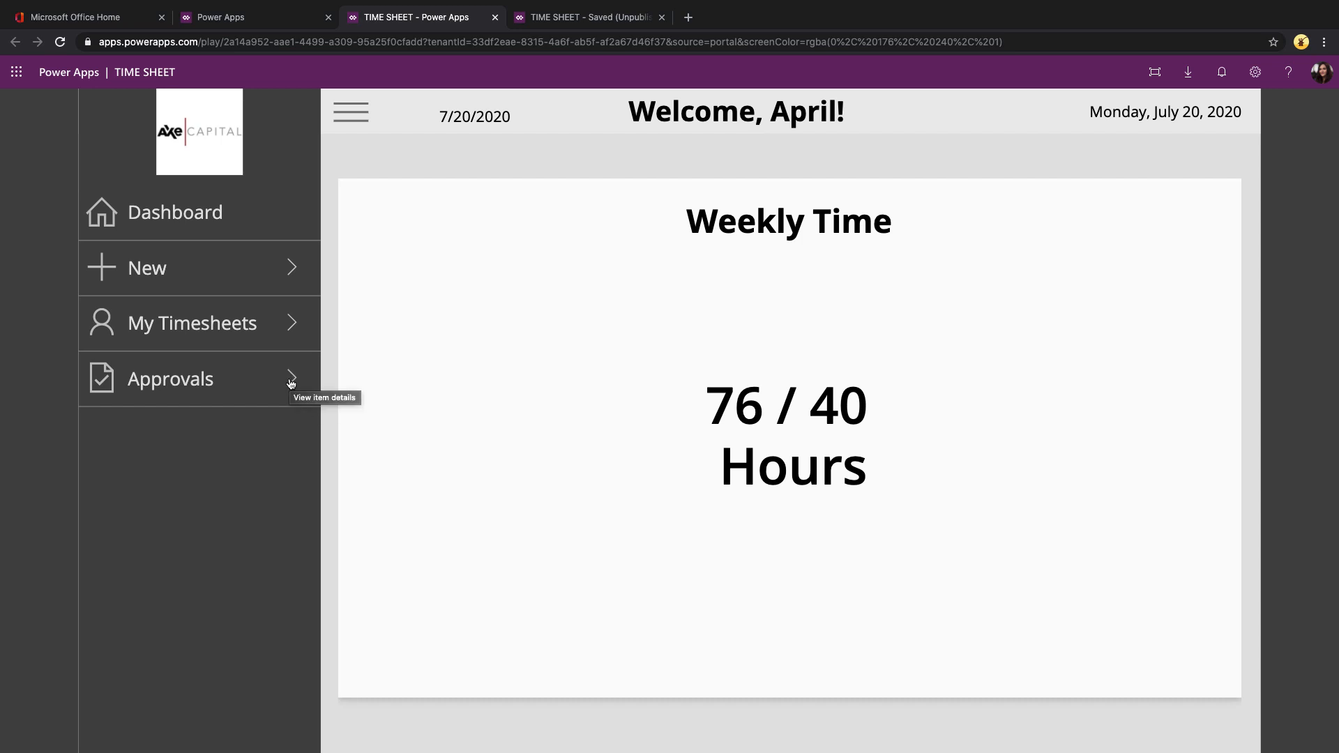
pyautogui.click(292, 380)
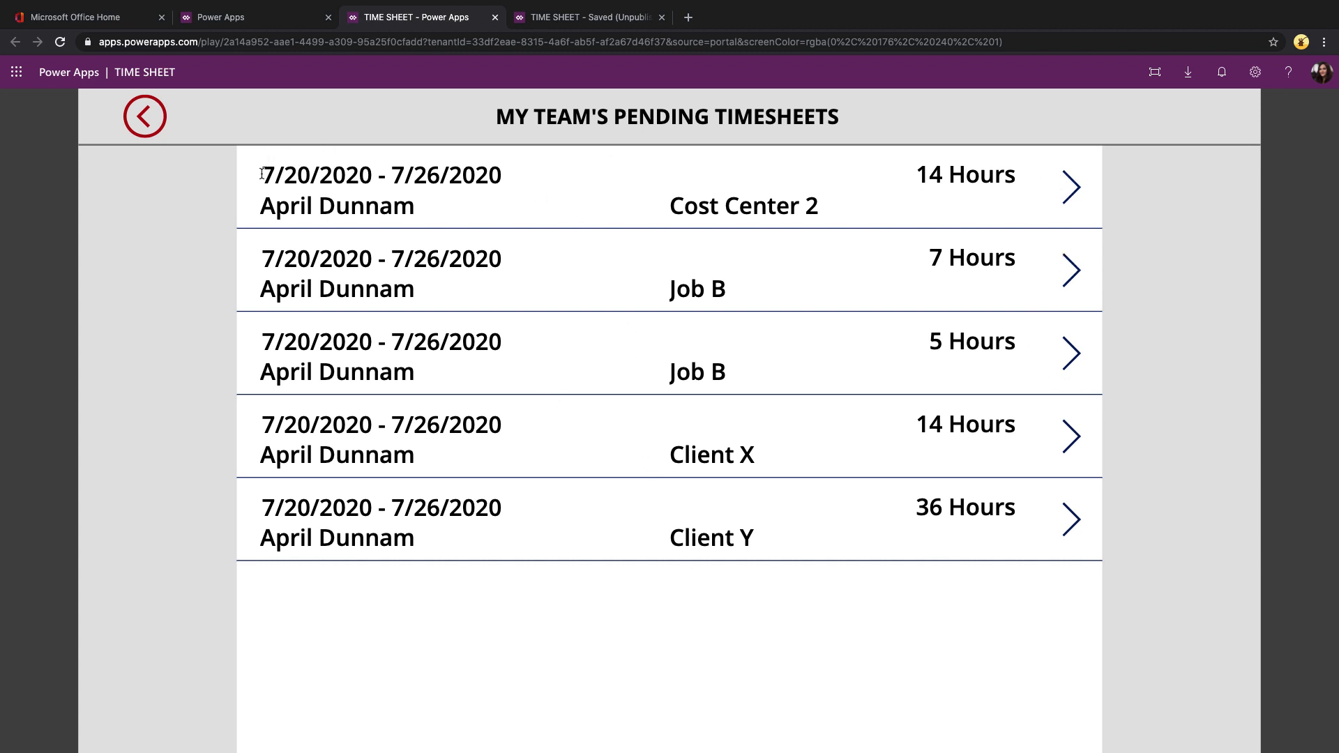
pyautogui.click(1071, 186)
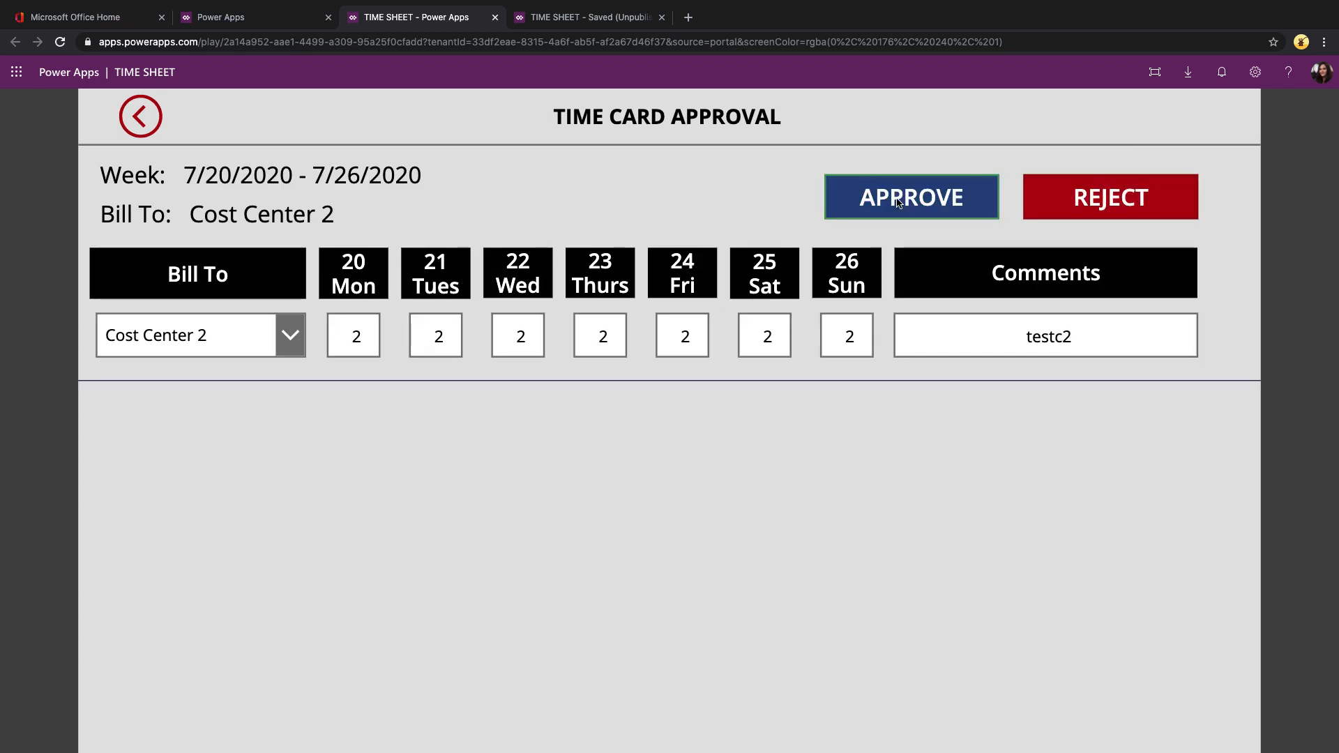
pyautogui.click(899, 201)
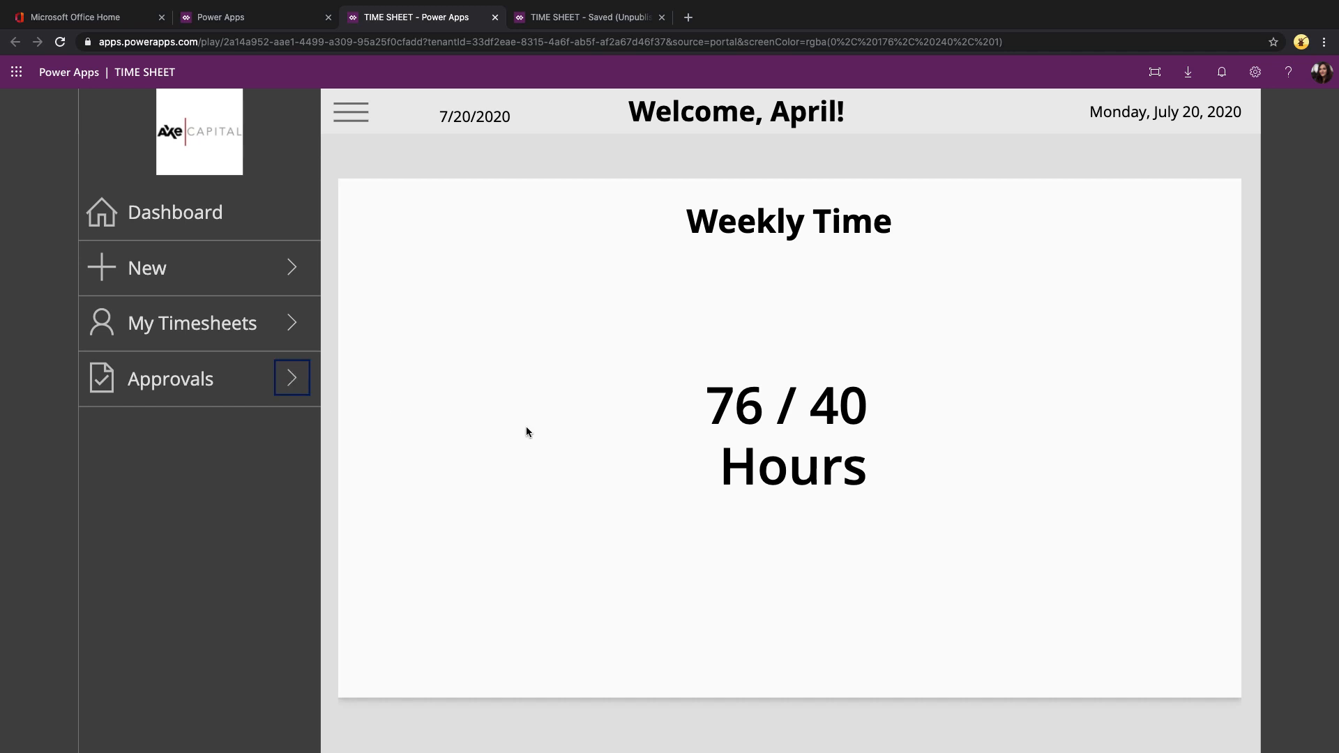
# Review the remaining pending timesheets and return to the dashboard
pyautogui.click(293, 379)
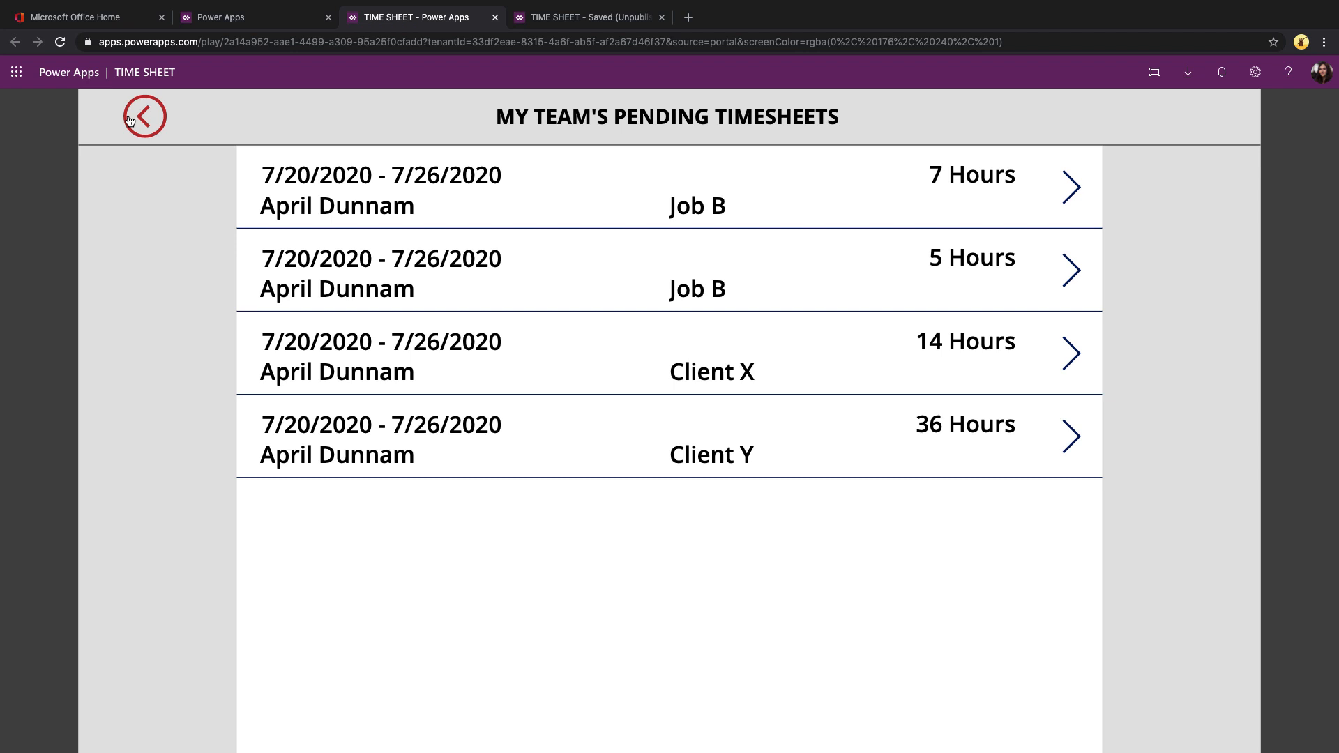
pyautogui.click(130, 121)
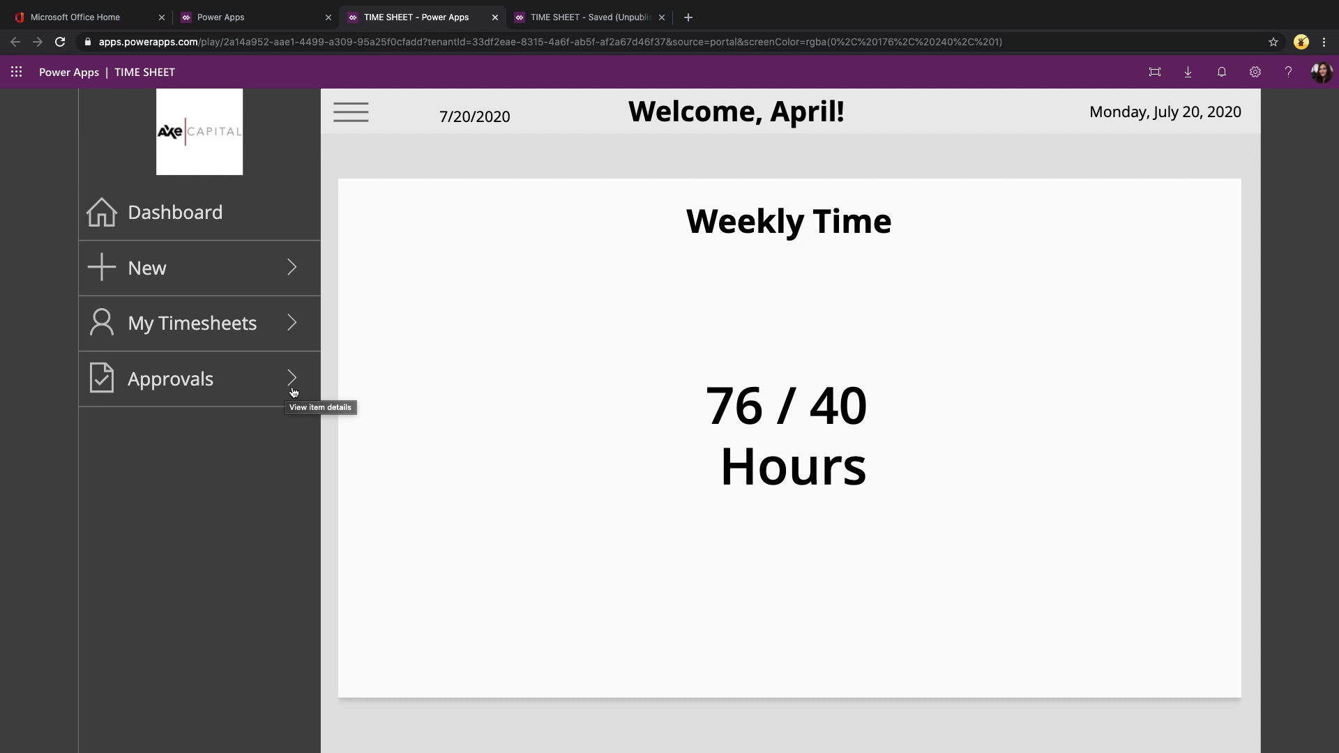
# Start another new timesheet for the marked week and add a second empty entry row
pyautogui.click(291, 274)
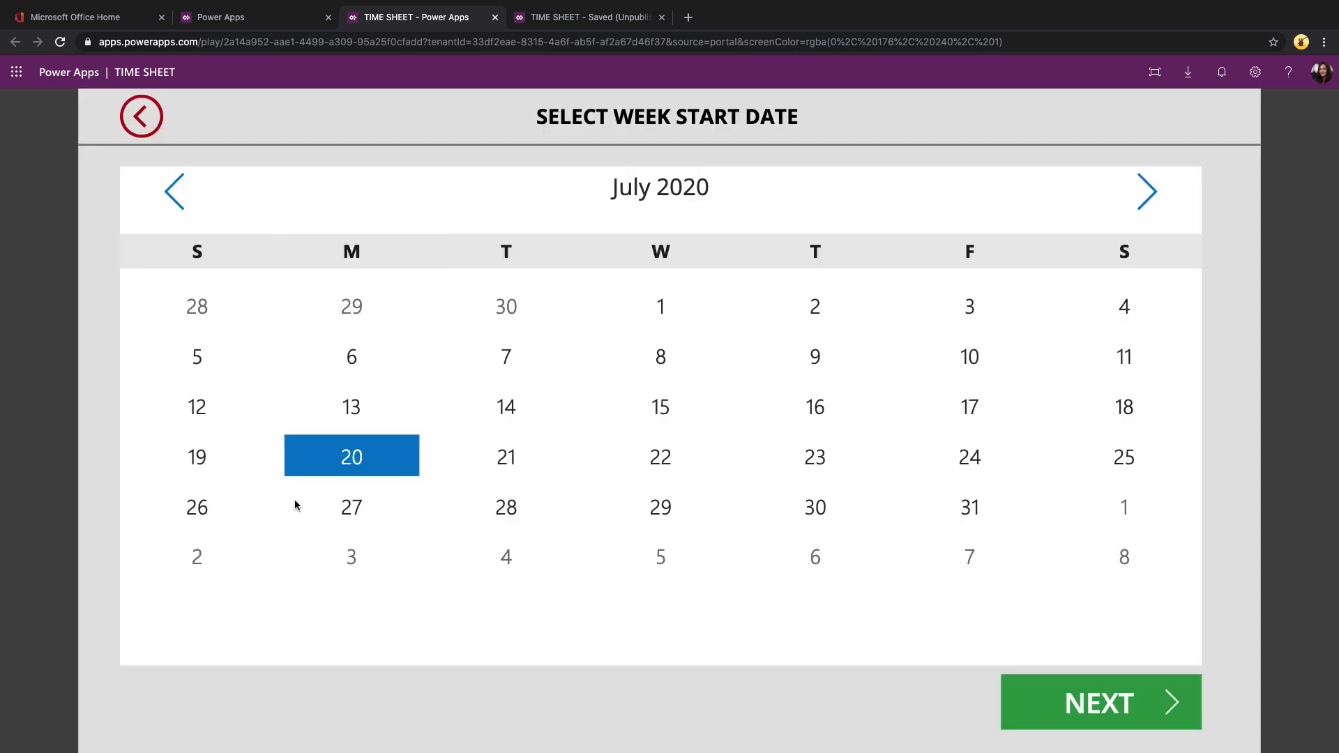
pyautogui.click(1100, 702)
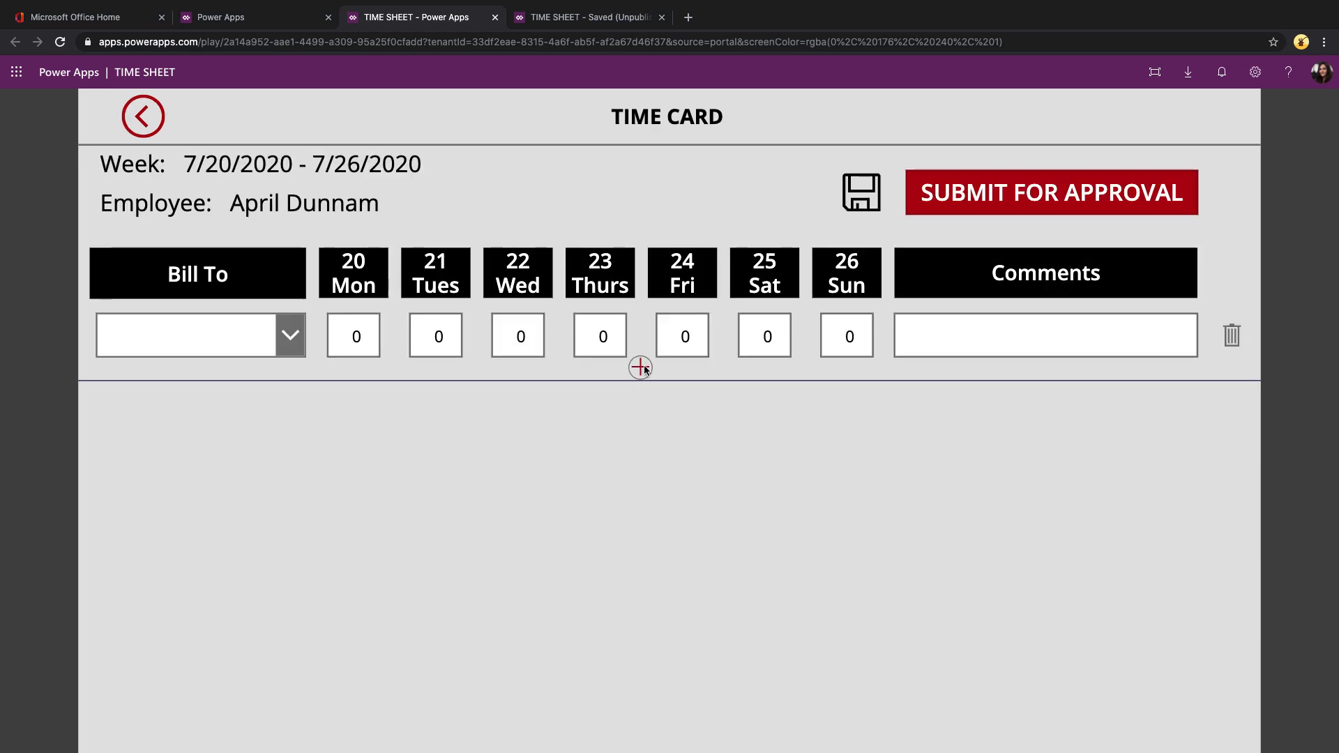
pyautogui.click(640, 367)
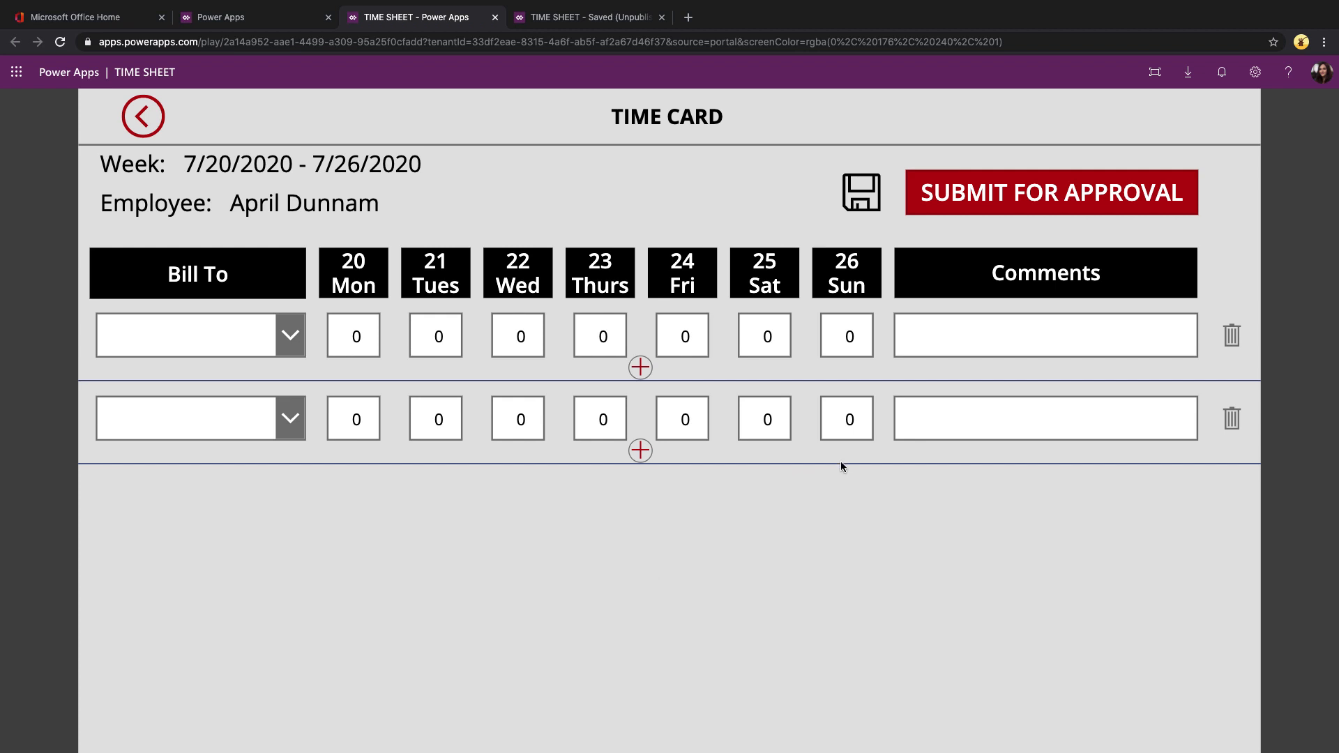
# In Studio, expand the Week screen NEXT button's ClearCollect start-of-timesheet formula
pyautogui.click(612, 21)
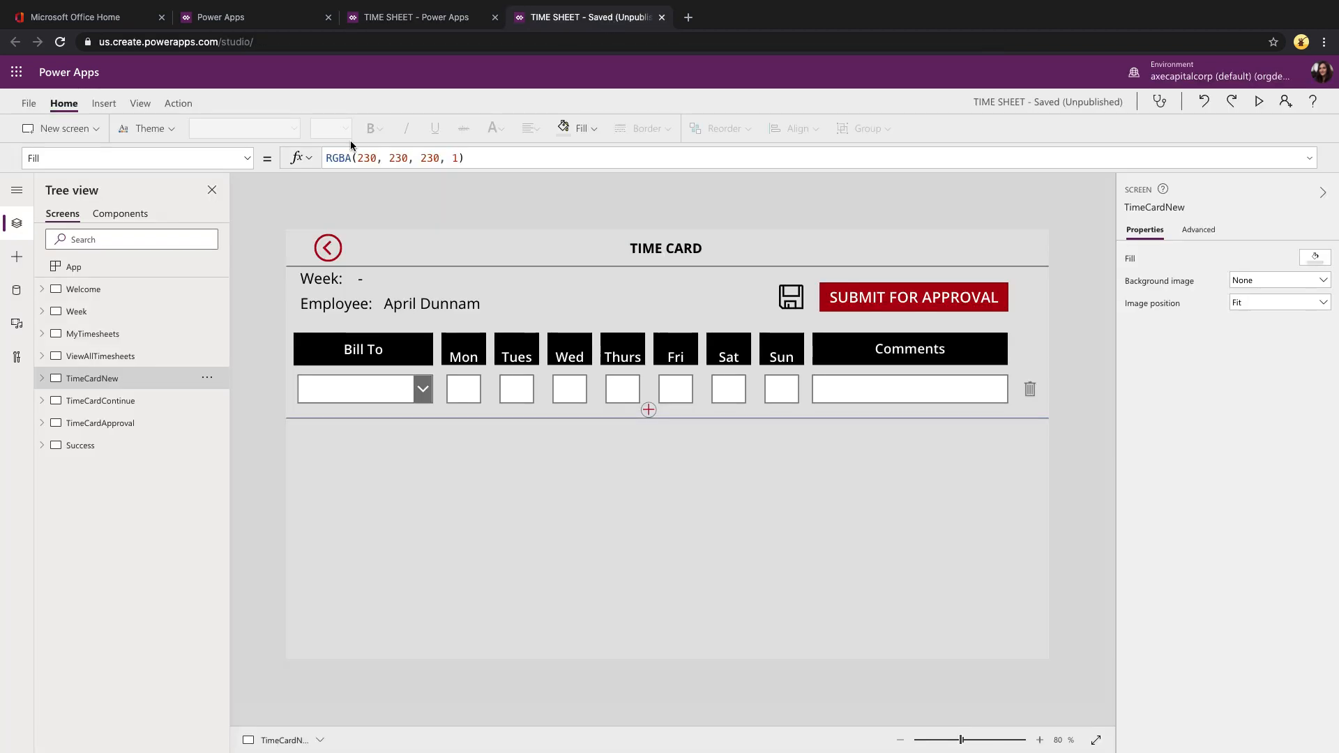
pyautogui.click(120, 426)
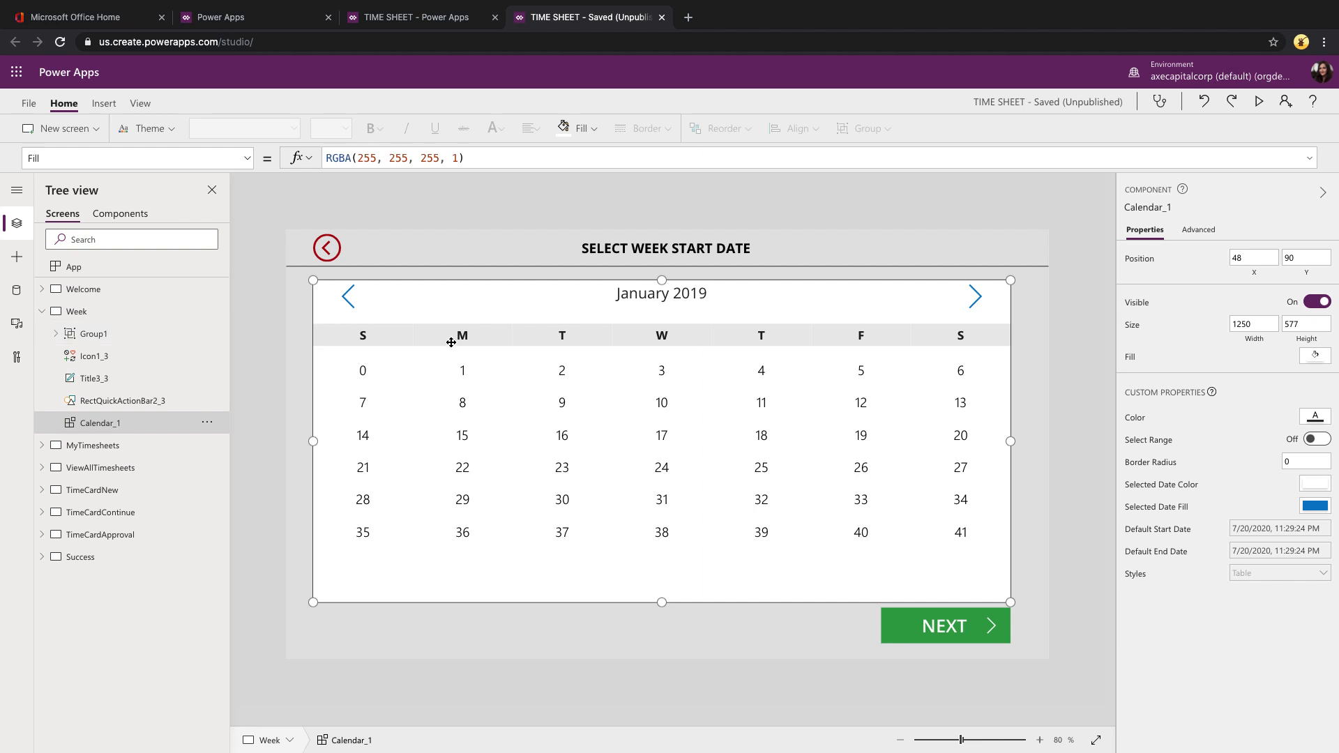
pyautogui.click(954, 625)
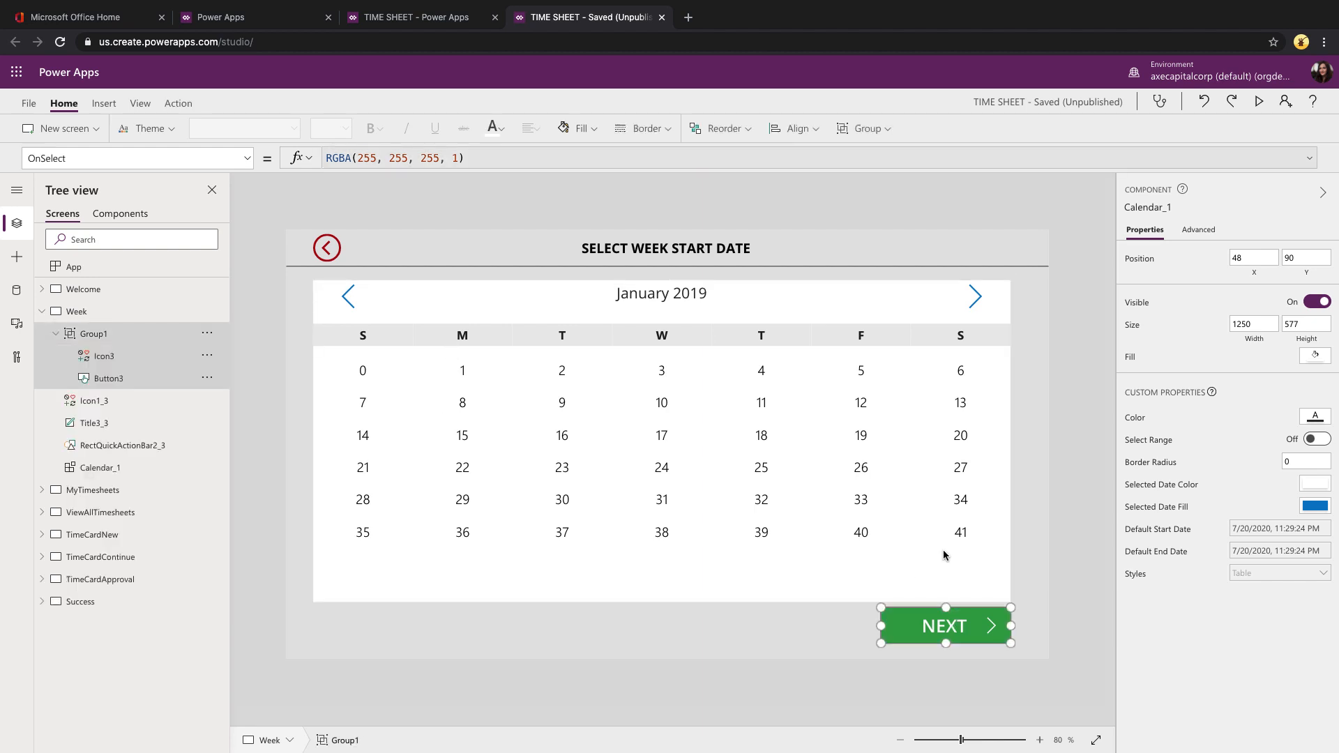
pyautogui.click(1309, 157)
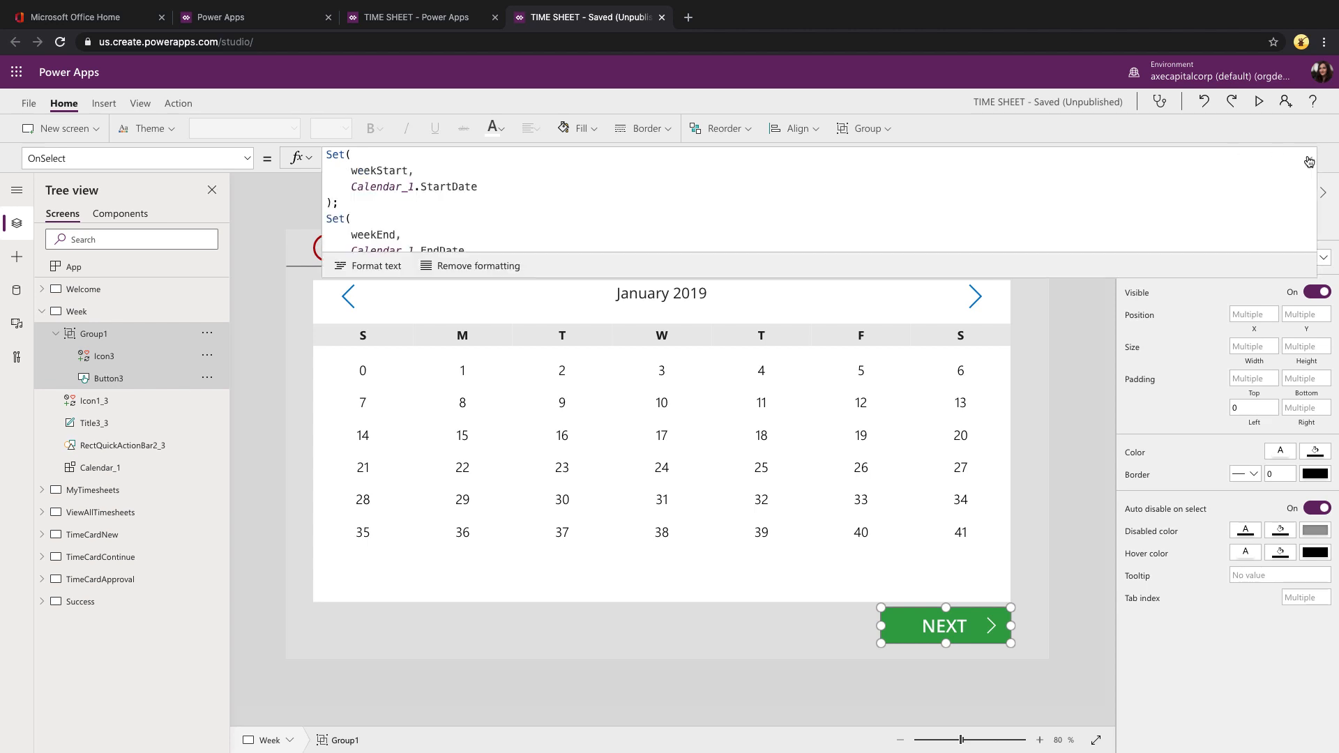
pyautogui.moveTo(661, 249); pyautogui.dragTo(661, 508)
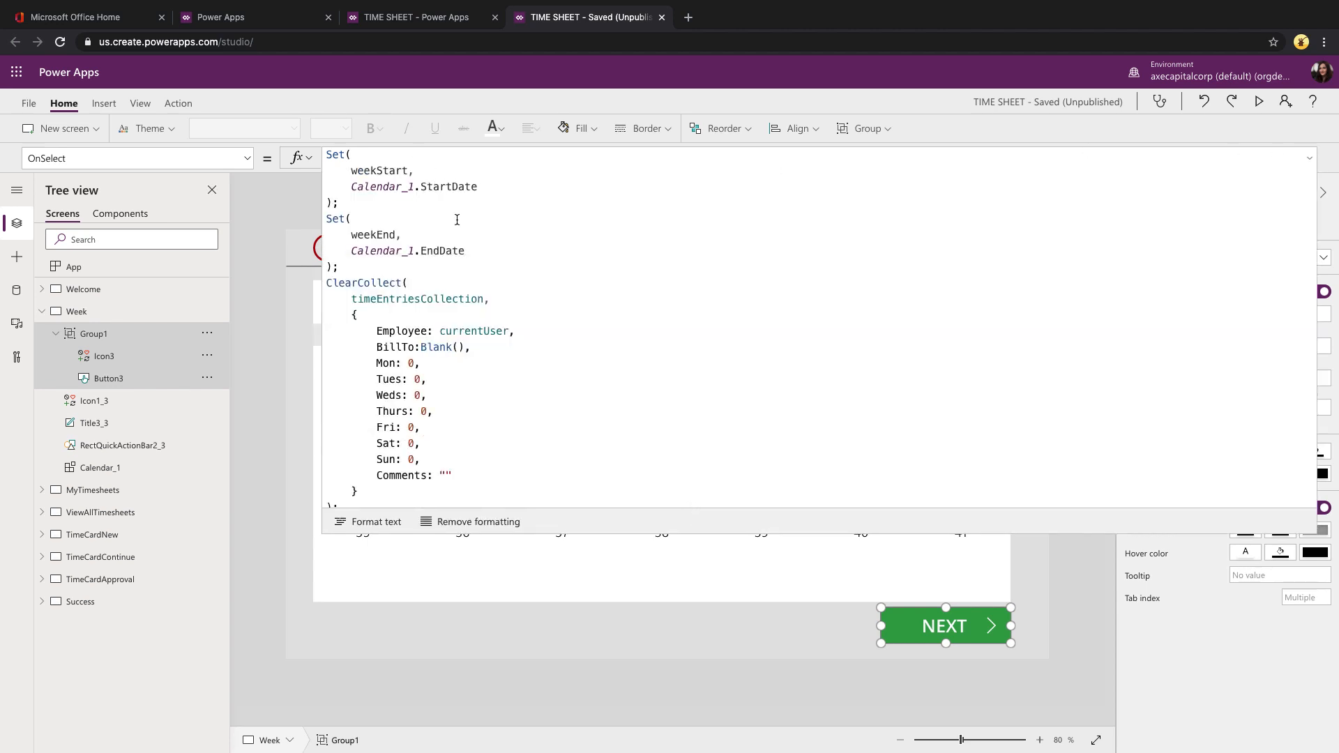
pyautogui.scroll(-1, 594, 306)
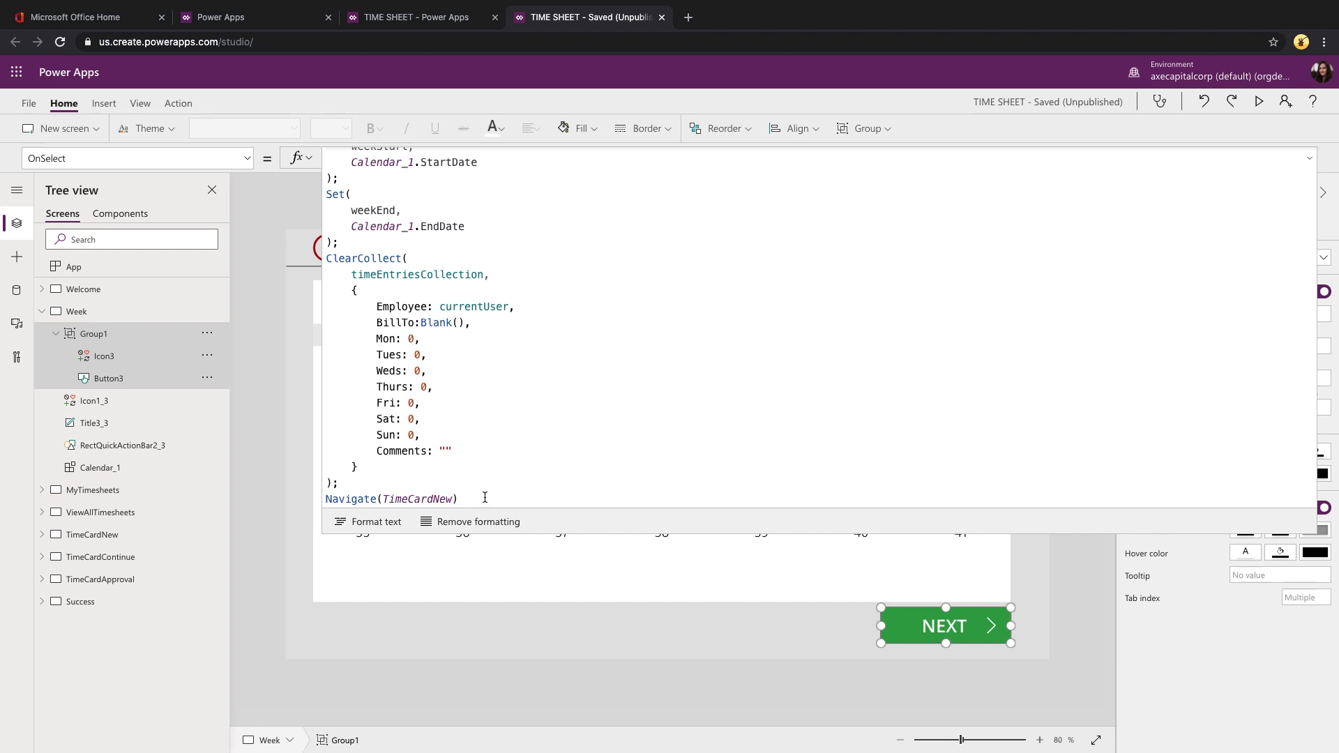
# Select galleryTimeCard on TimeCardNew to see it bound to timeEntriesCollection
pyautogui.moveTo(115, 535)
pyautogui.click(127, 540)
pyautogui.click(332, 517)
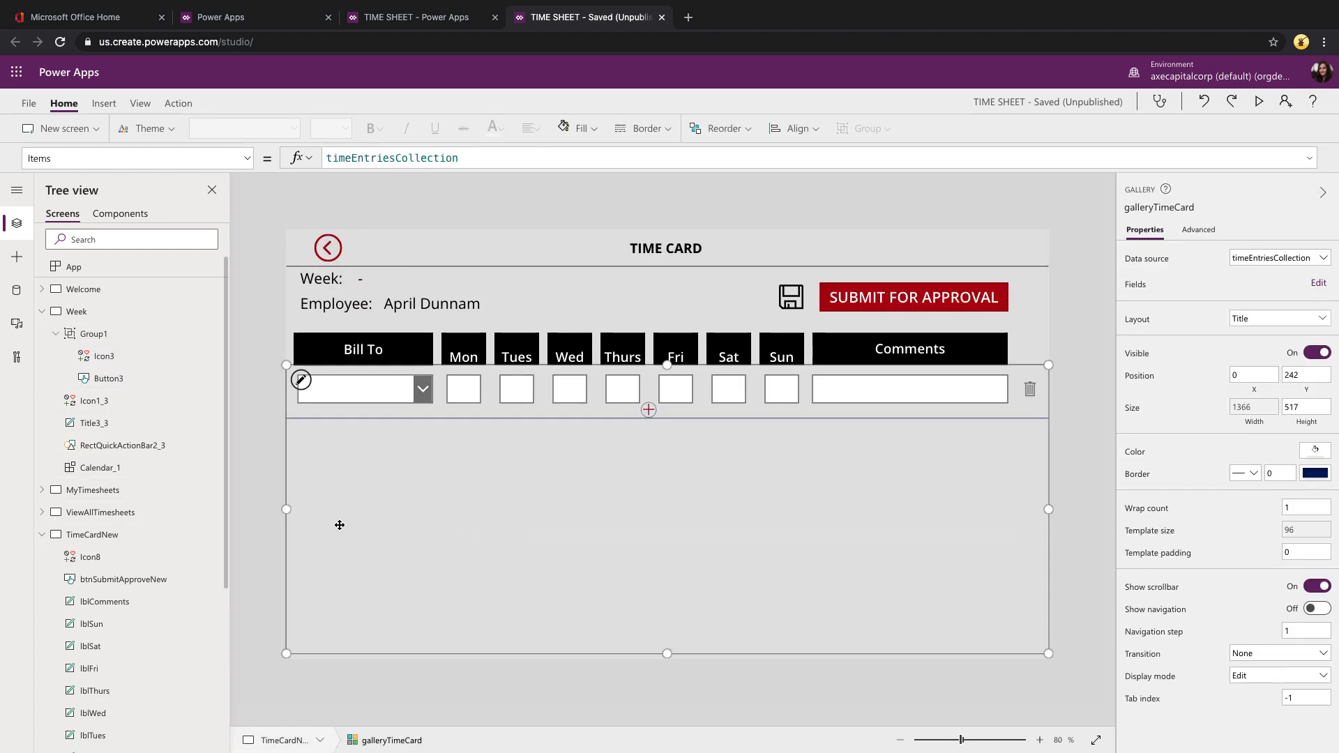
pyautogui.scroll(-3, 136, 513)
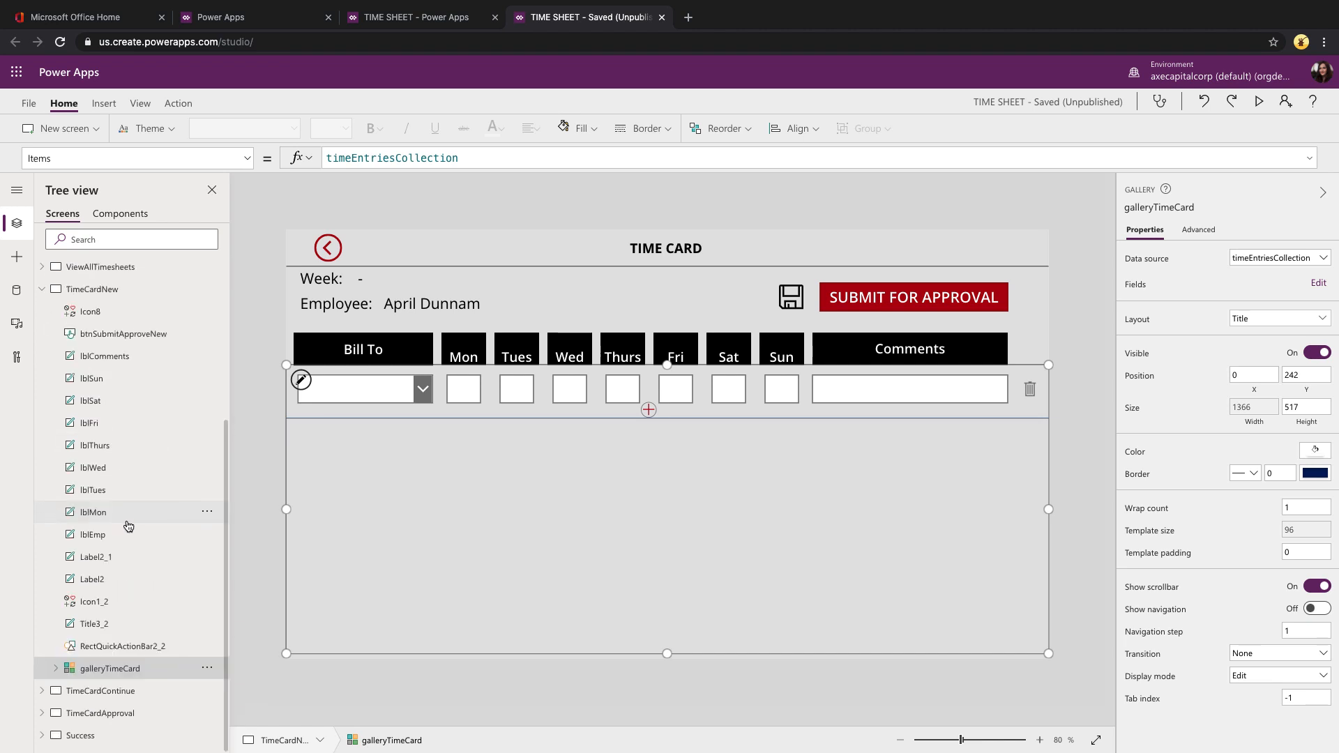
pyautogui.scroll(-3, 92, 559)
pyautogui.scroll(-2, 92, 559)
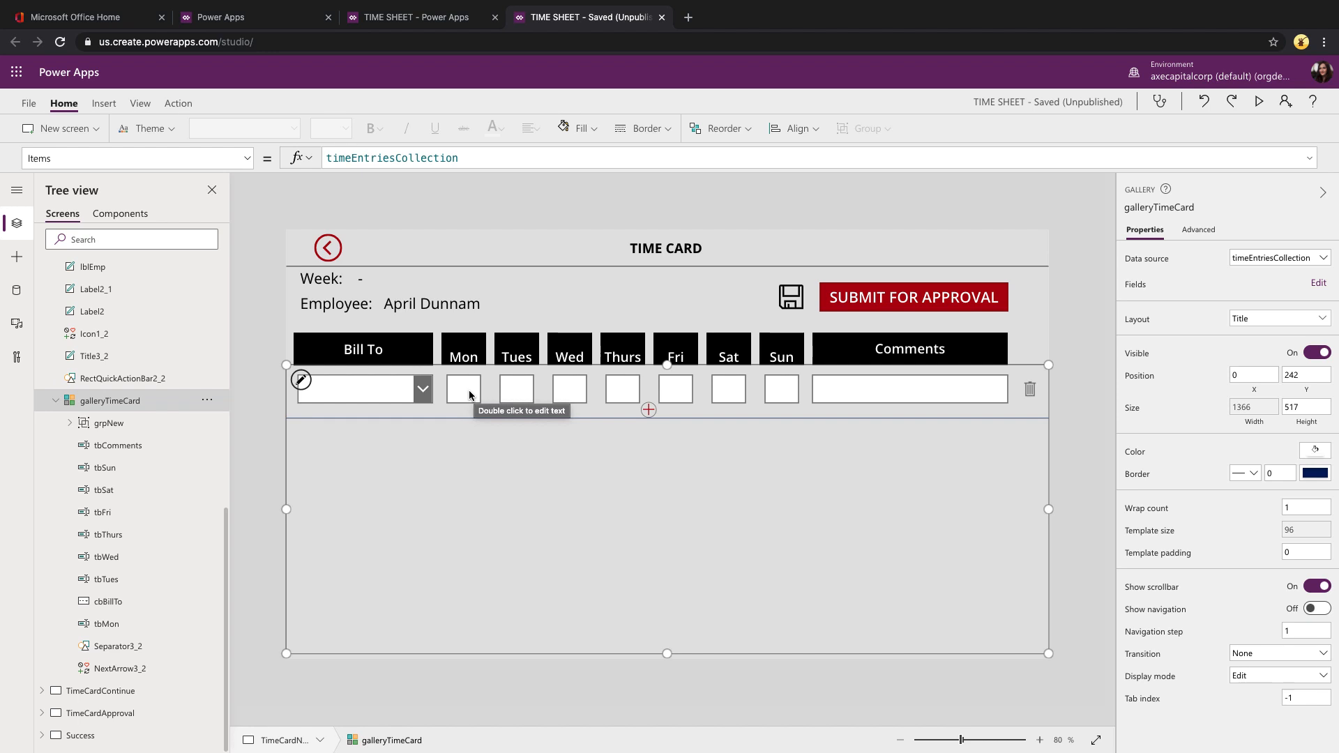
# Inspect the cbBillTo, tbMon and tbTues formulas, then select the grpNew add-row group
pyautogui.click(336, 394)
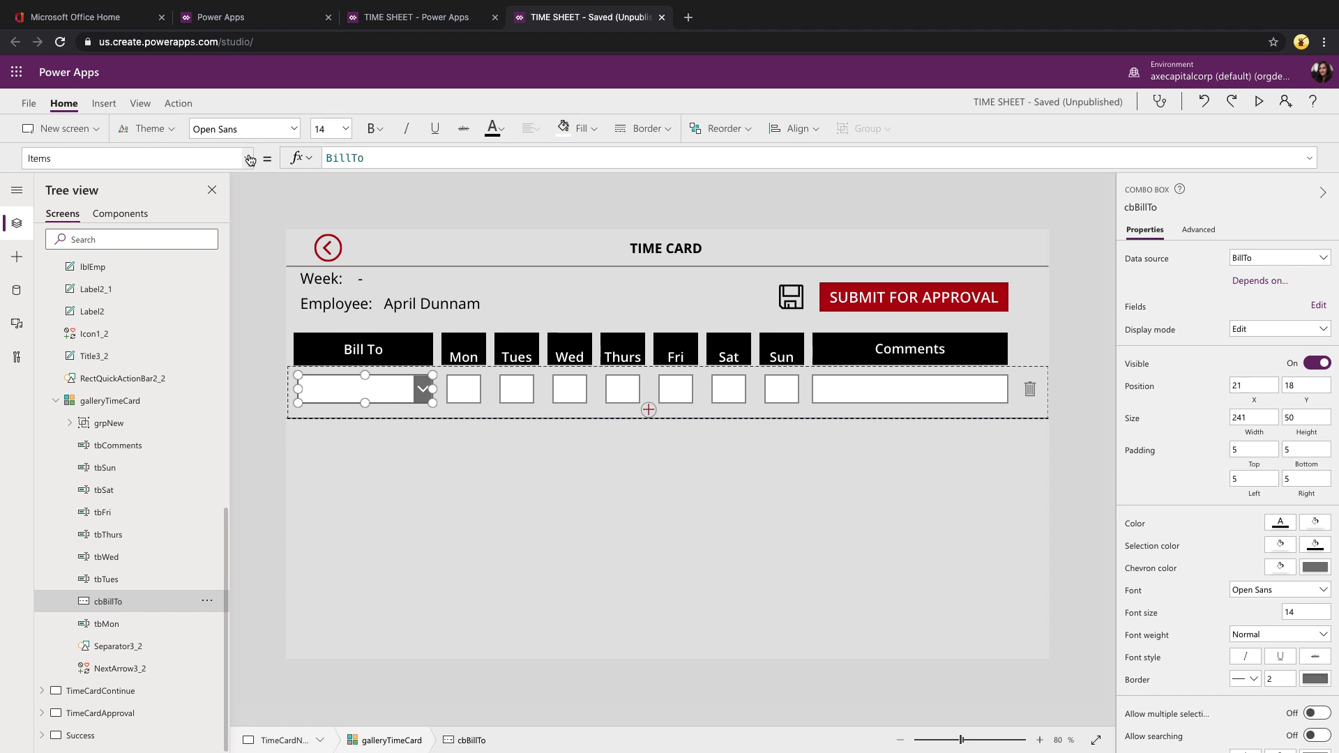
pyautogui.doubleClick(346, 158)
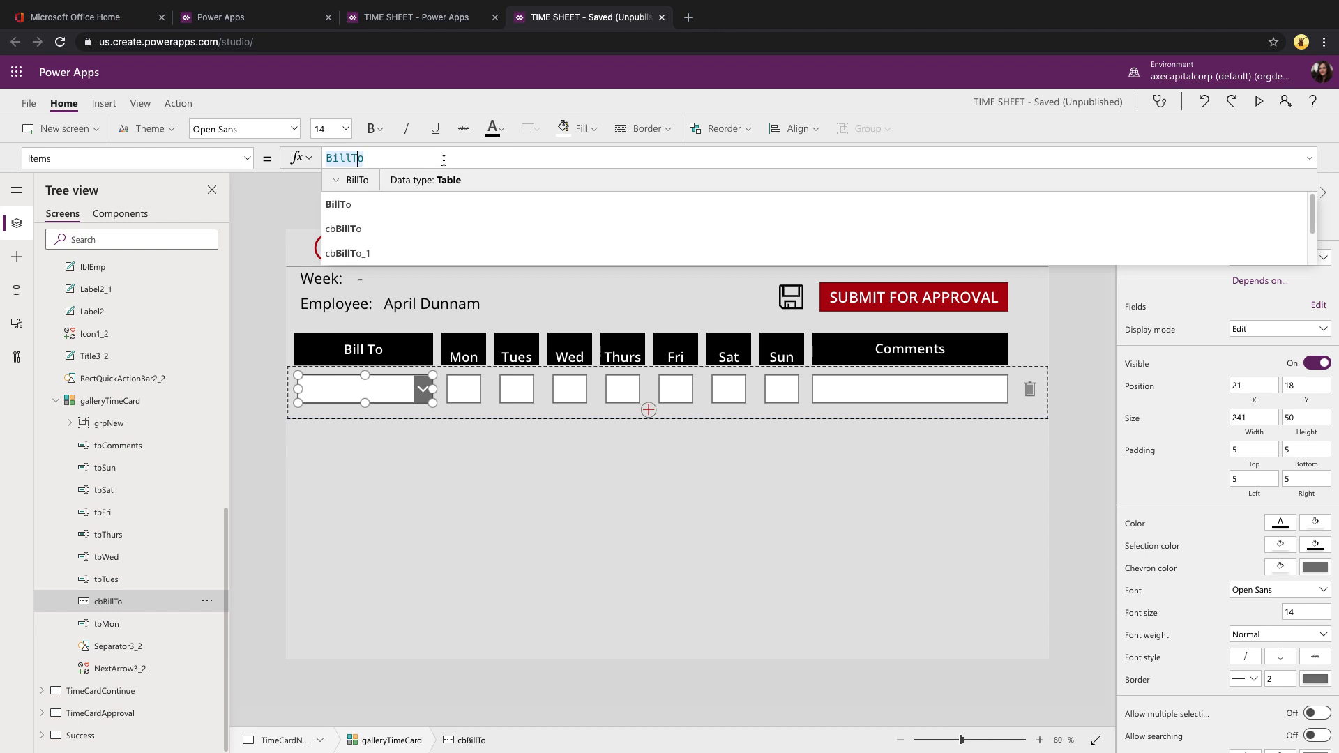
pyautogui.click(464, 389)
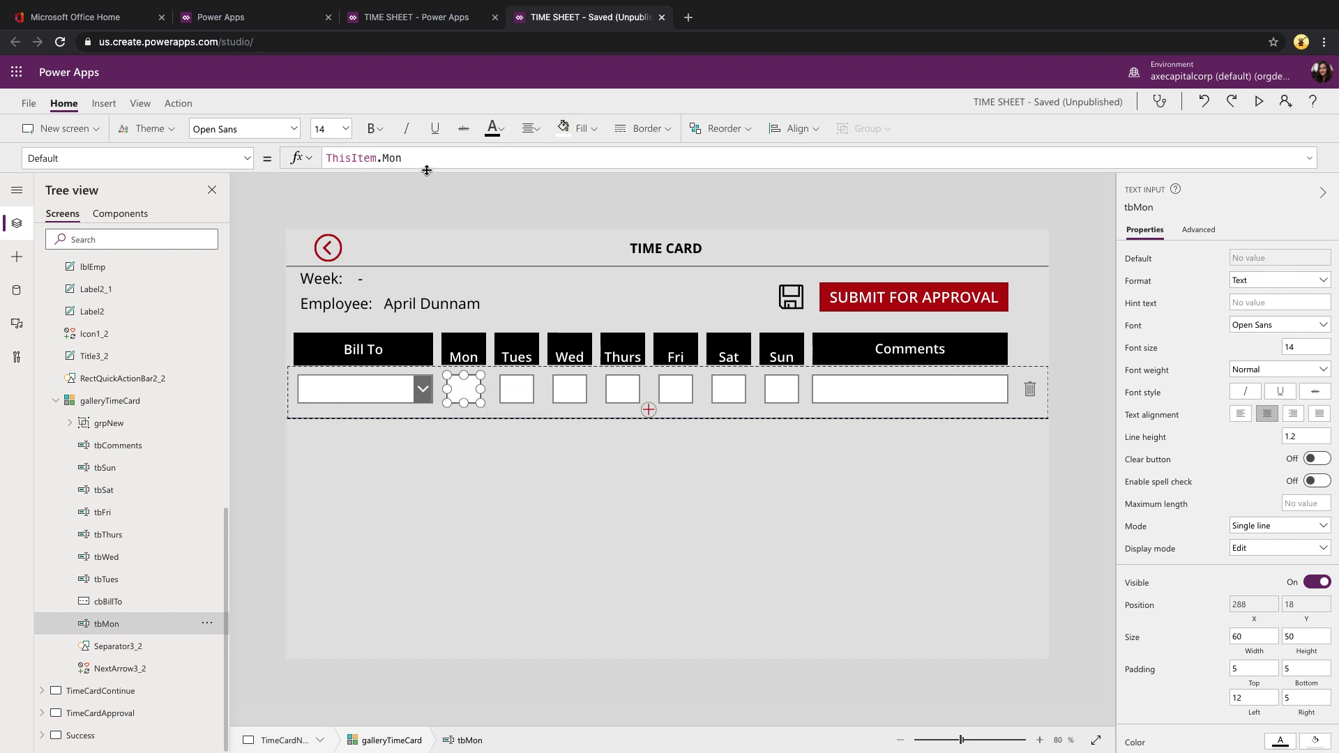
pyautogui.click(520, 382)
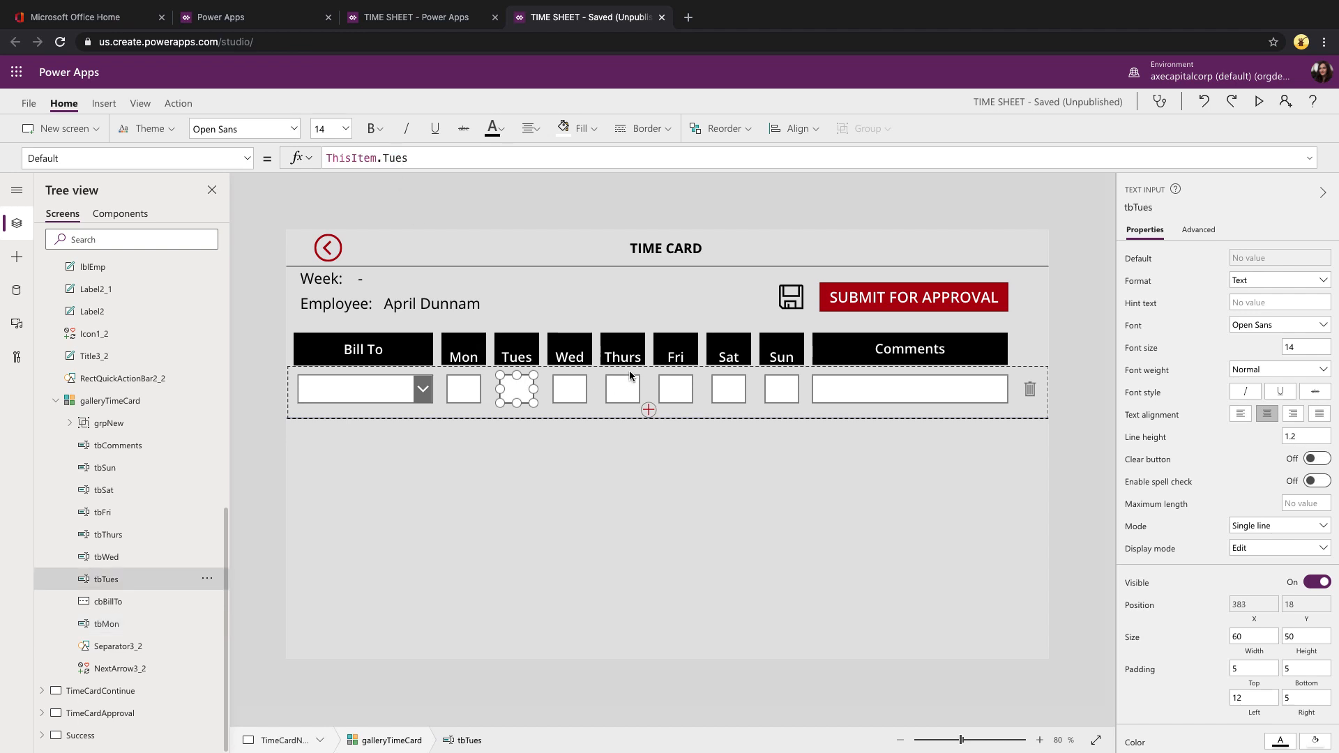
pyautogui.click(650, 410)
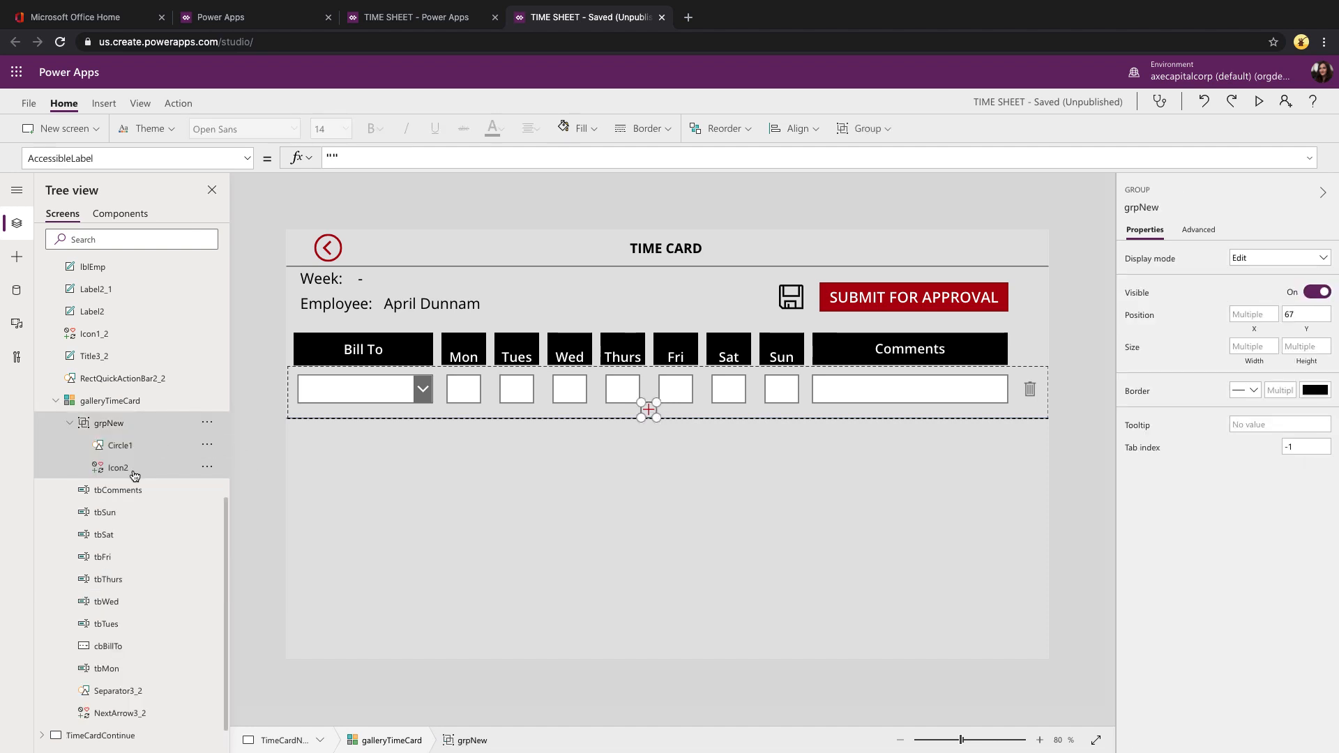
# Show grpNew's OnSelect and examine the Patch collection and ThisItem arguments
pyautogui.click(247, 158)
pyautogui.scroll(-5, 143, 327)
pyautogui.scroll(3, 143, 328)
pyautogui.click(96, 402)
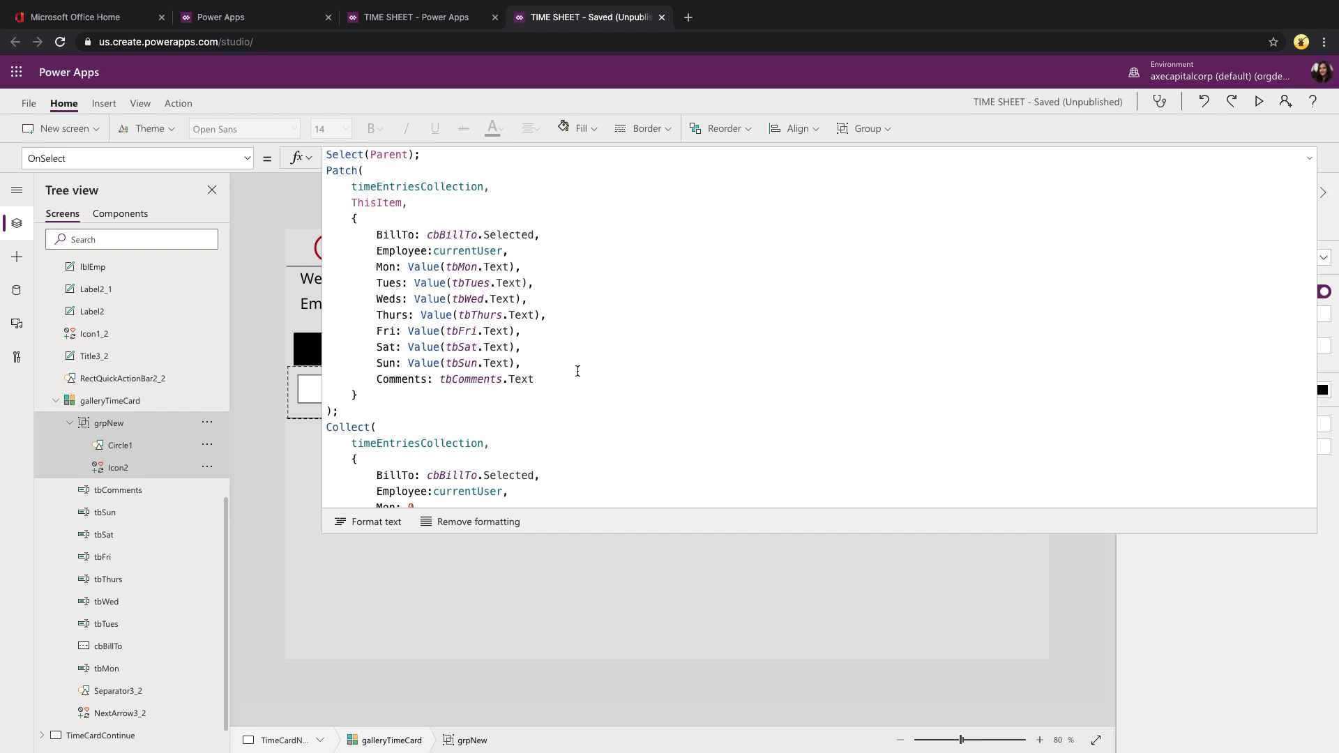
pyautogui.click(492, 186)
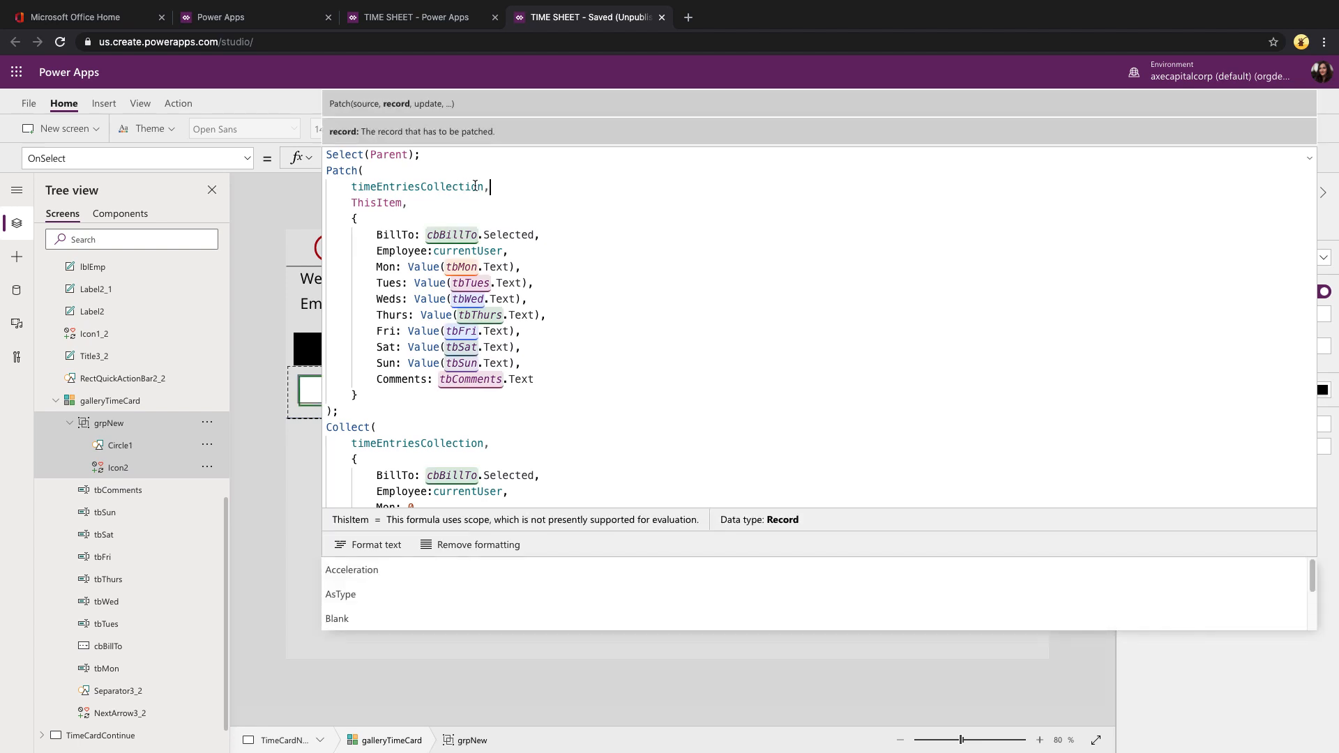
pyautogui.click(389, 201)
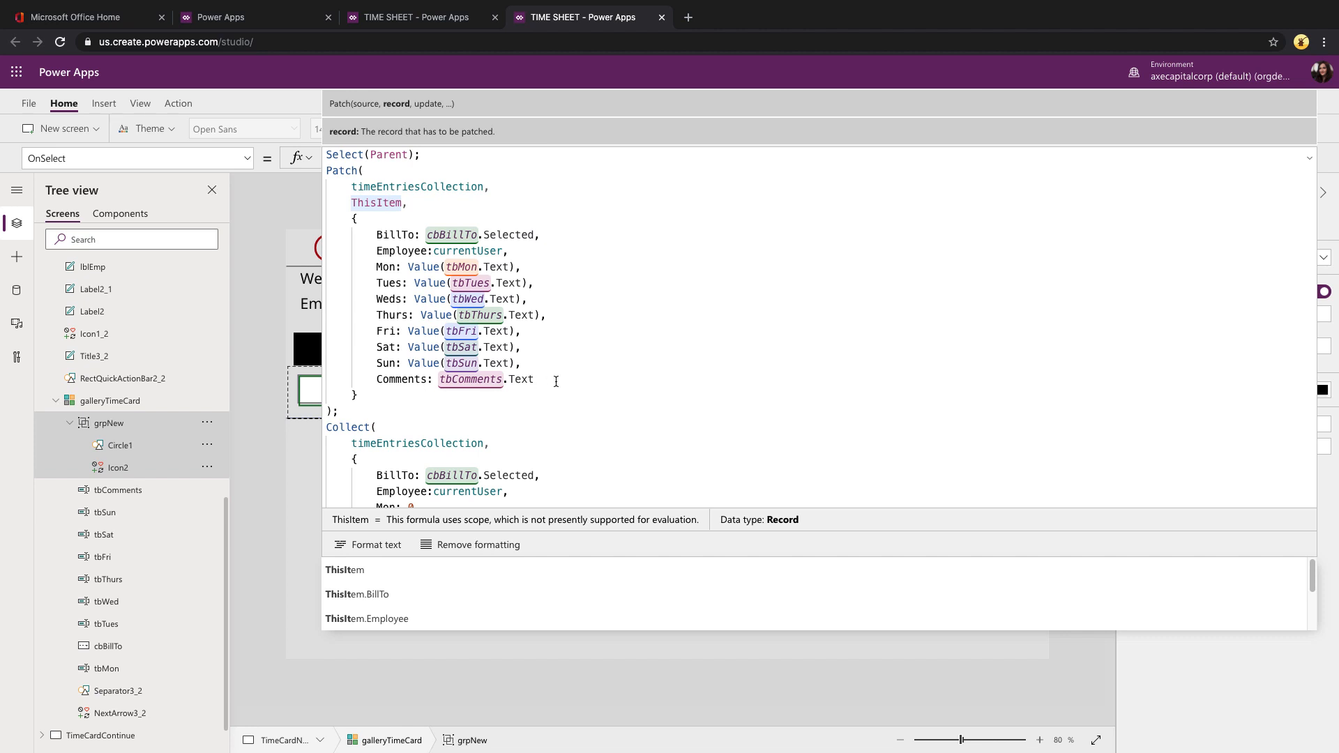
pyautogui.scroll(-1, 101, 422)
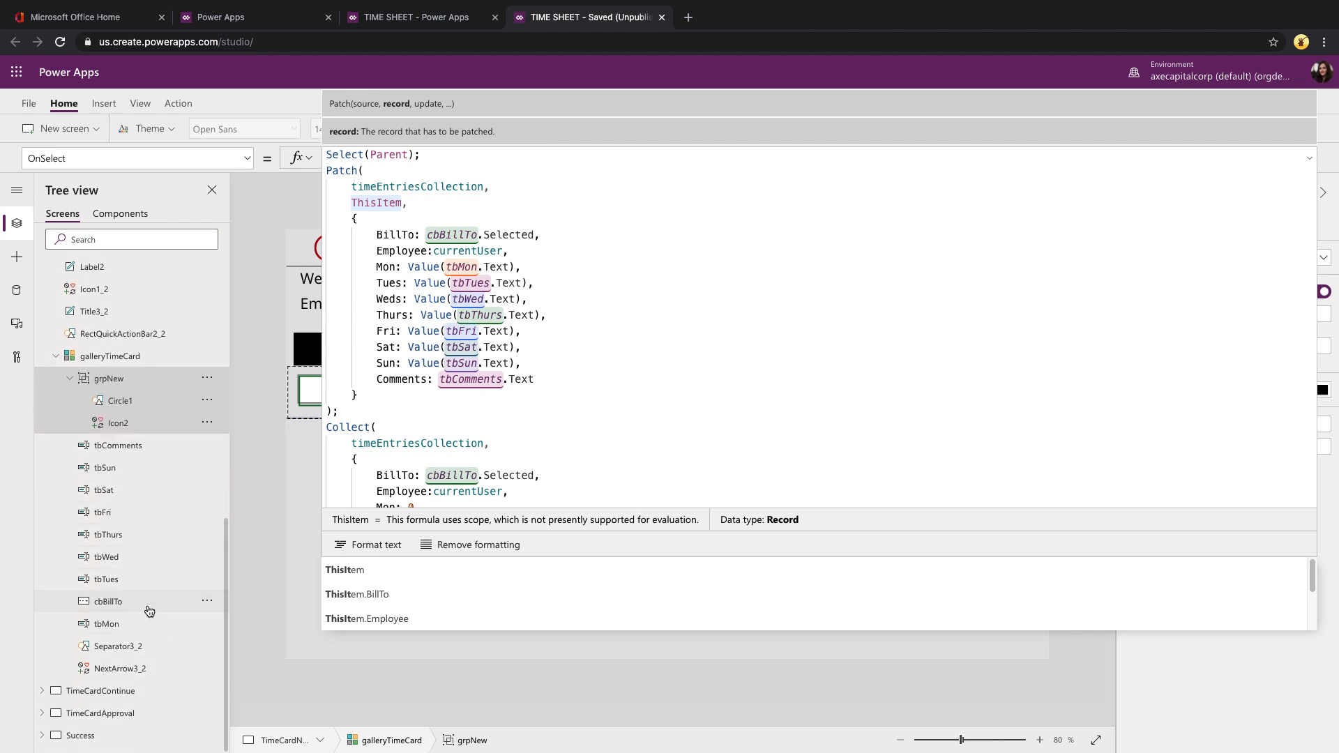
# Toggle the formula editor to compare the Patch/Collect formula with the time card, then collapse it
pyautogui.click(1309, 158)
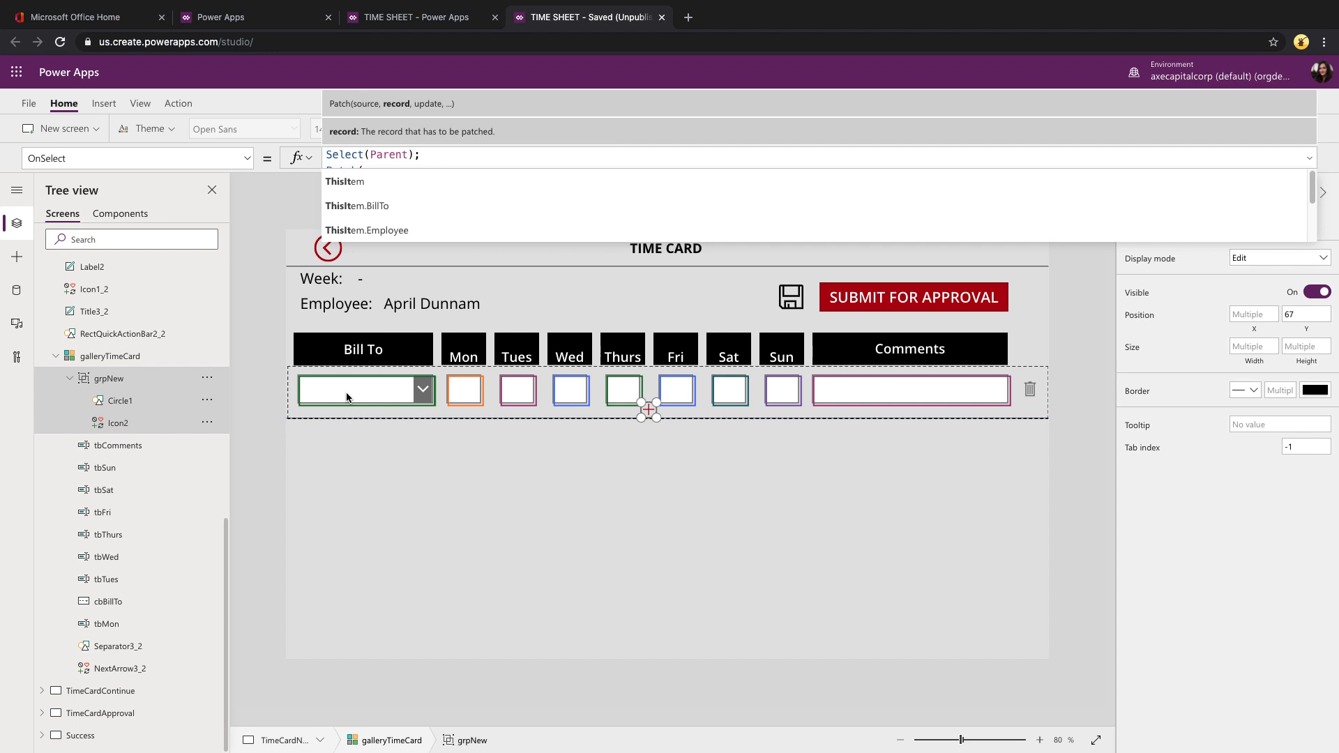
pyautogui.click(1309, 158)
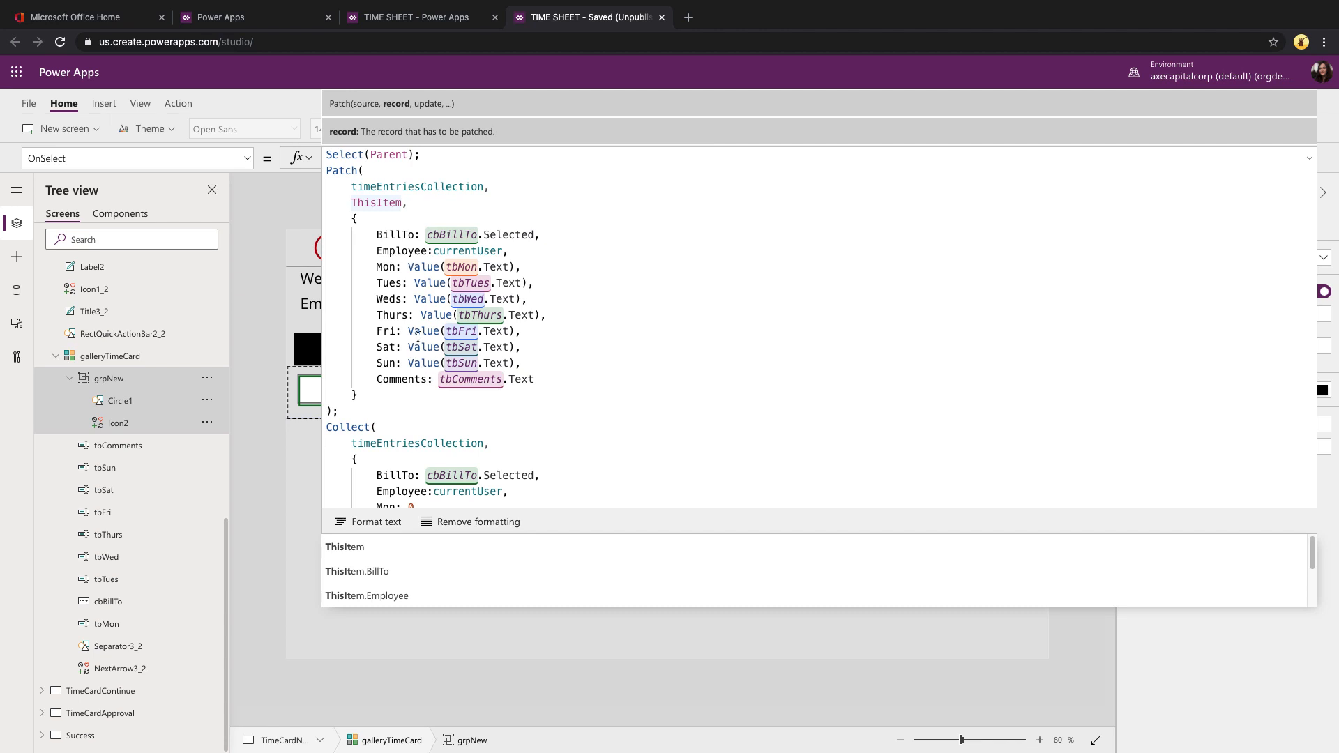
pyautogui.scroll(-3, 417, 335)
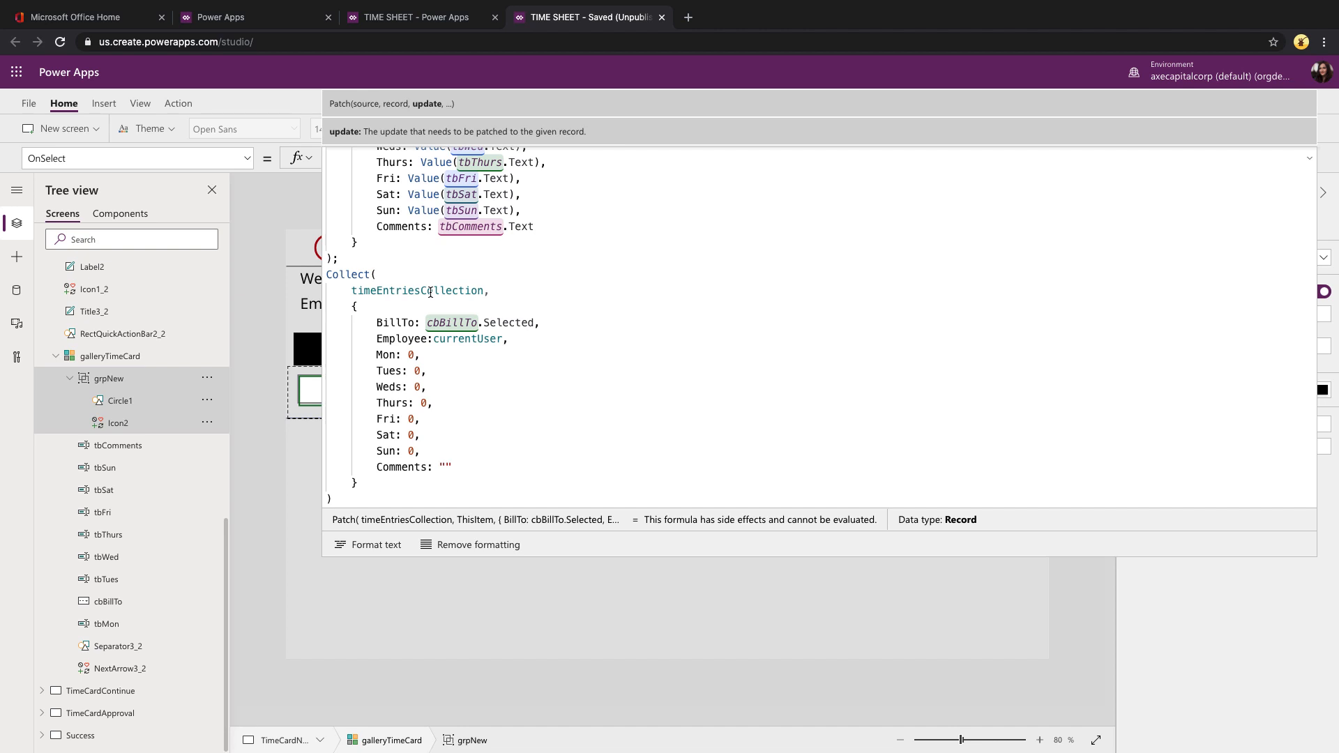
pyautogui.click(1310, 161)
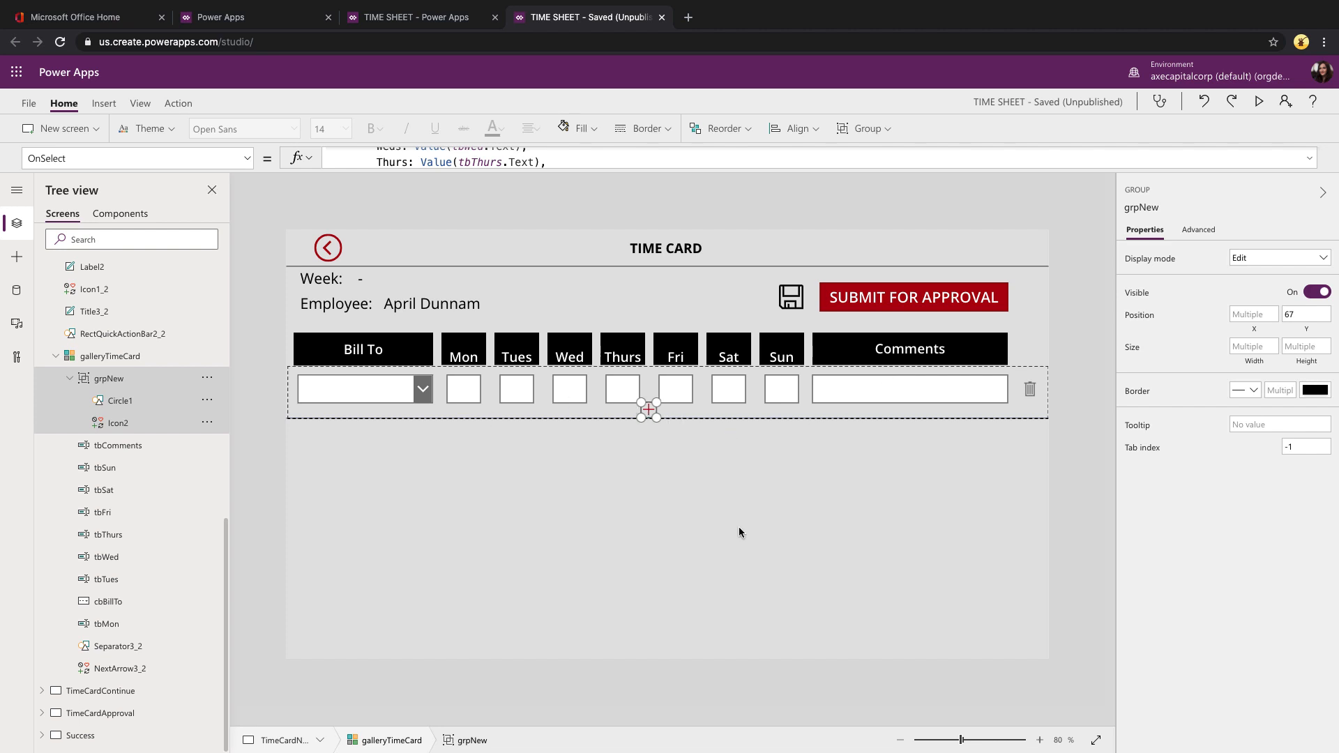
# Select the row's trash icon and examine its Remove(timeEntriesCollection, ThisItem) formula
pyautogui.click(1030, 390)
pyautogui.click(916, 160)
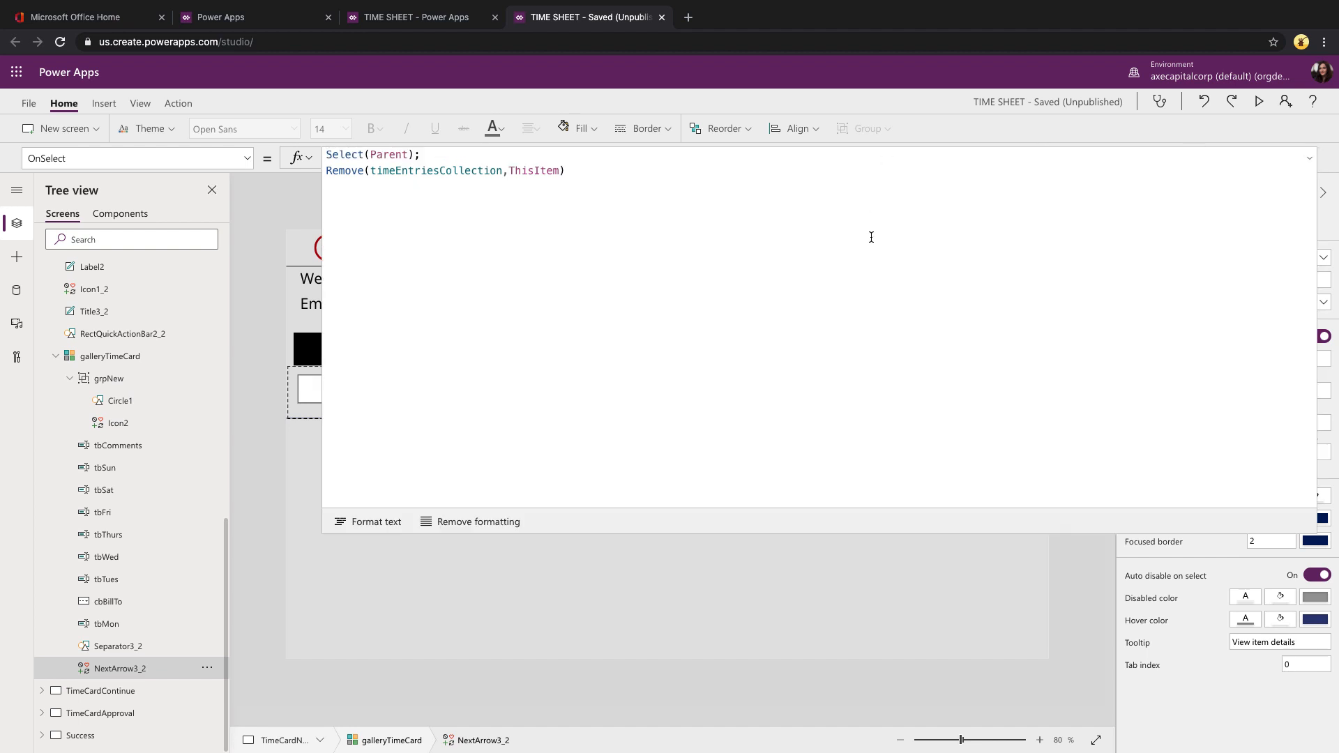
pyautogui.click(442, 171)
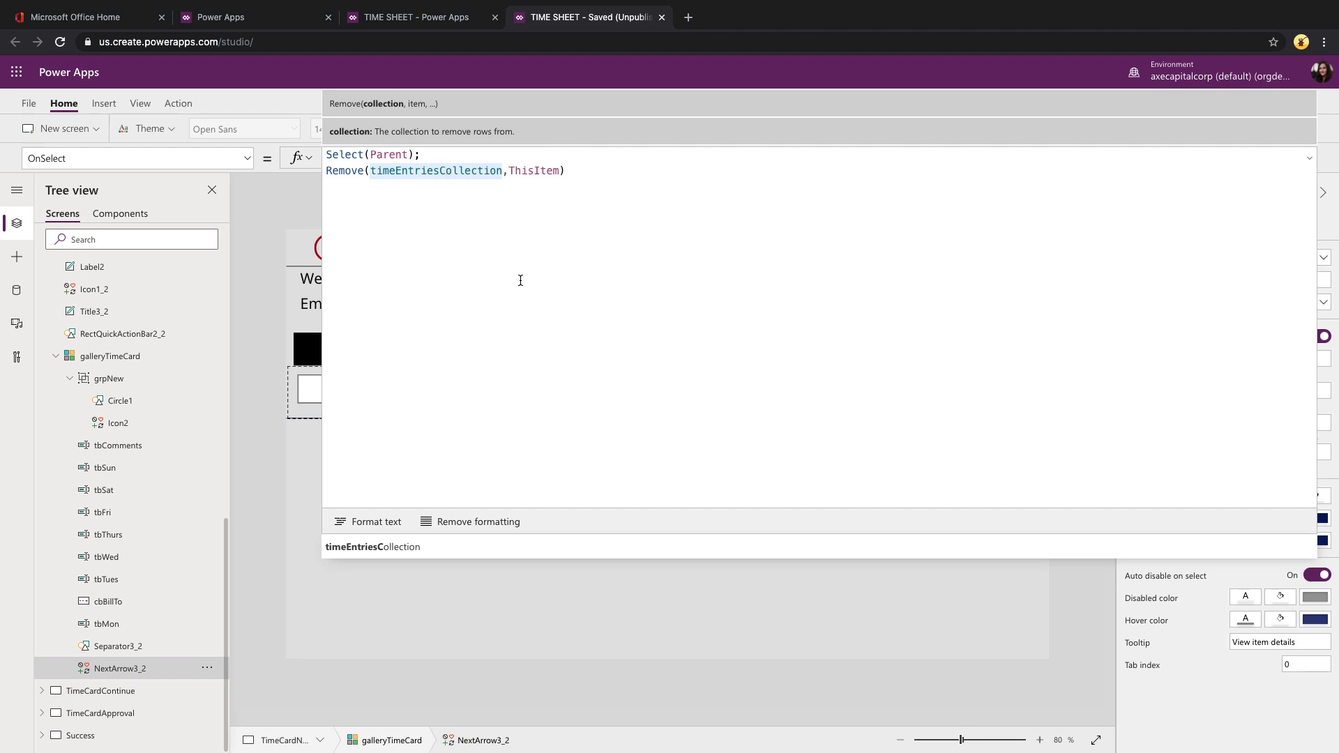
pyautogui.click(543, 171)
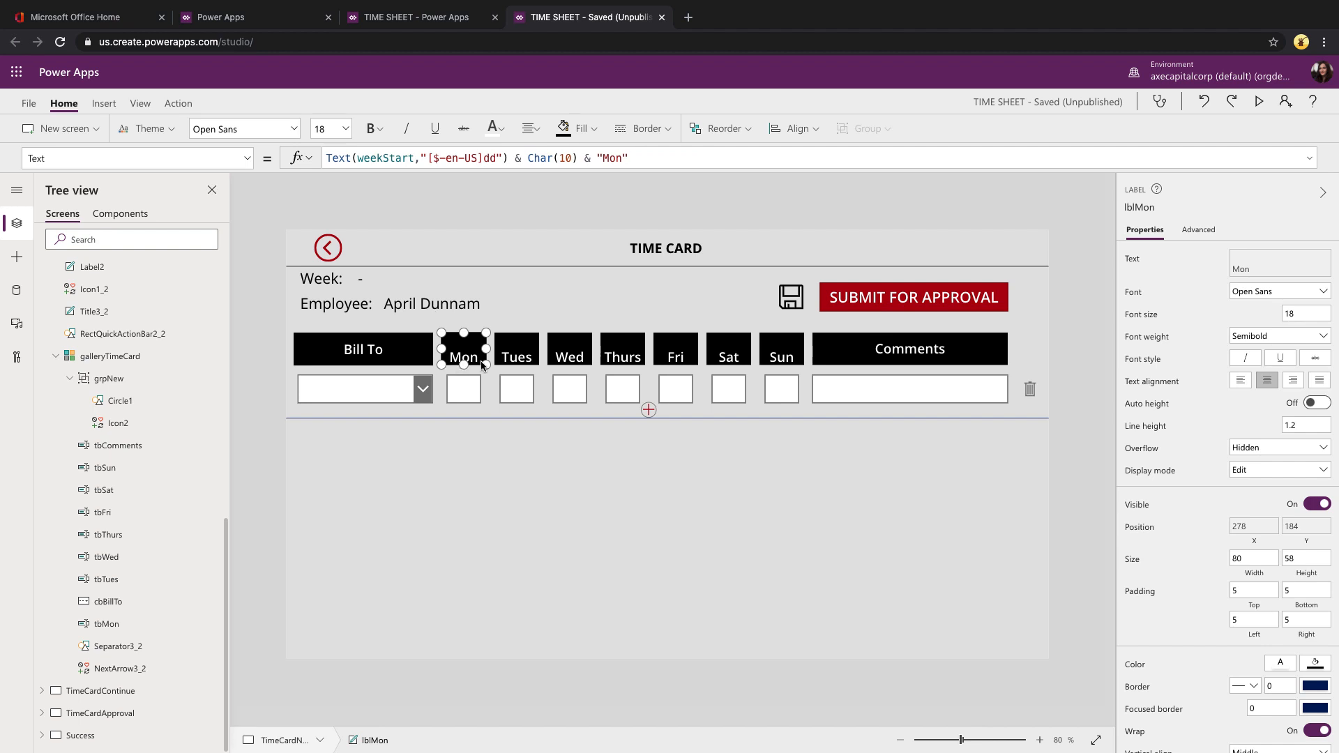
# Examine lblMon's weekStart date-format Text formula, then select the SUBMIT FOR APPROVAL button
pyautogui.click(557, 157)
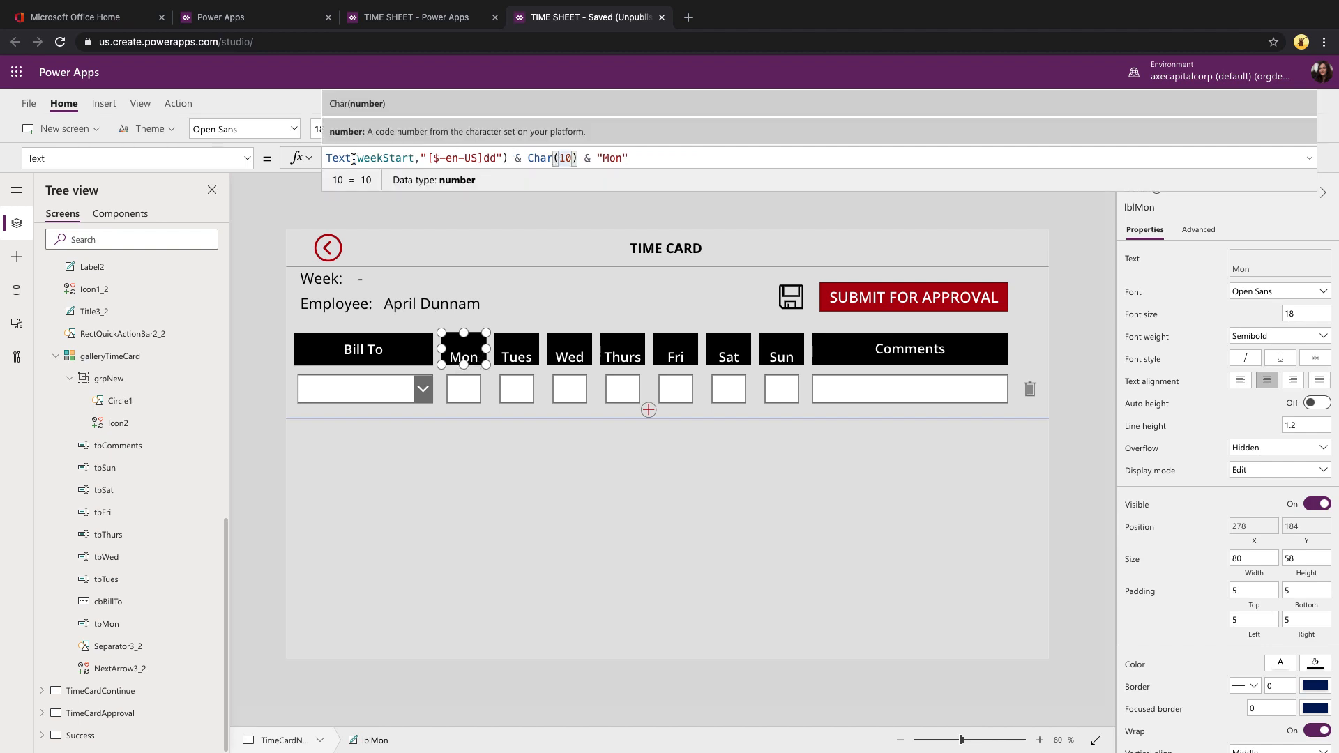
pyautogui.click(389, 158)
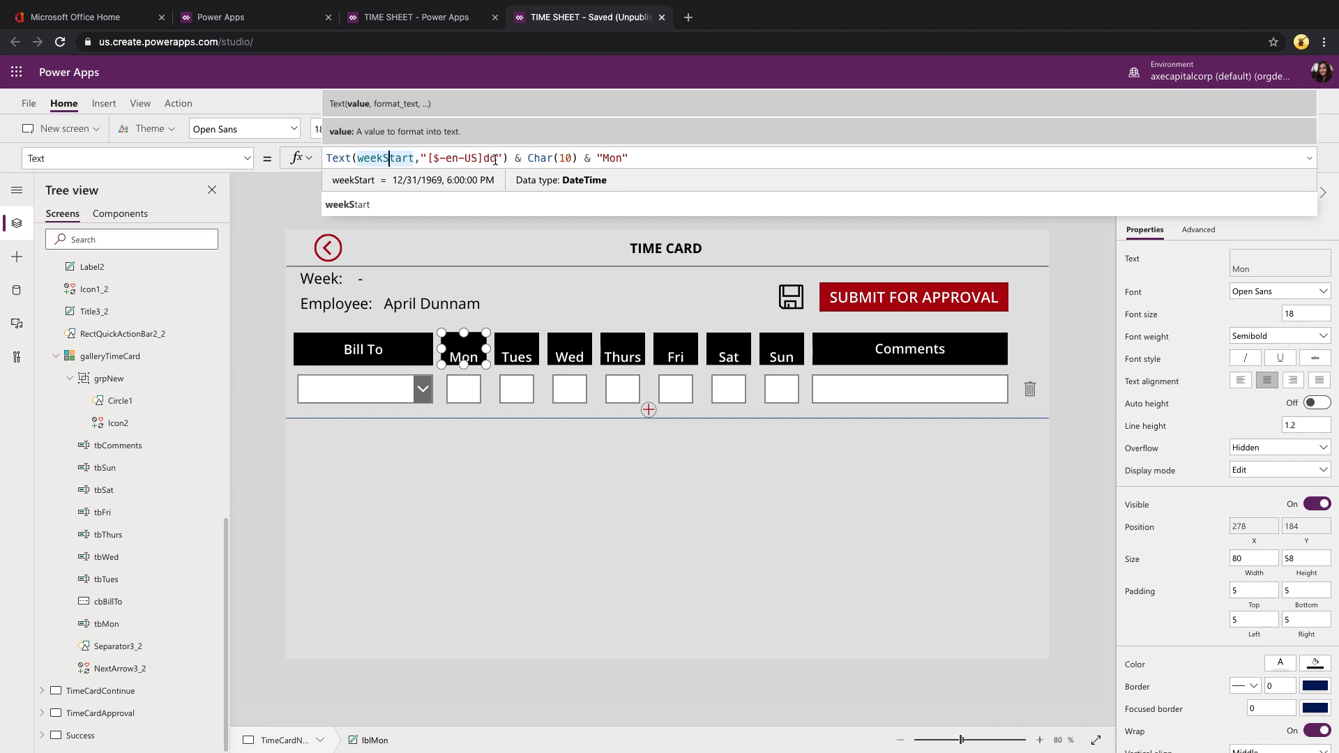
pyautogui.click(494, 159)
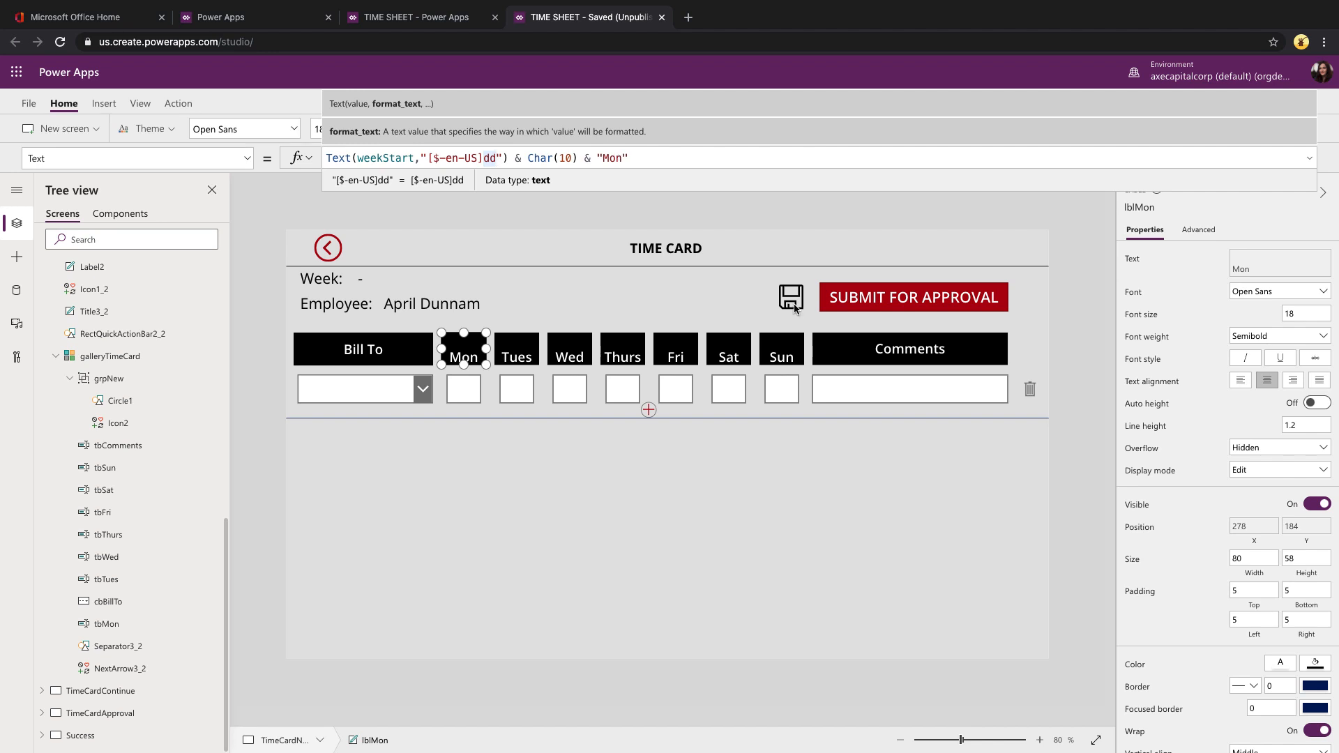
pyautogui.click(856, 301)
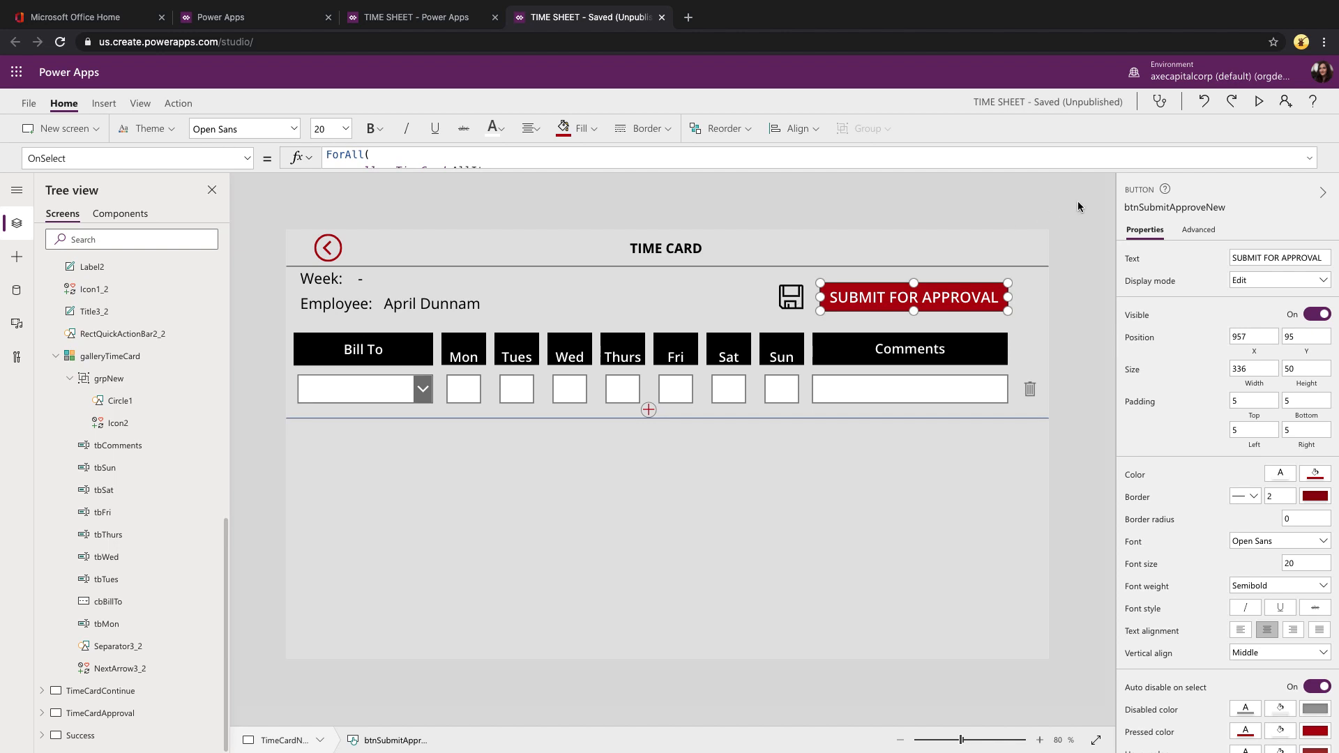
# Expand the submit button's ForAll/Patch OnSelect formula to read it in full
pyautogui.click(1311, 162)
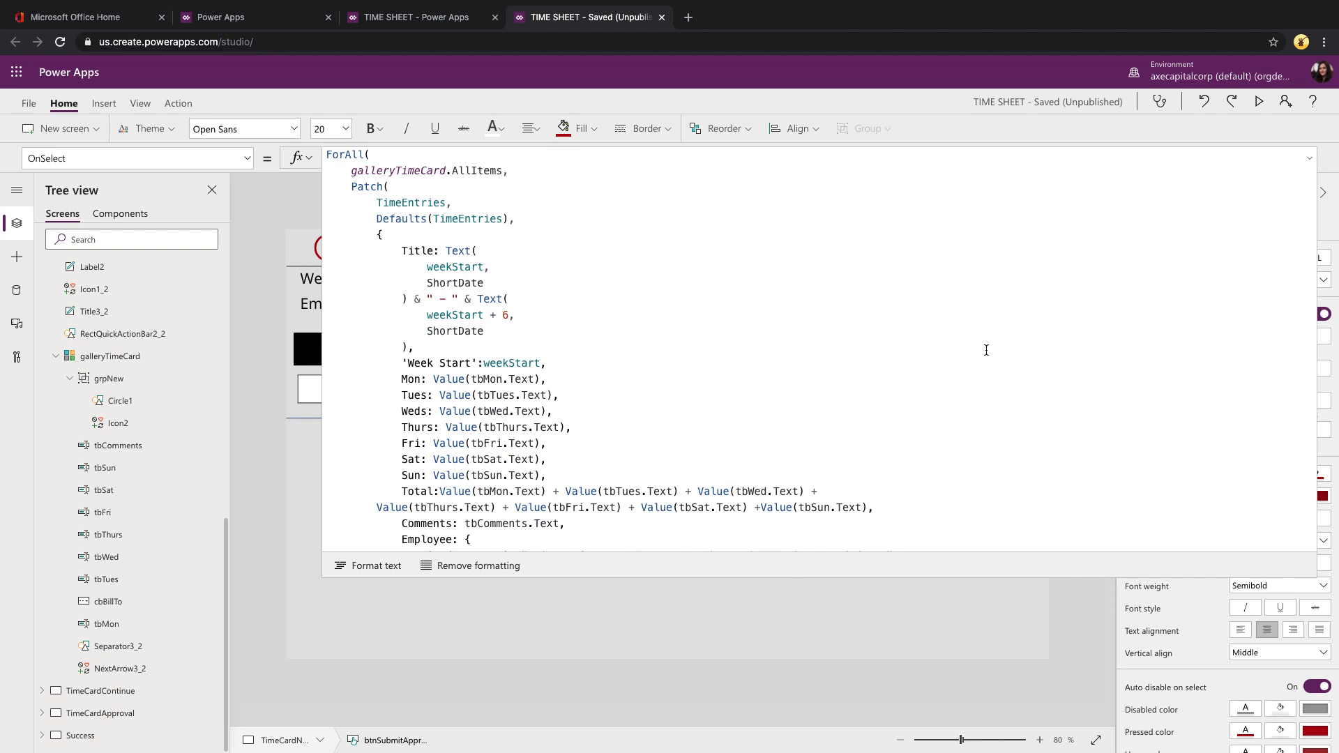
pyautogui.click(1309, 162)
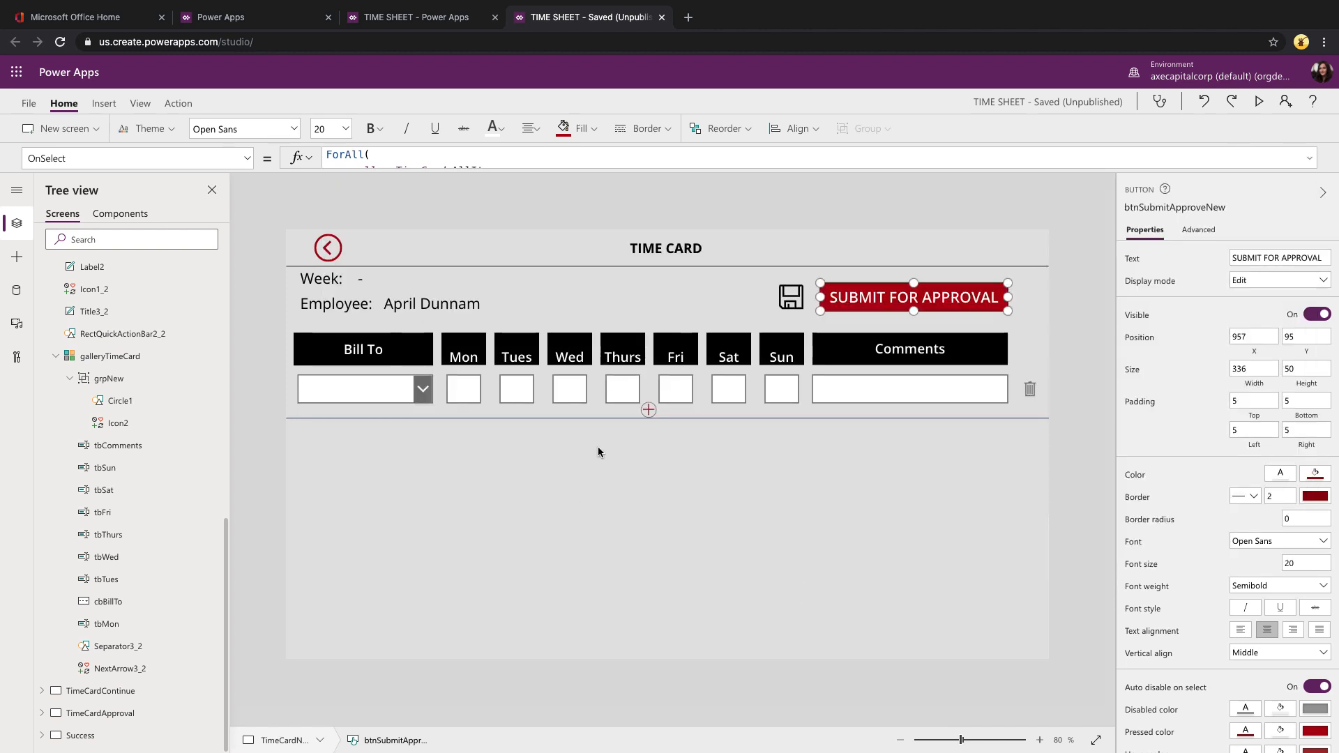
pyautogui.click(1312, 162)
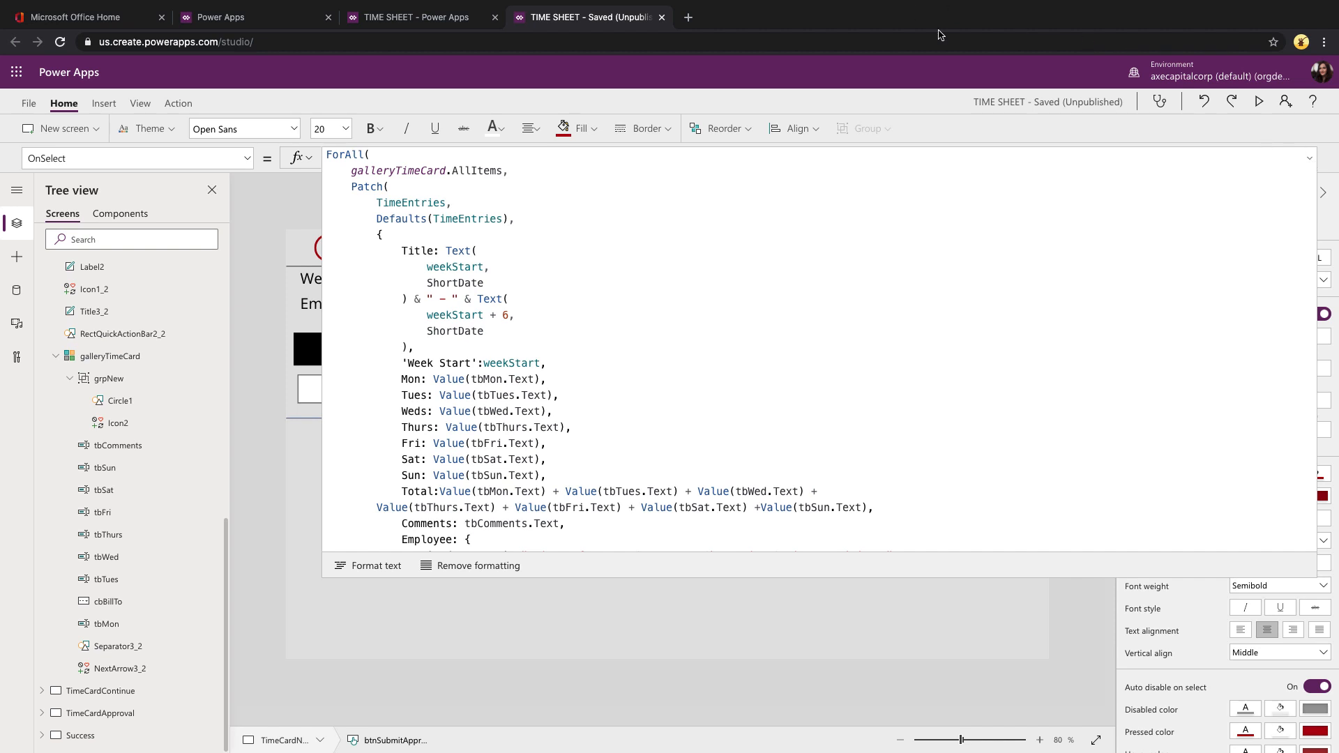
pyautogui.click(1307, 156)
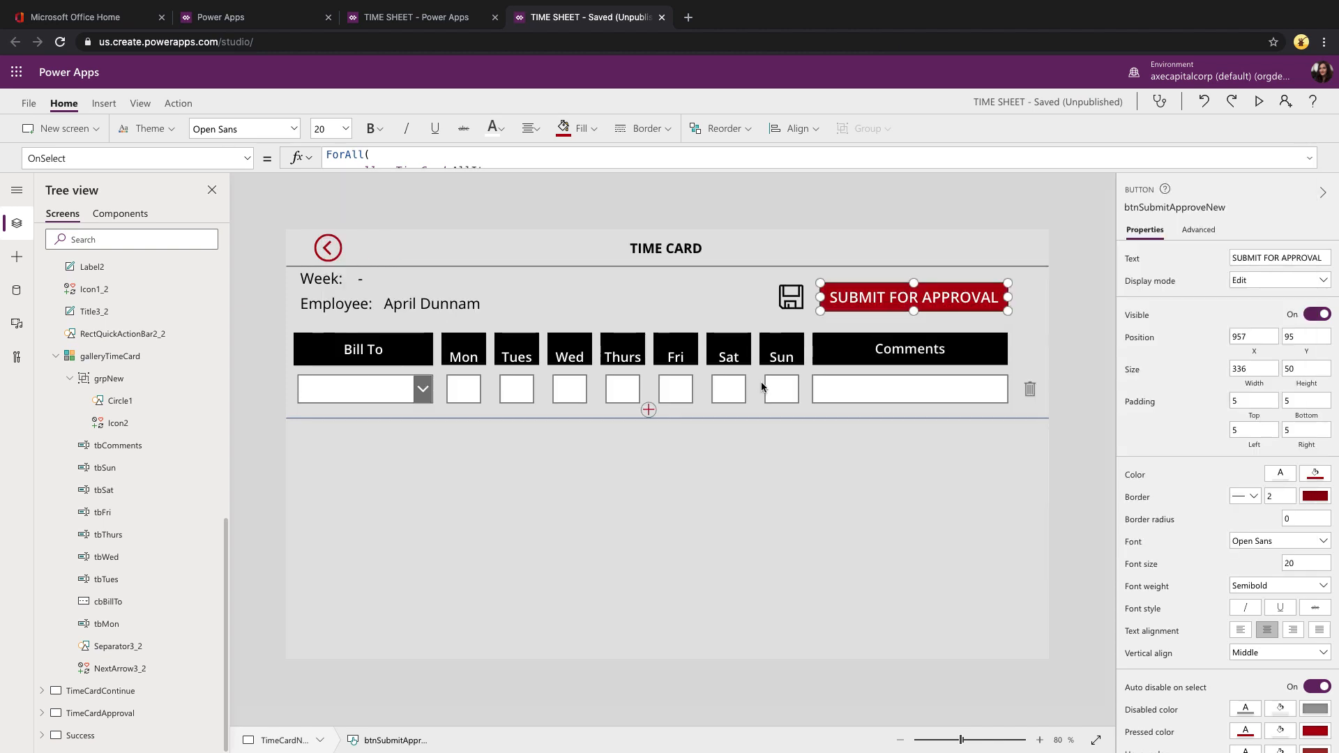
pyautogui.click(1314, 164)
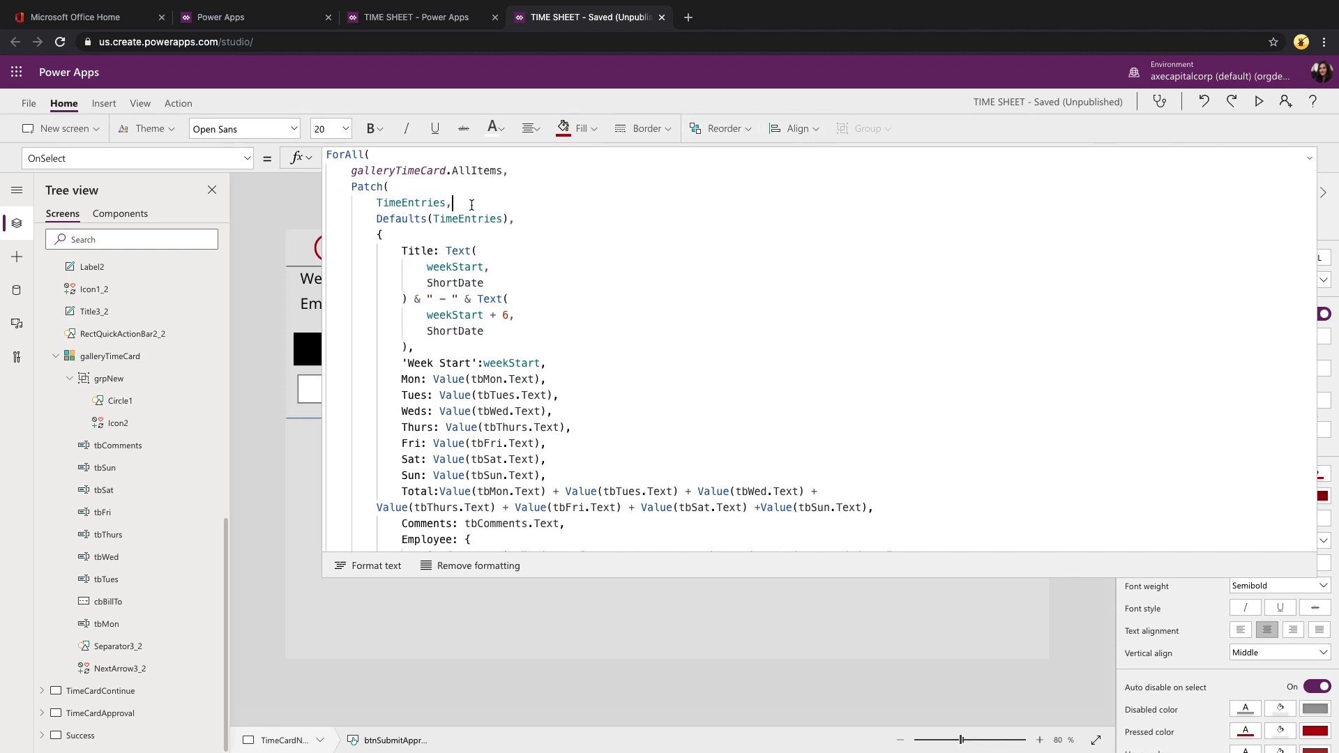
# Examine the Patch call's TimeEntries source and Defaults record for new rows, then return to the canvas
pyautogui.click(445, 170)
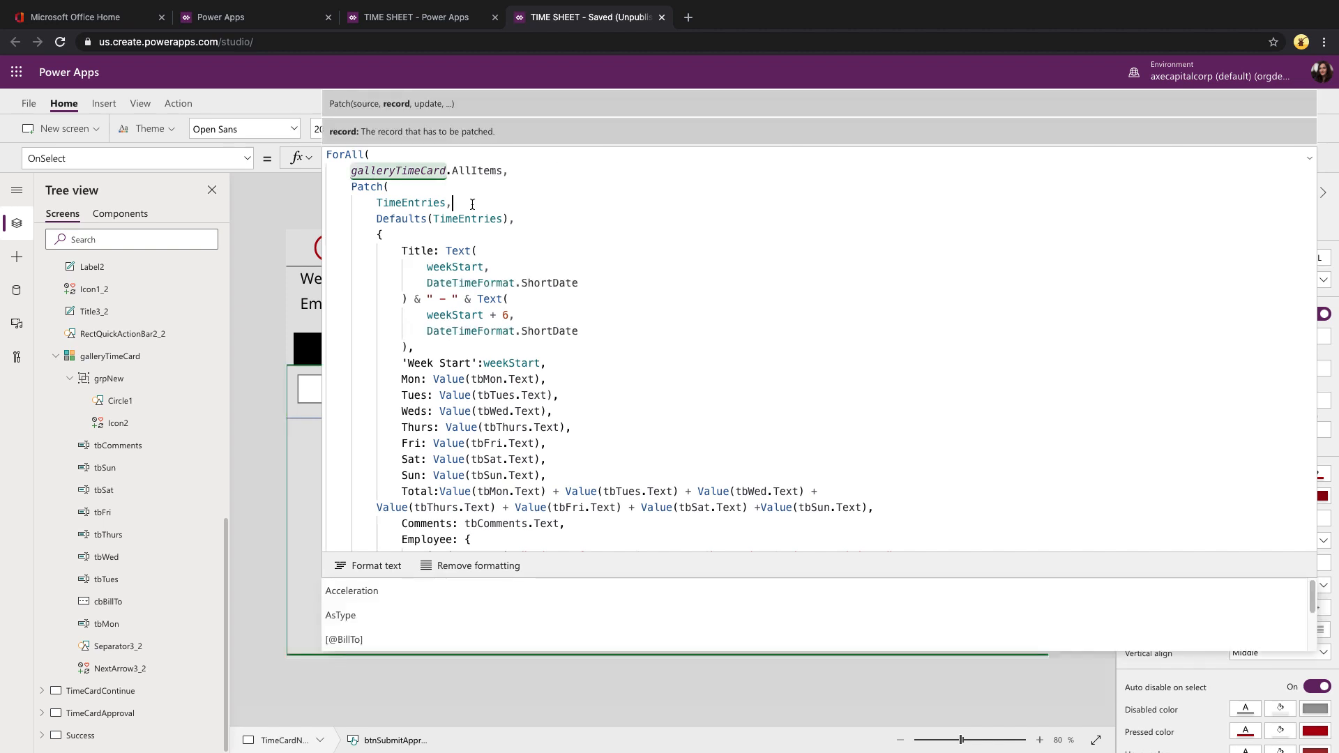
pyautogui.click(472, 203)
pyautogui.click(537, 220)
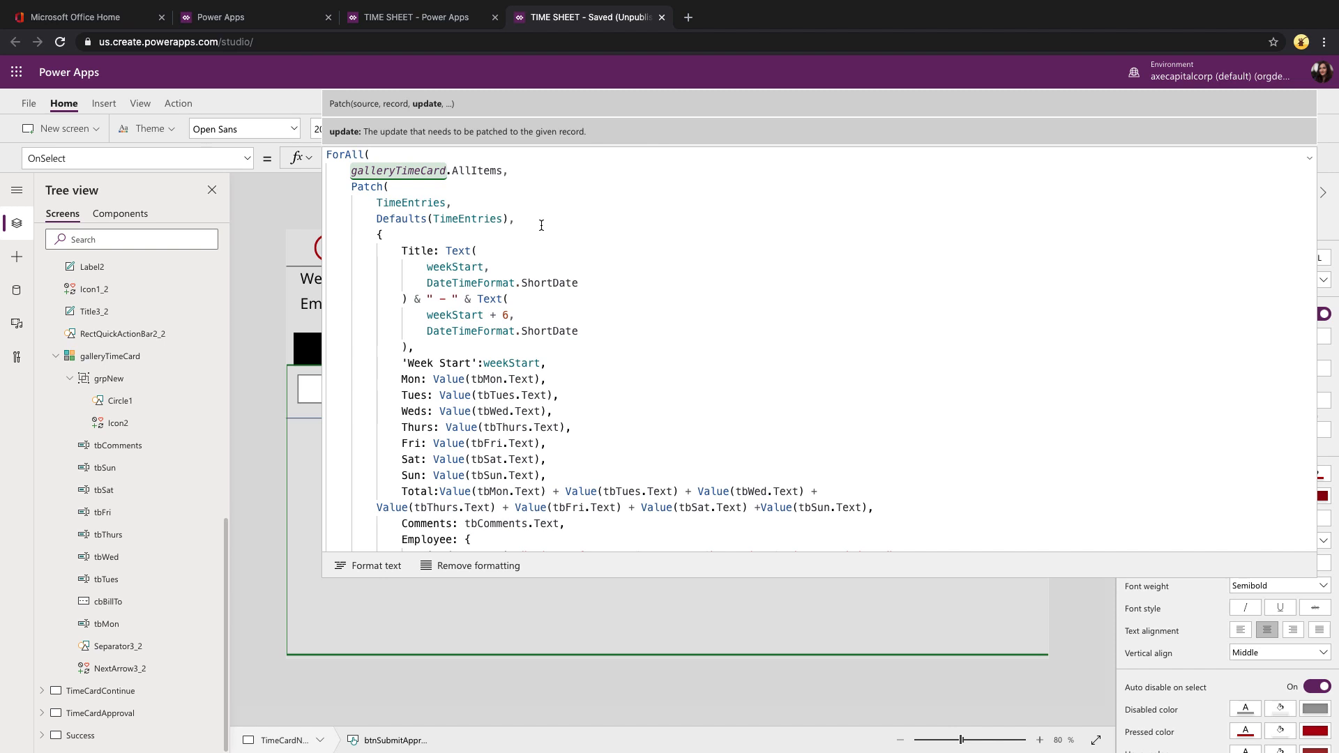
pyautogui.scroll(-1, 540, 224)
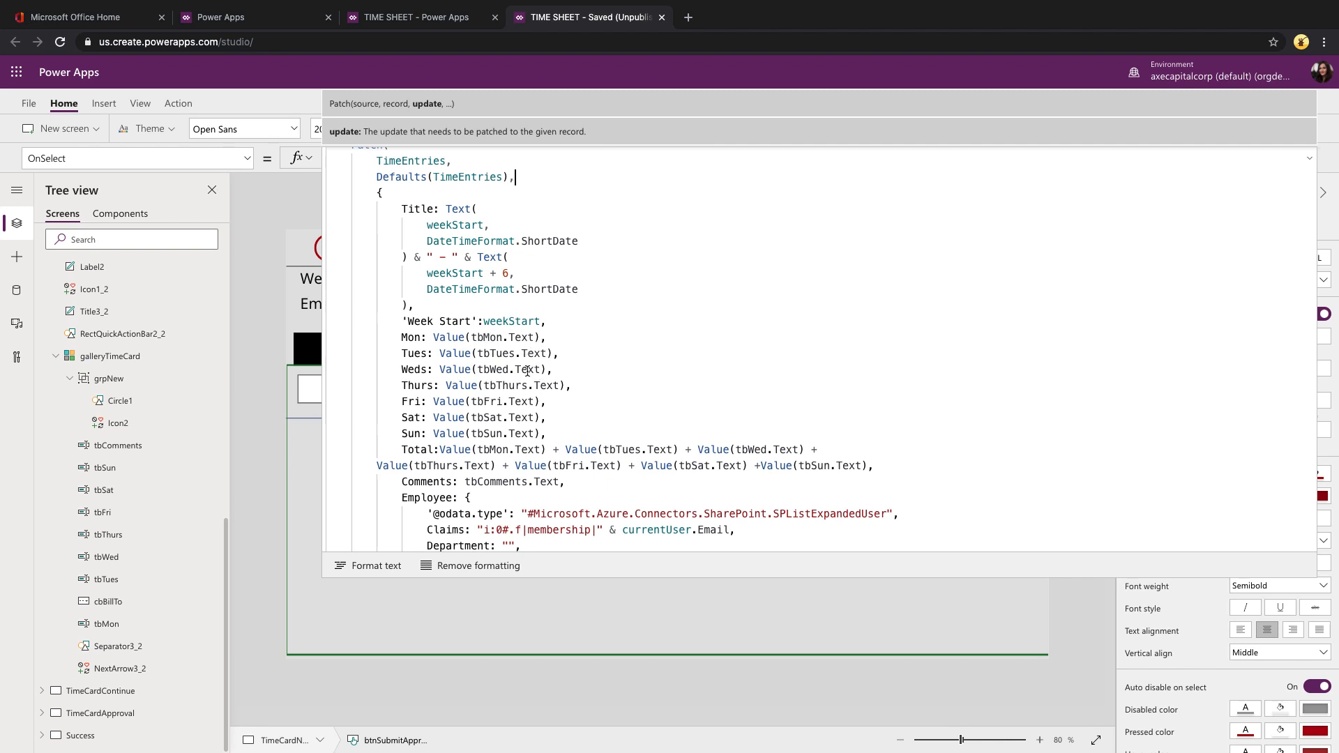
pyautogui.scroll(-3, 592, 443)
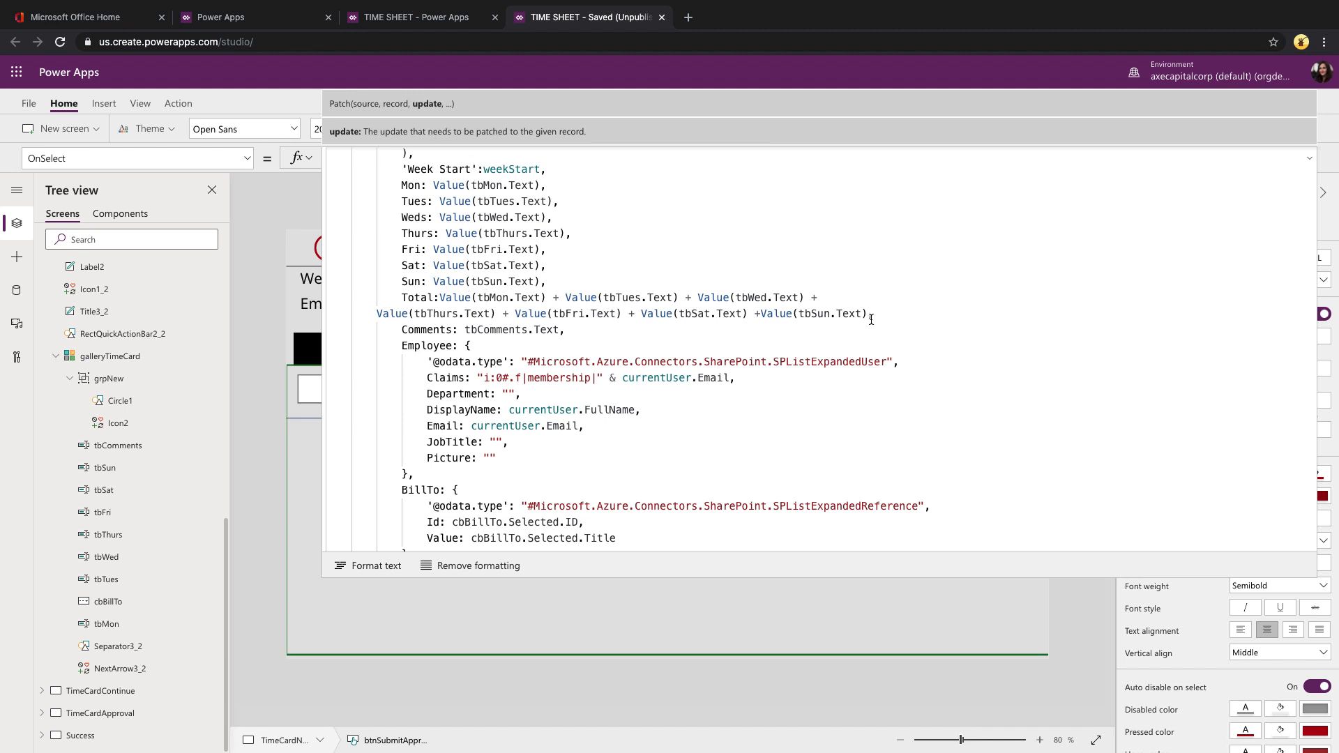
pyautogui.press('Escape')
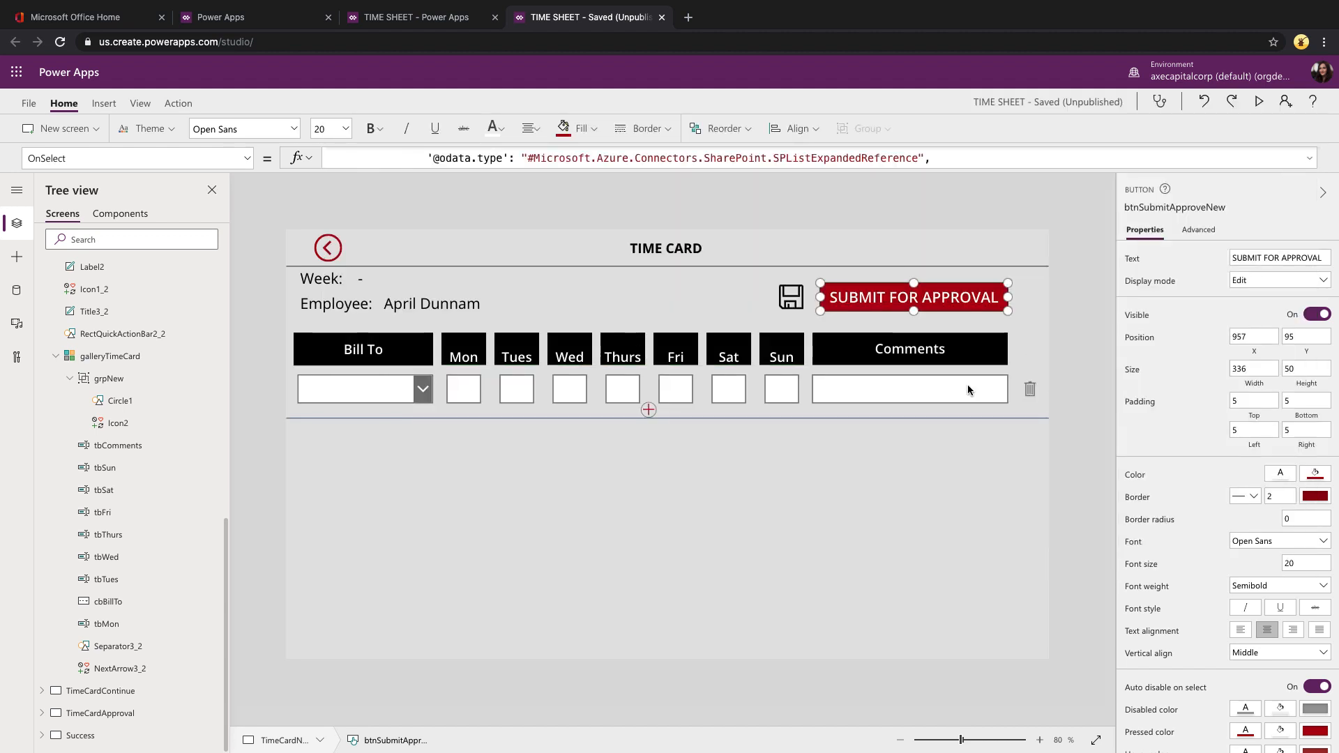
pyautogui.scroll(5, 129, 389)
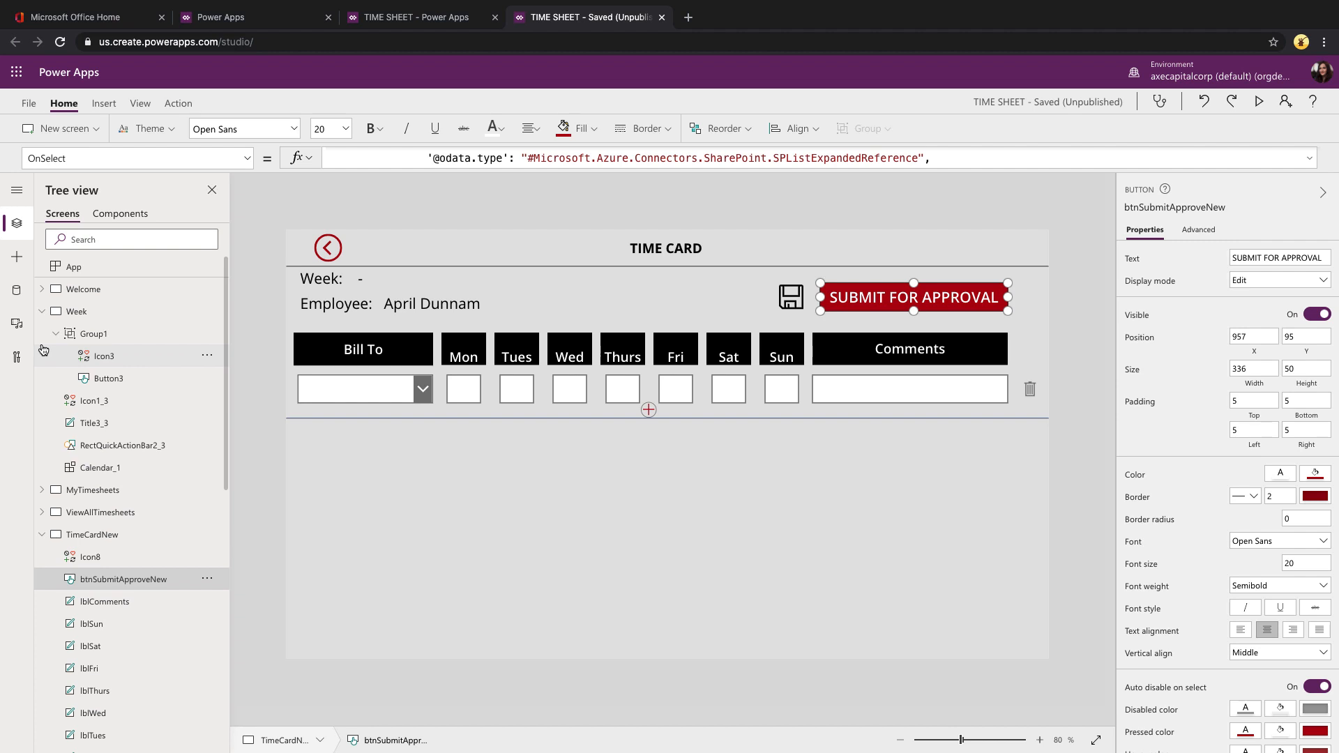
# Collapse the TimeCardNew screen in the Tree view and select the Welcome screen
pyautogui.click(42, 534)
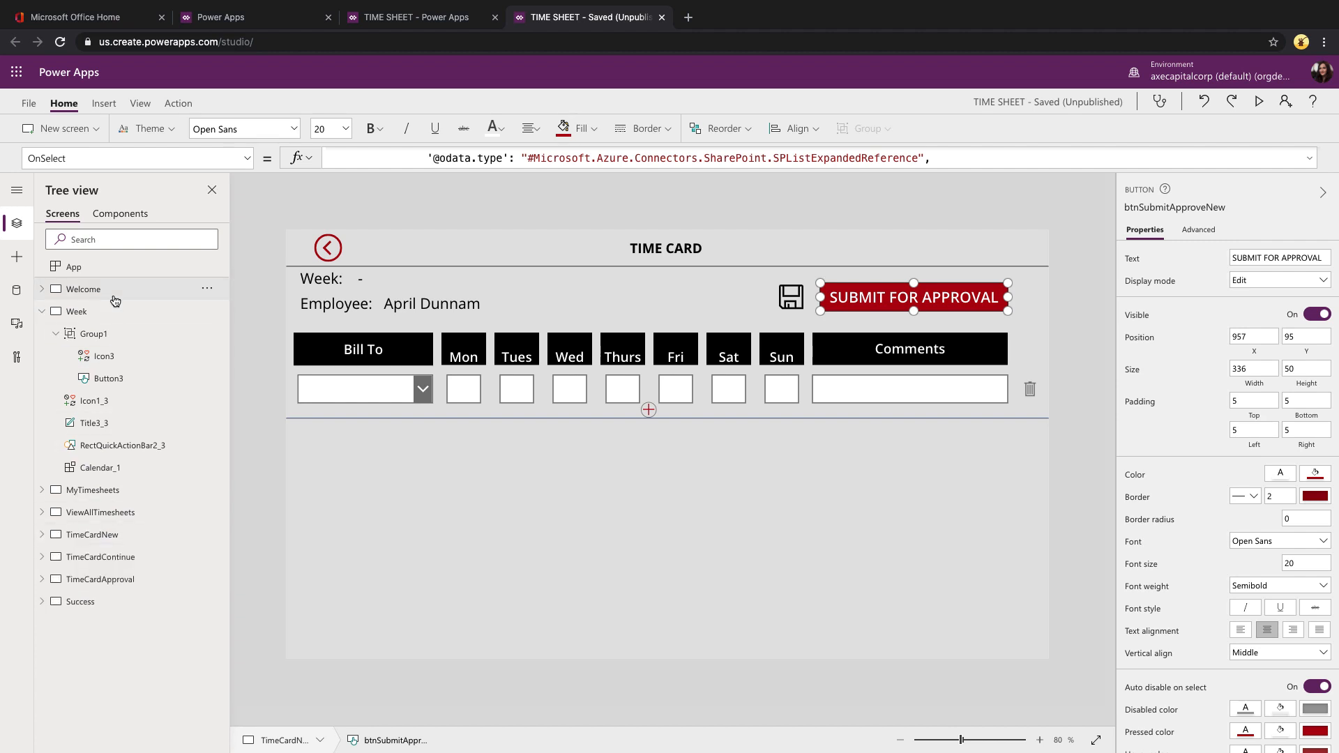
pyautogui.click(111, 290)
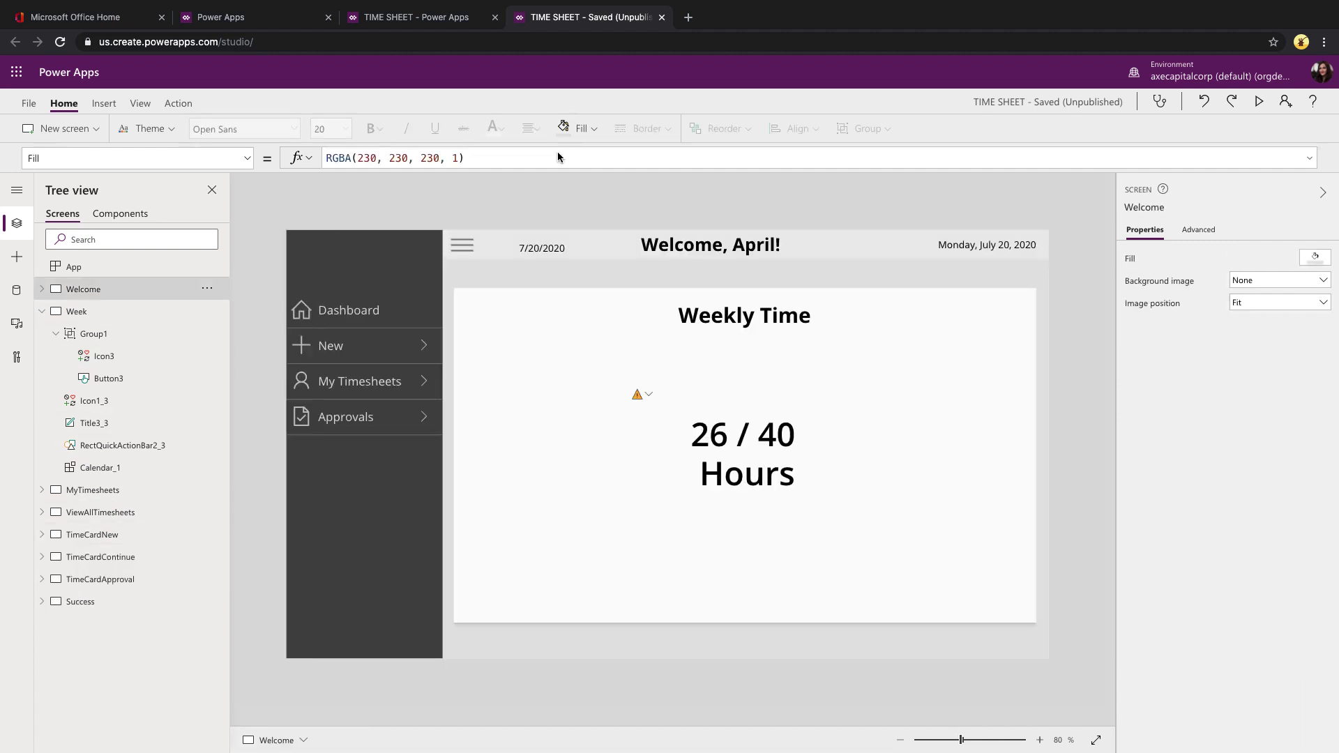
# Preview the app from Welcome, go to My Timesheets and open an existing week's time card
pyautogui.click(44, 314)
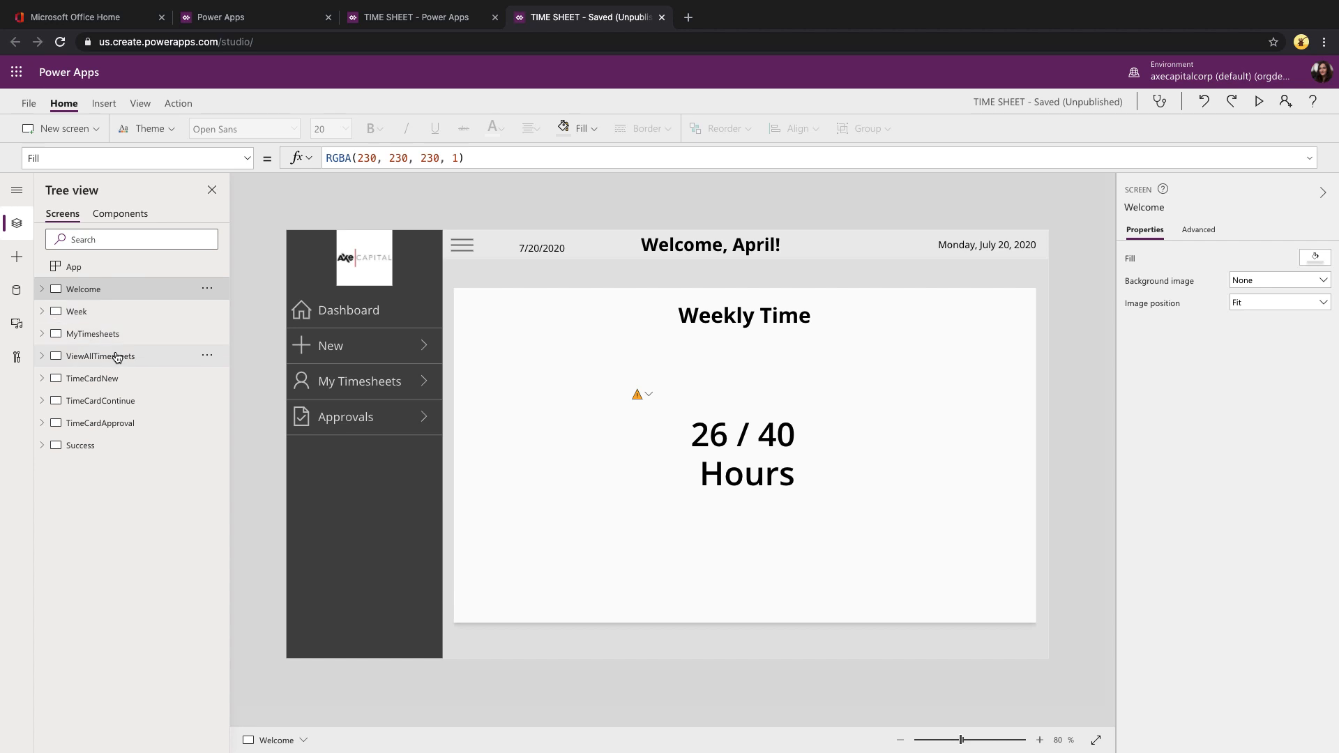
pyautogui.click(1258, 102)
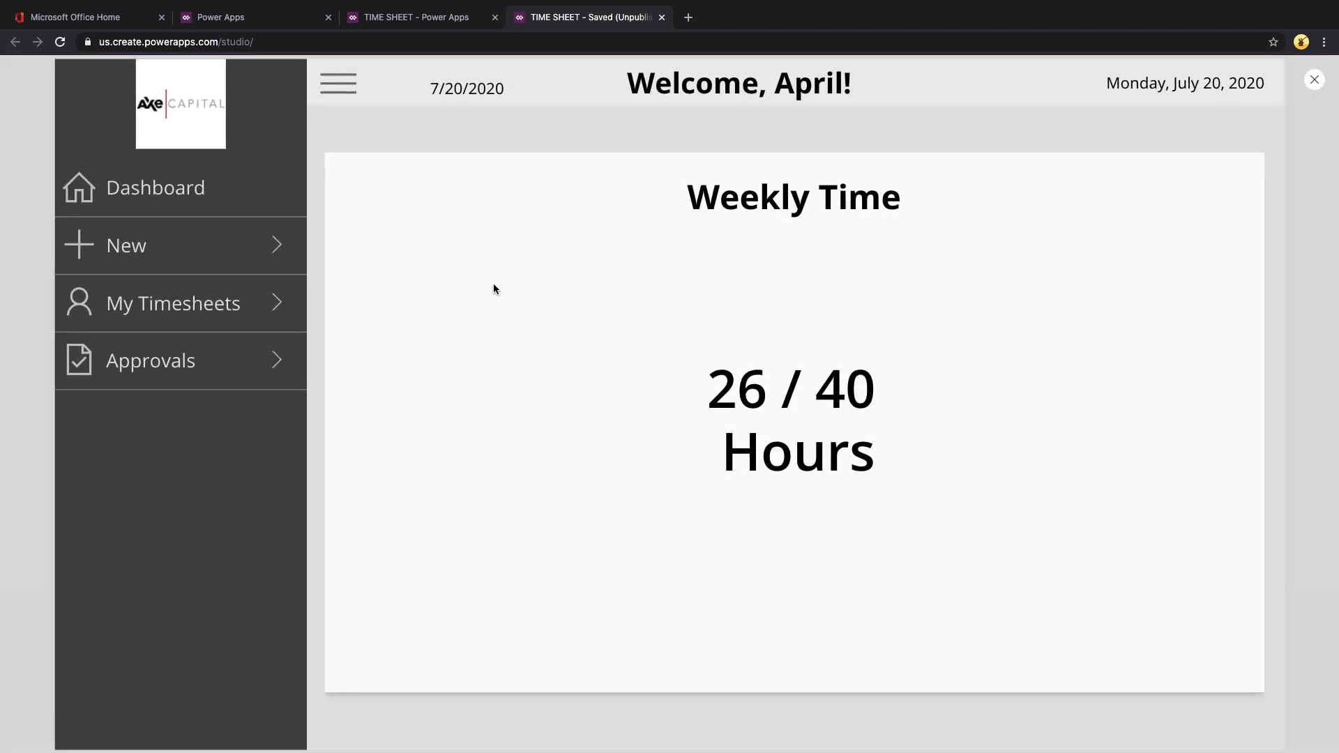
pyautogui.click(269, 306)
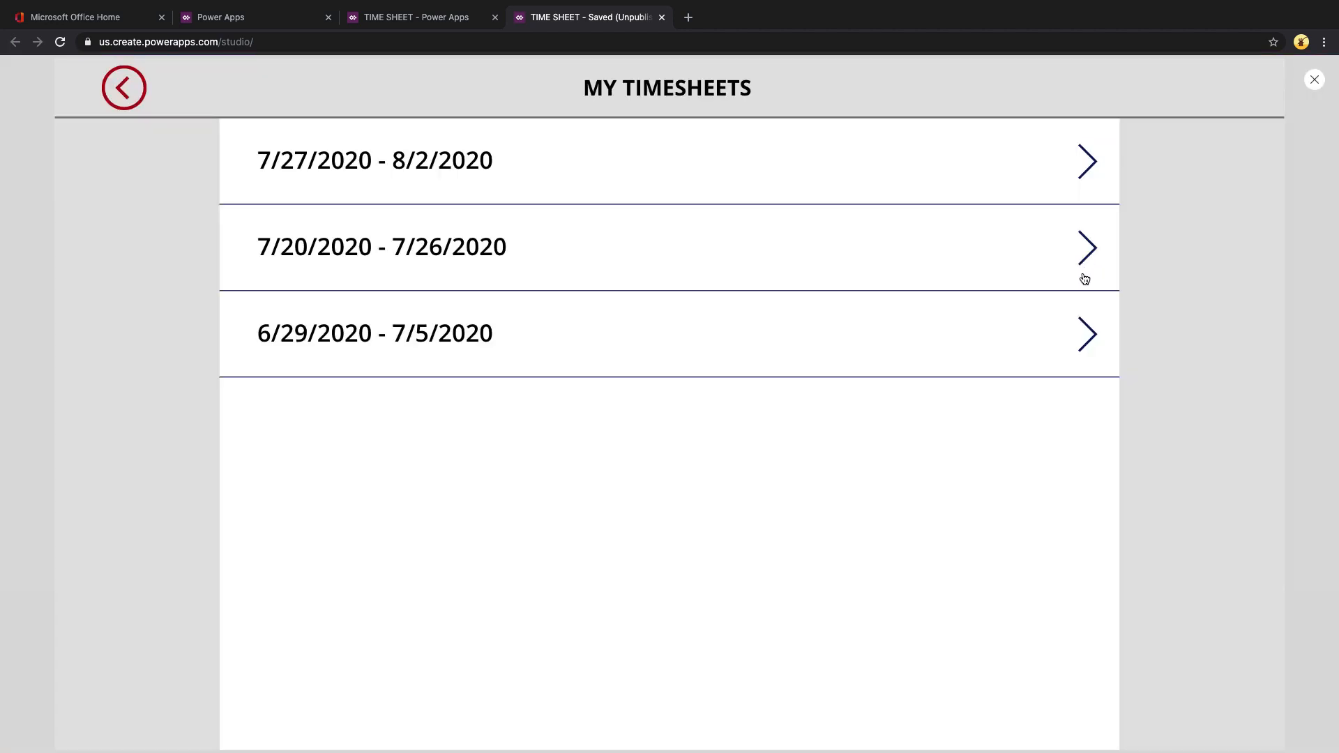
pyautogui.click(1086, 334)
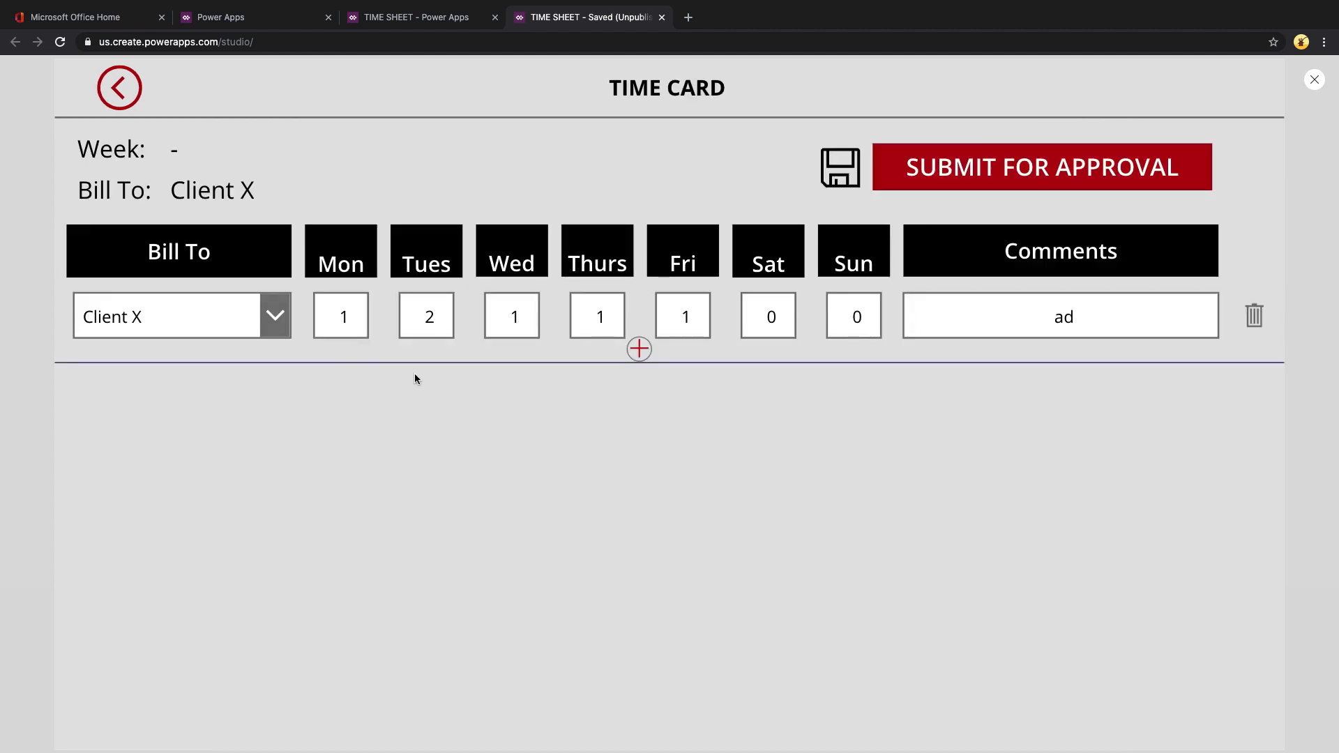
# Leave preview on the TimeCardContinue screen and select its submit-for-approval button
pyautogui.click(1315, 82)
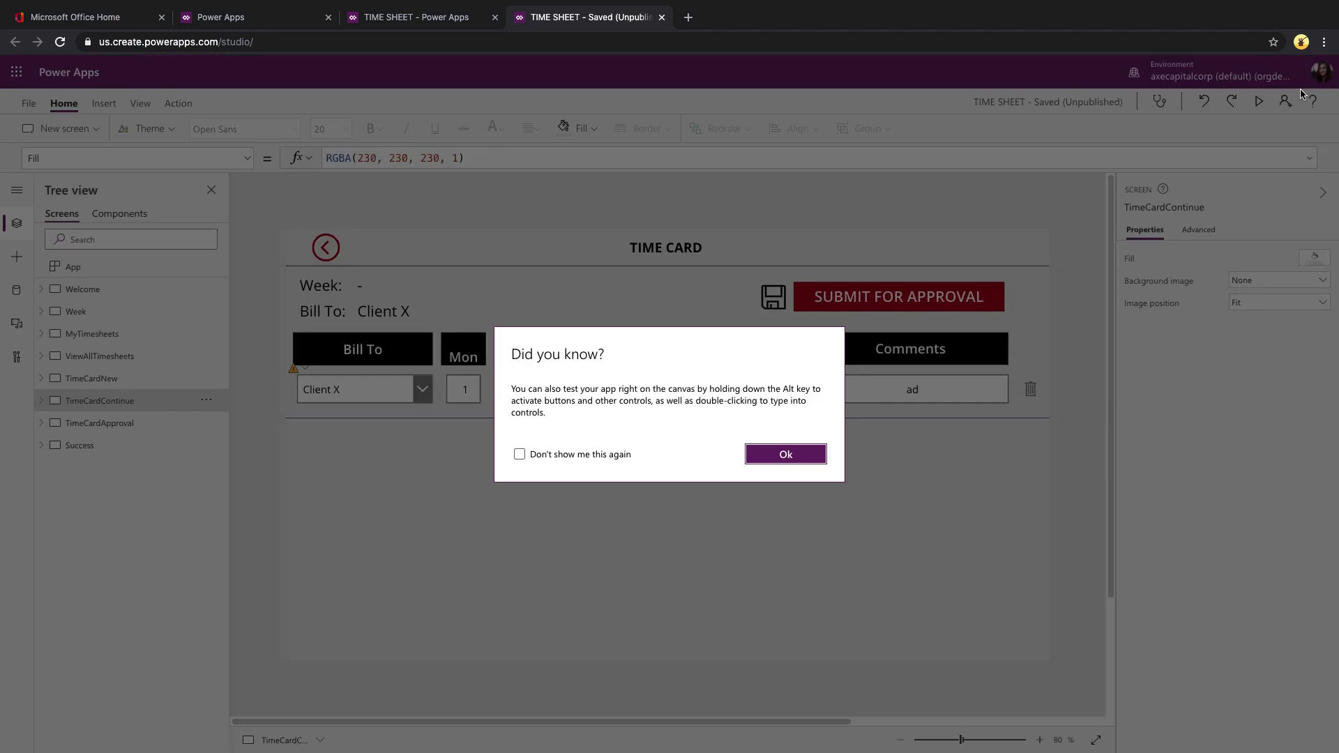
pyautogui.click(786, 452)
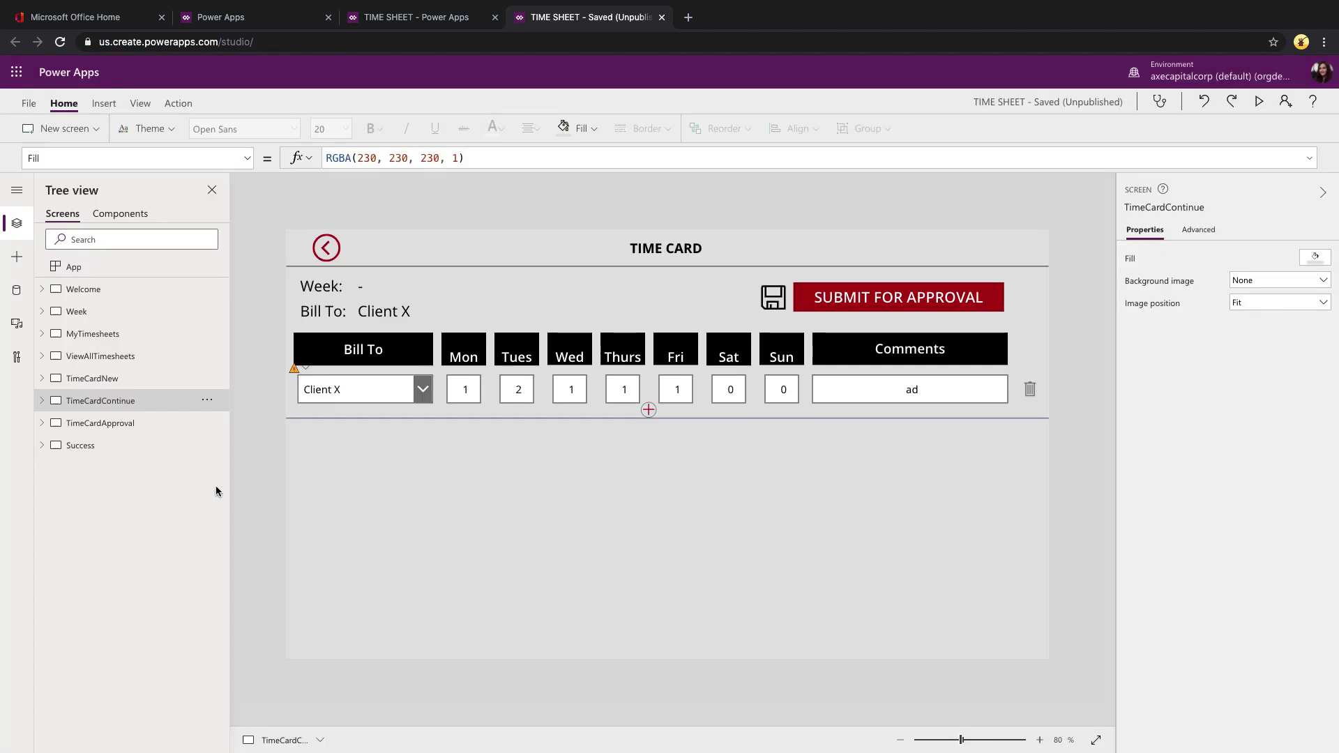
pyautogui.click(943, 300)
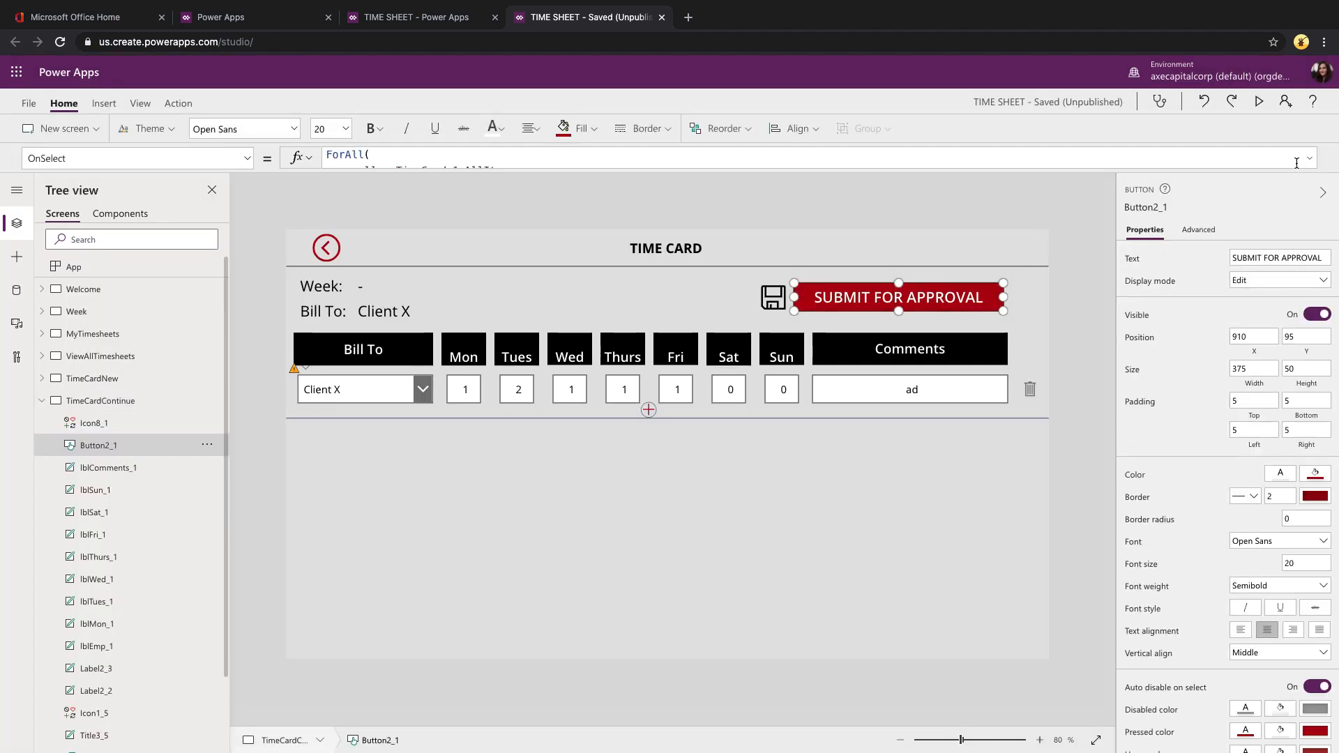
# Review the button's full submit formula, then select the time card gallery bound to selectedTimeEntries
pyautogui.click(1250, 157)
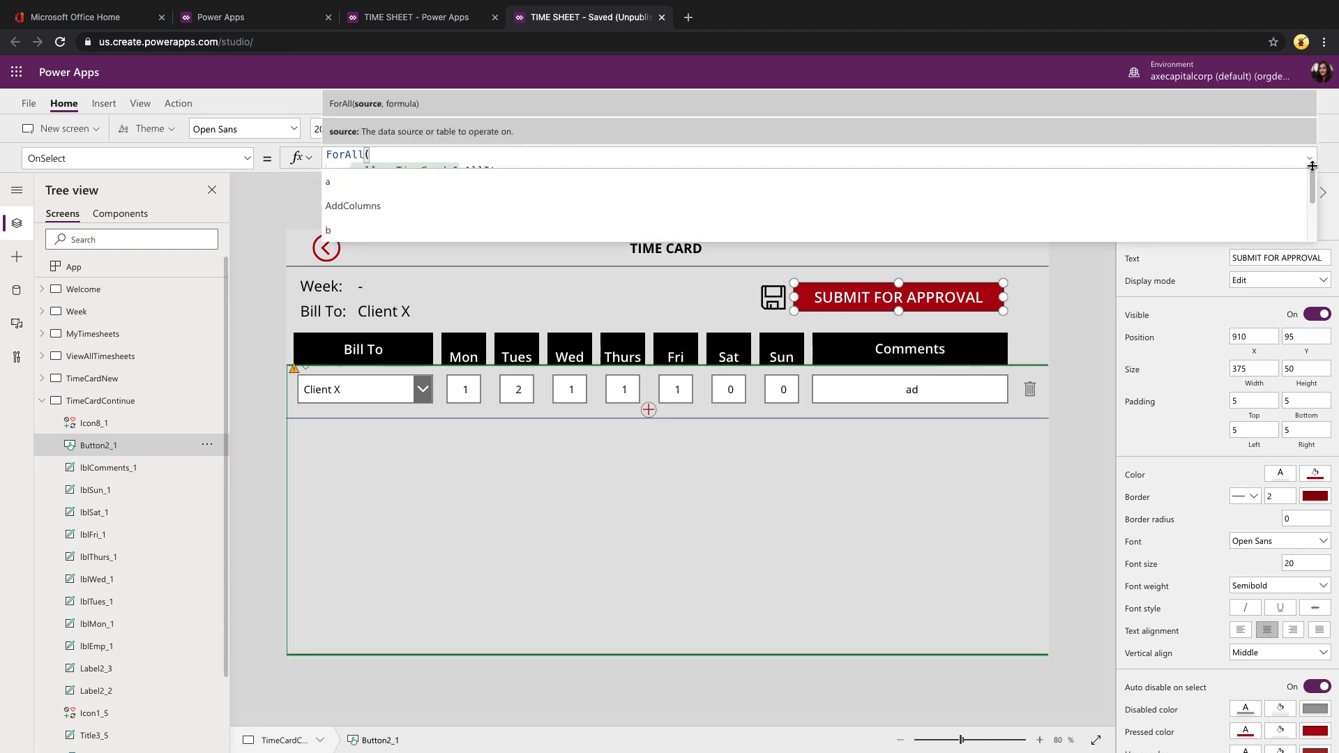
pyautogui.click(1309, 160)
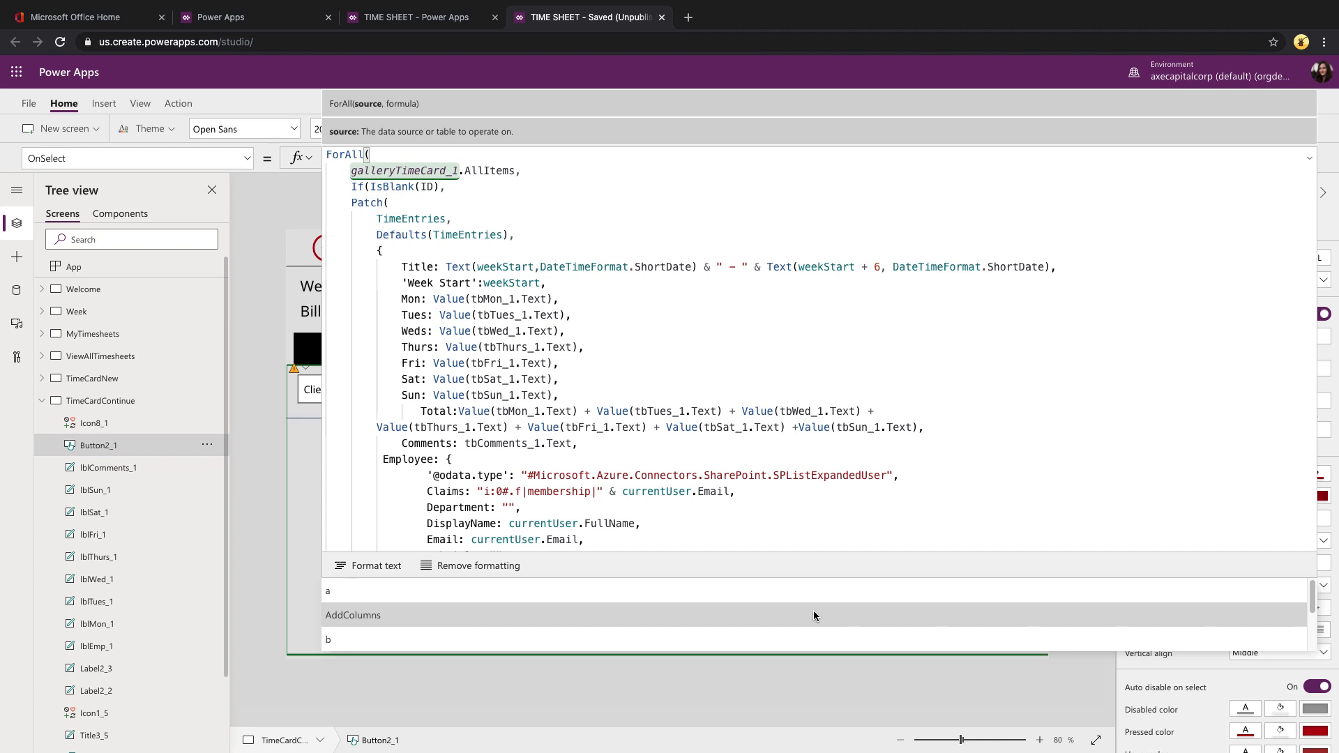
pyautogui.click(1304, 160)
pyautogui.click(677, 461)
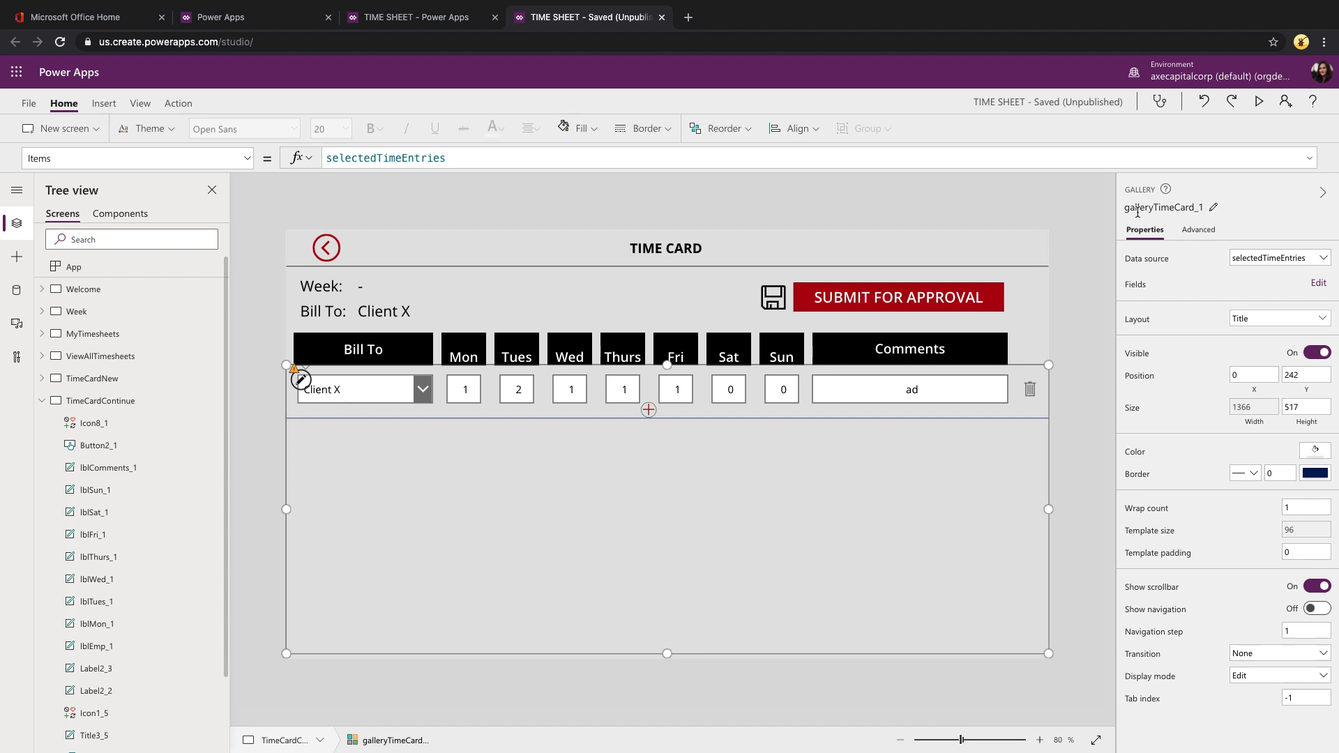
# In preview, add a second time entry row billed to Client Y, keeping the first on Client X
pyautogui.click(1263, 101)
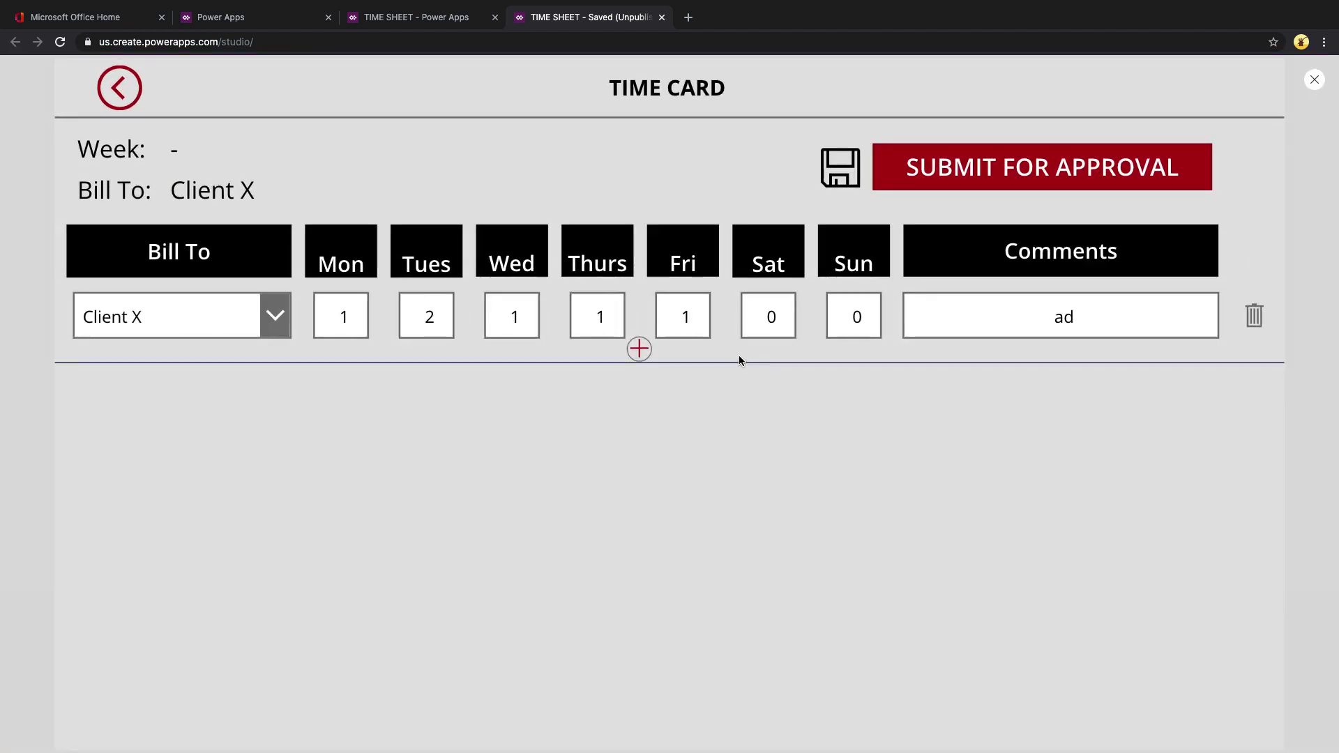
pyautogui.click(638, 348)
pyautogui.click(251, 316)
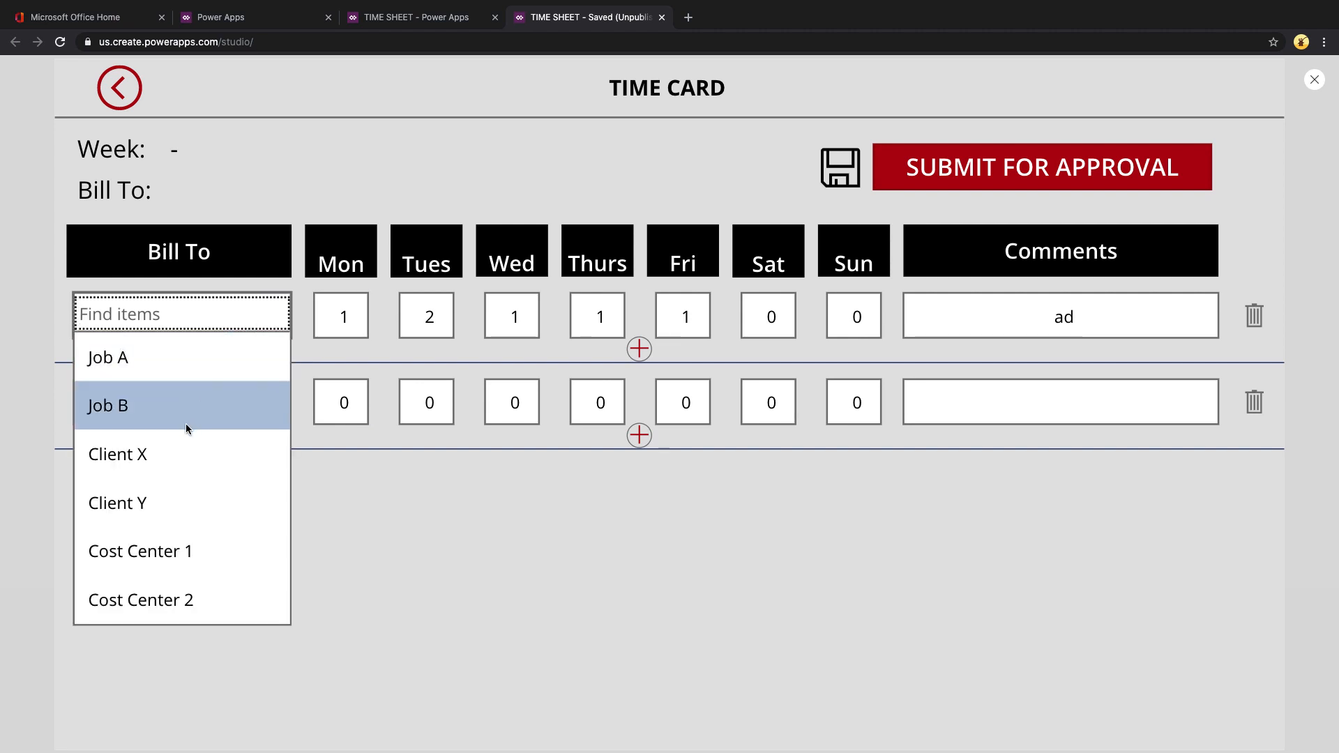
pyautogui.click(157, 454)
pyautogui.click(251, 403)
pyautogui.click(157, 492)
# Enter 1, 2 and 2 hours for Monday to Wednesday on the Client Y row
pyautogui.click(344, 402)
pyautogui.write('1')
pyautogui.press('Tab')
pyautogui.write('2')
pyautogui.press('Tab')
pyautogui.write('2')
pyautogui.press('Tab')
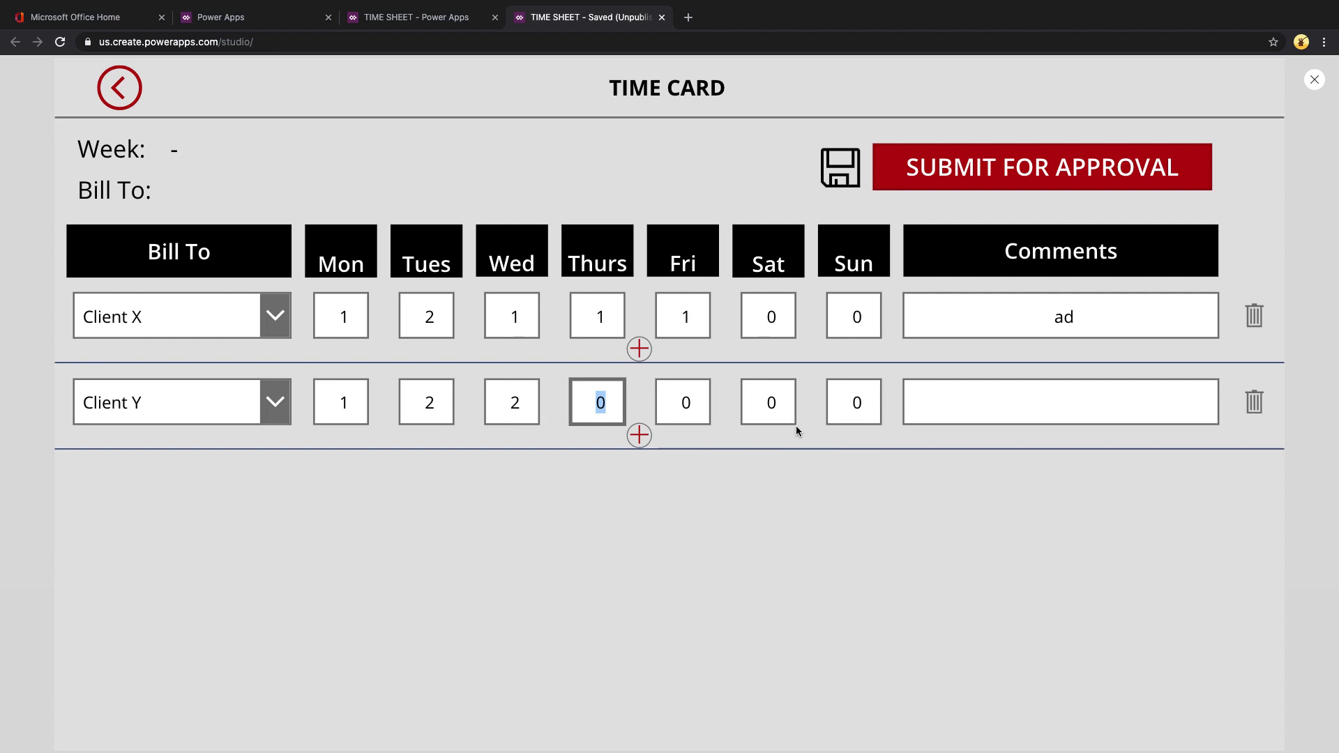
# Return to the editor and select the SUBMIT FOR APPROVAL button to inspect its If(IsBlank(ID)) formula
pyautogui.click(1313, 80)
pyautogui.click(785, 461)
pyautogui.click(897, 302)
pyautogui.click(570, 172)
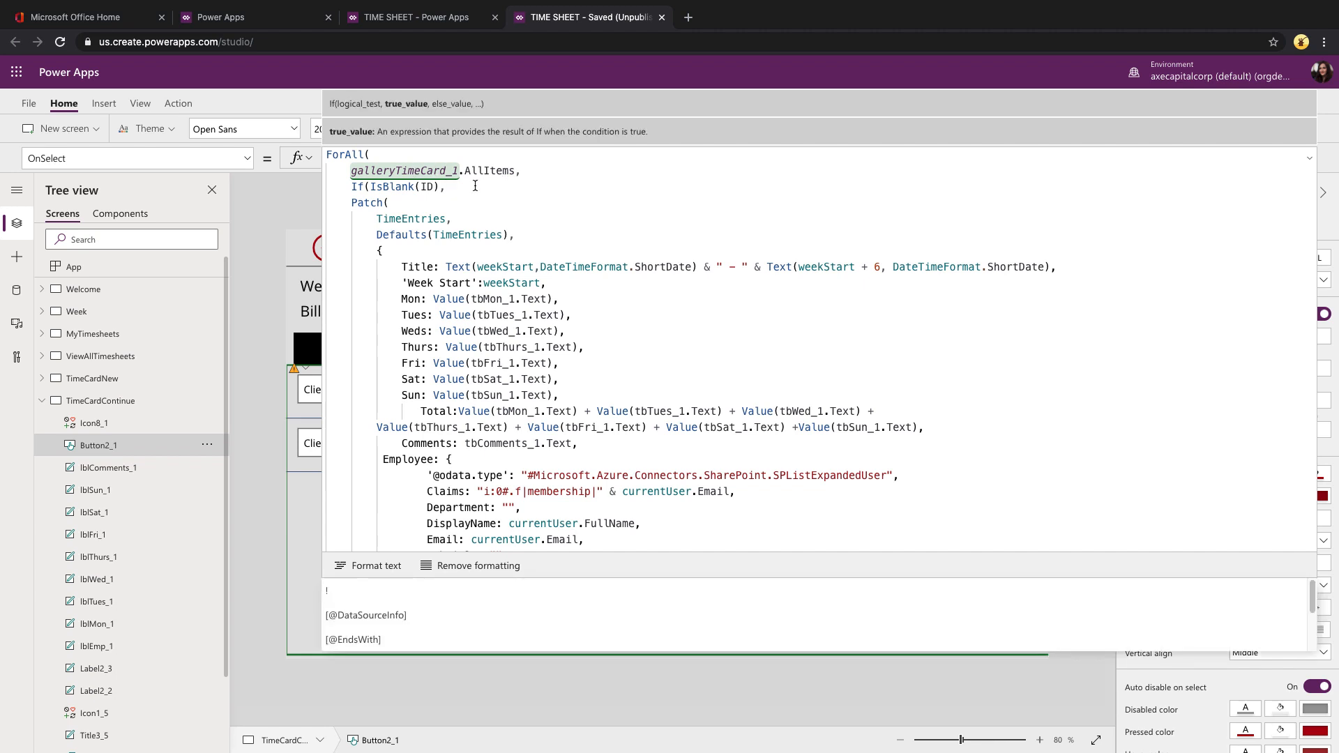
pyautogui.click(409, 186)
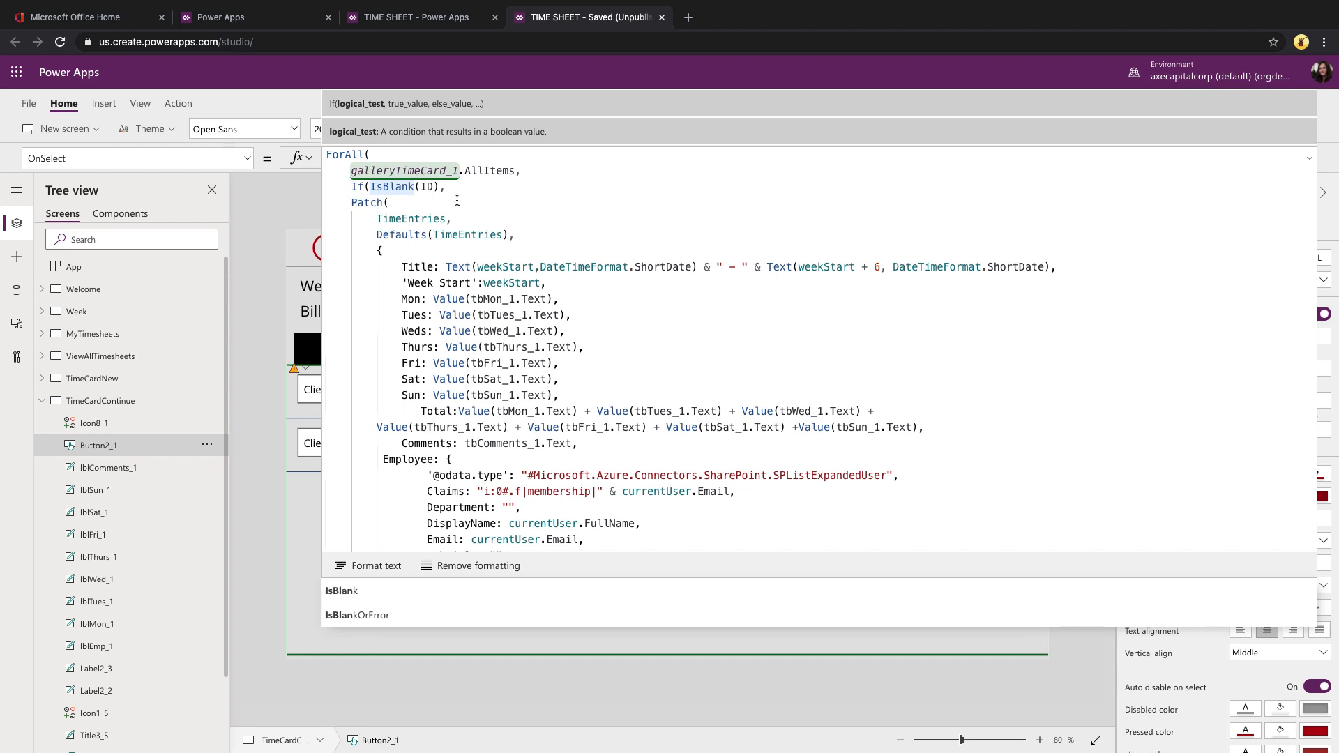
pyautogui.moveTo(389, 201); pyautogui.dragTo(352, 187)
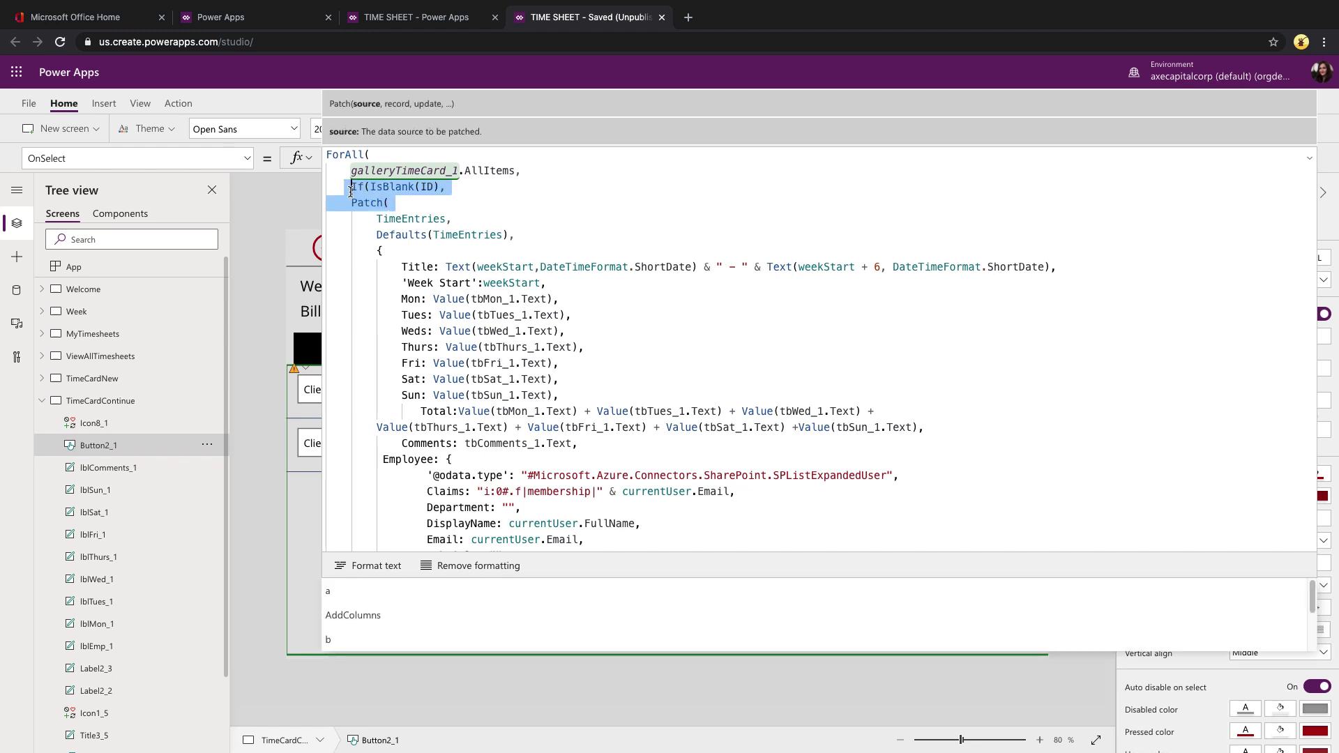
pyautogui.click(431, 209)
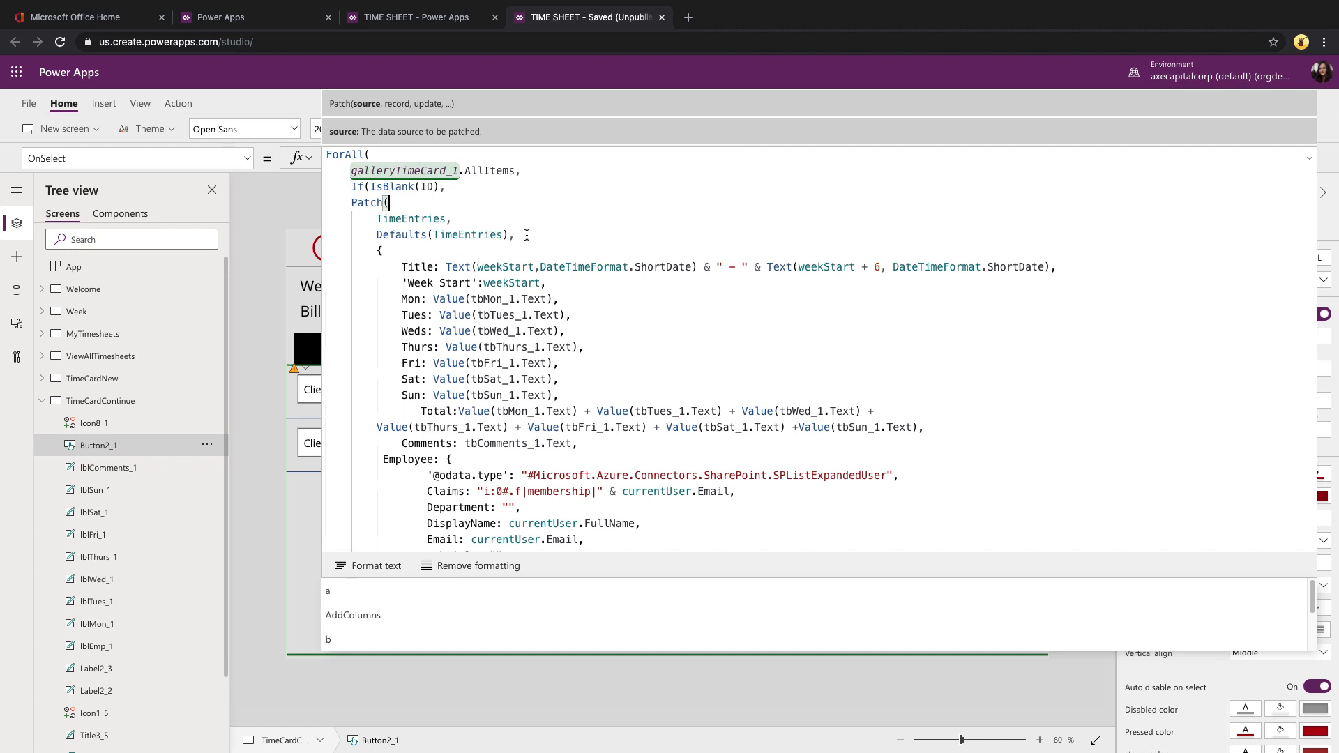
pyautogui.moveTo(515, 234); pyautogui.dragTo(484, 234)
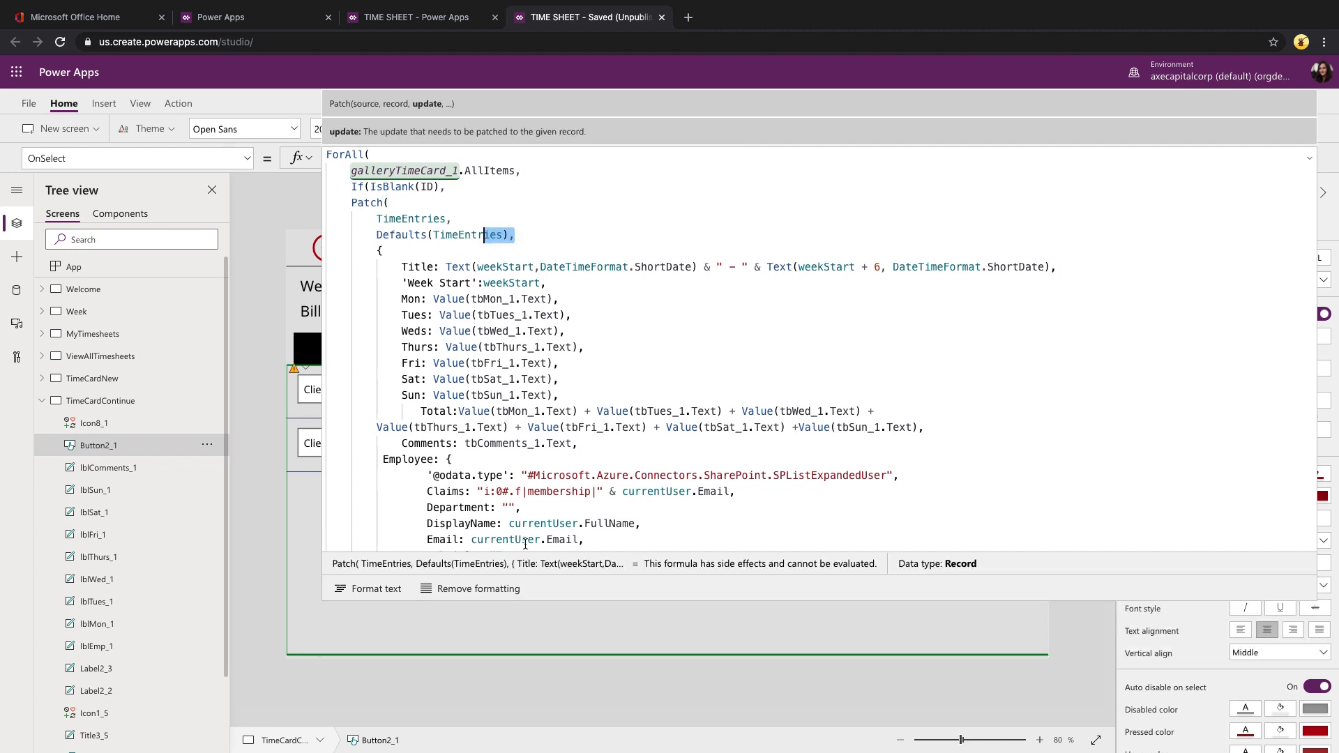
pyautogui.scroll(-3, 109, 588)
pyautogui.scroll(-8, 507, 440)
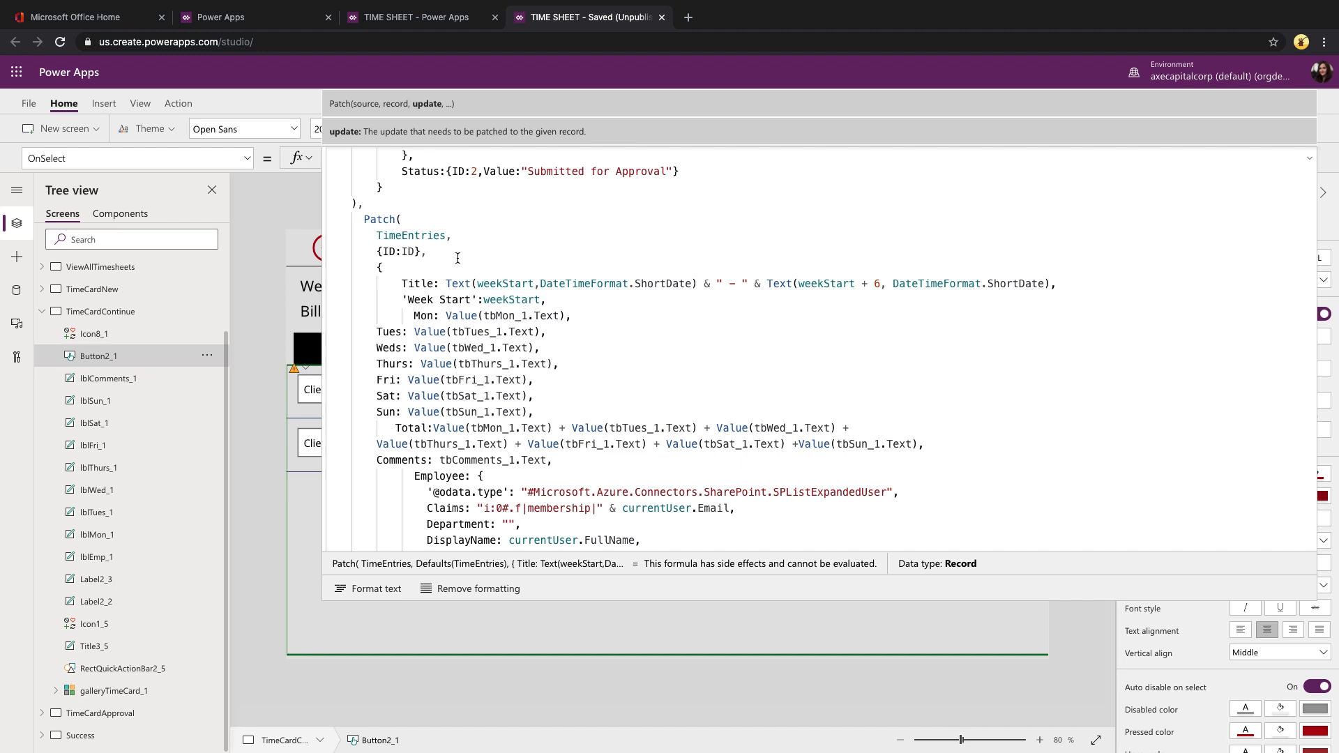
pyautogui.doubleClick(427, 239)
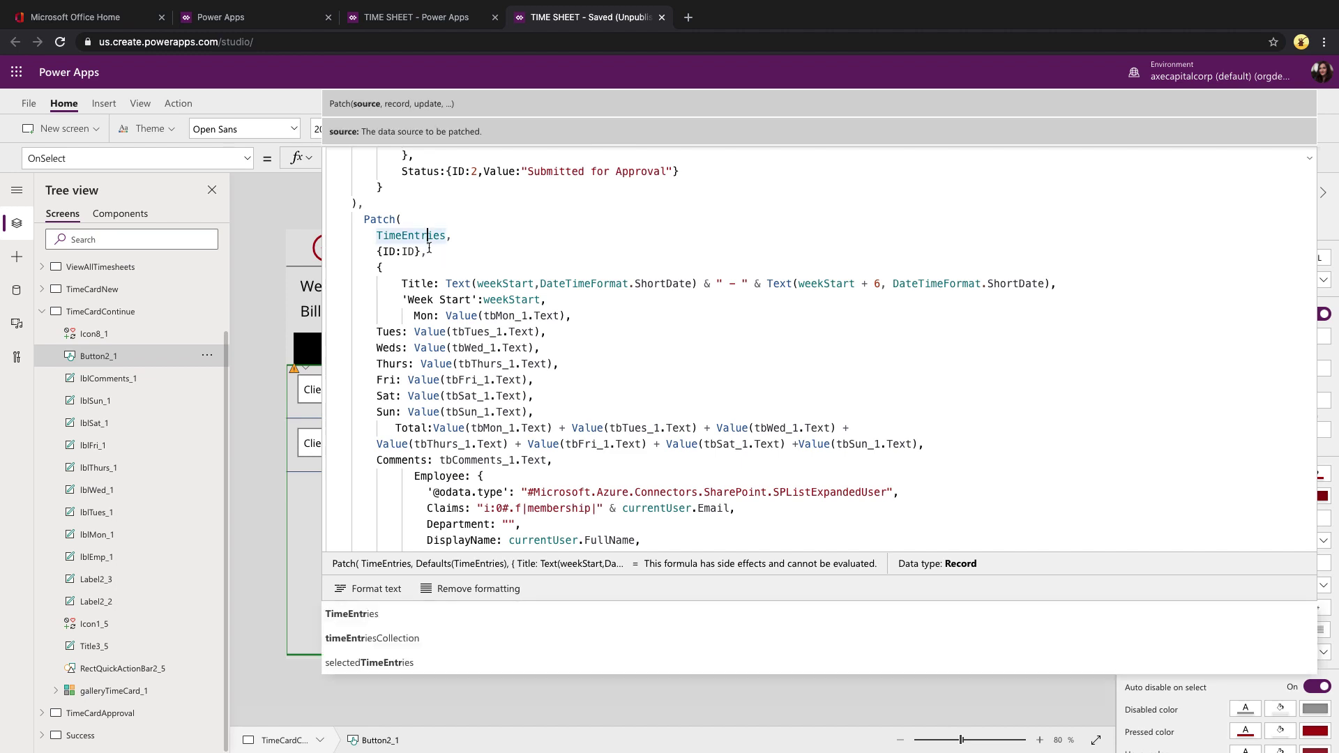
pyautogui.click(387, 253)
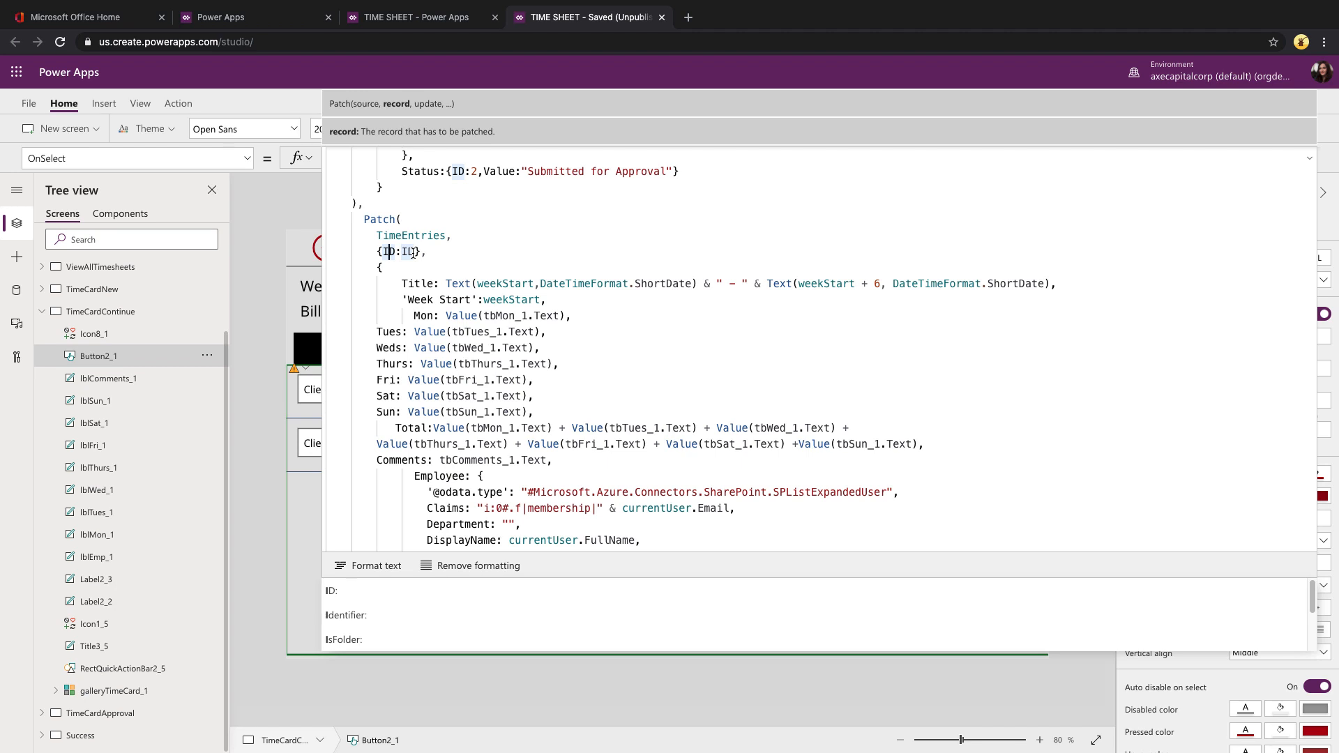
pyautogui.click(1310, 161)
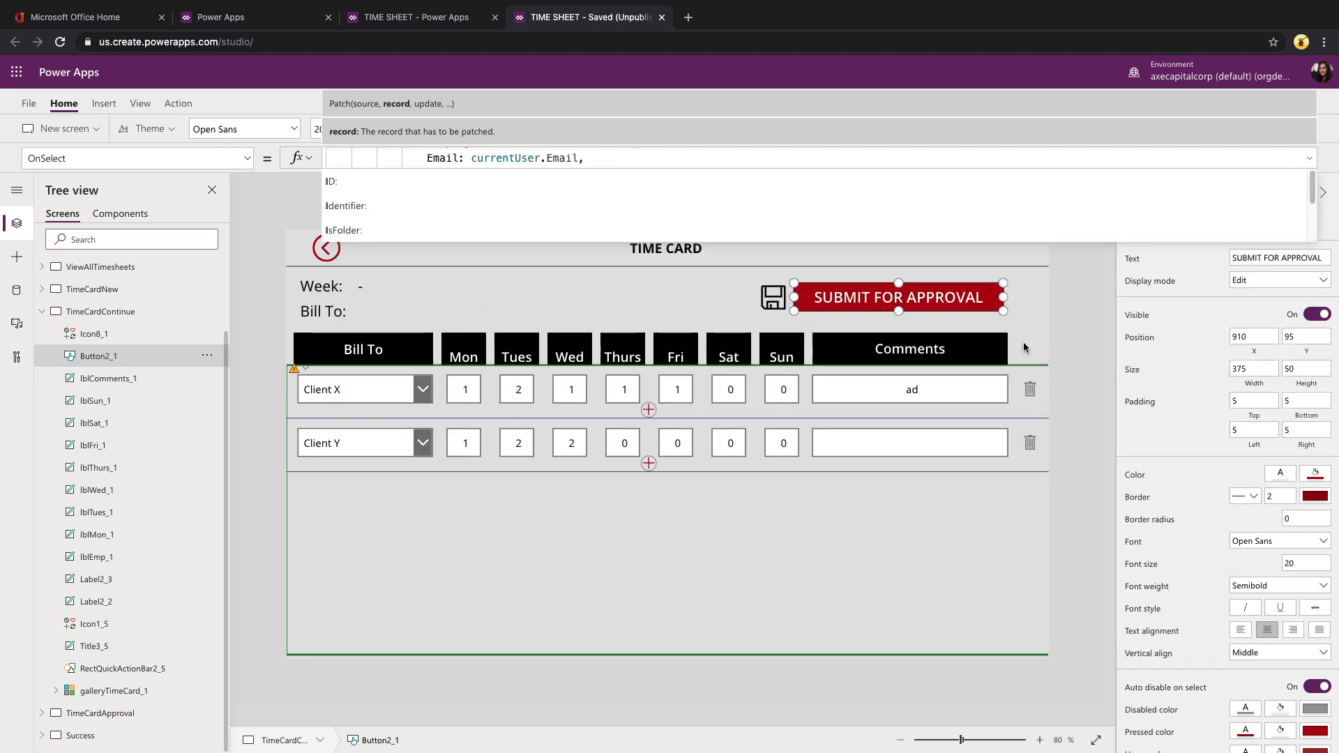
pyautogui.click(773, 299)
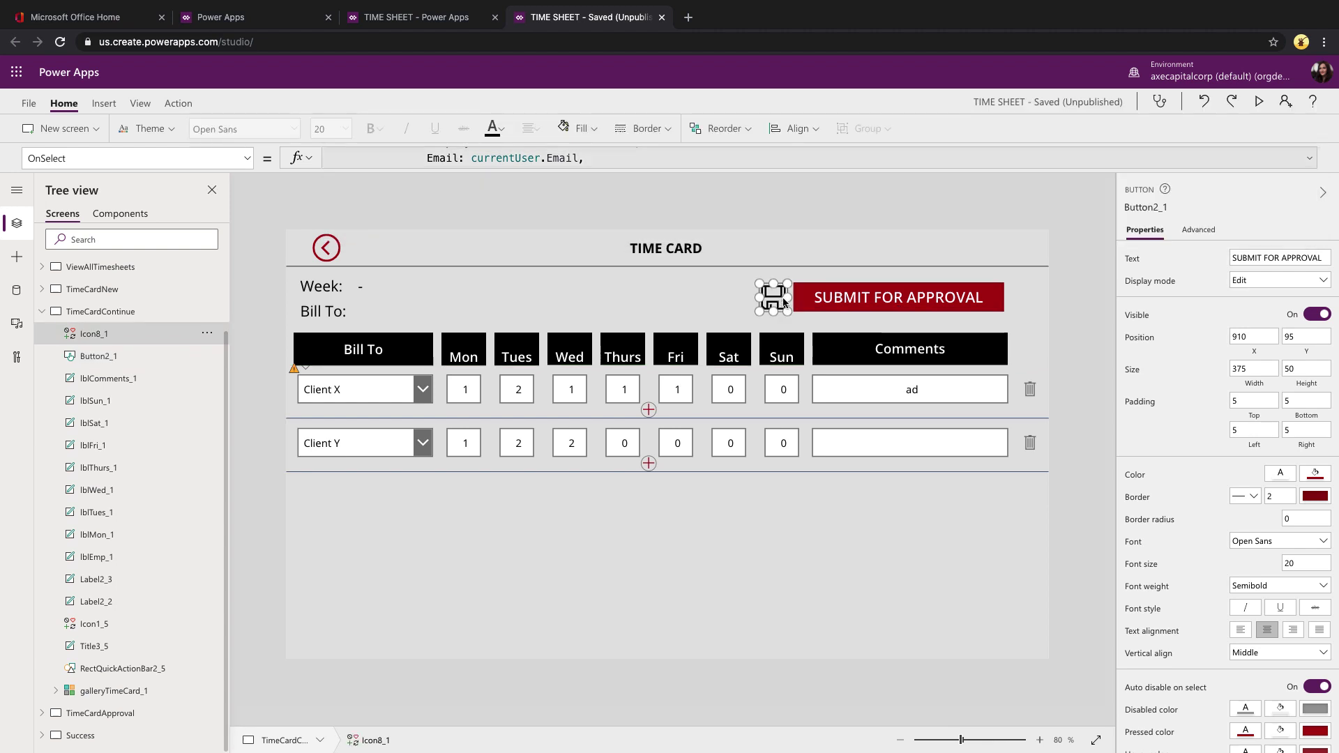
pyautogui.click(1309, 159)
pyautogui.scroll(3, 1113, 355)
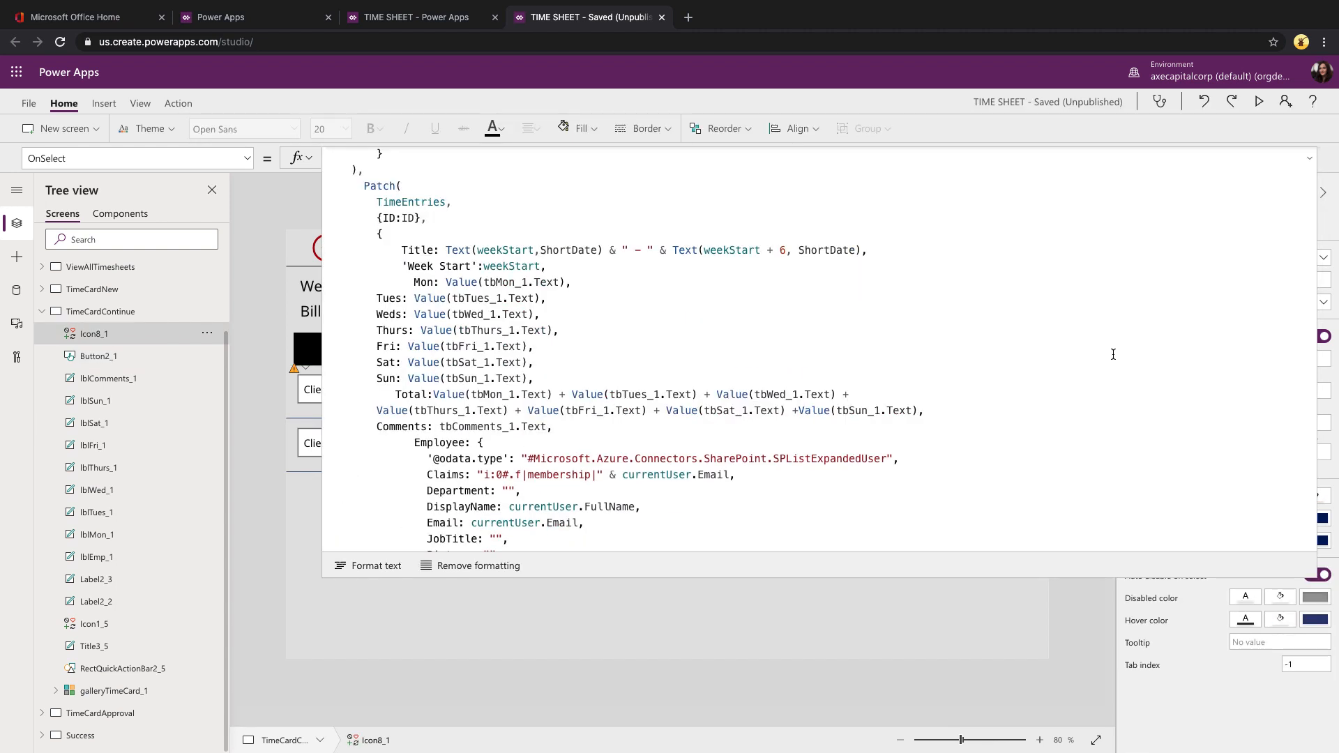
pyautogui.scroll(-8, 1057, 376)
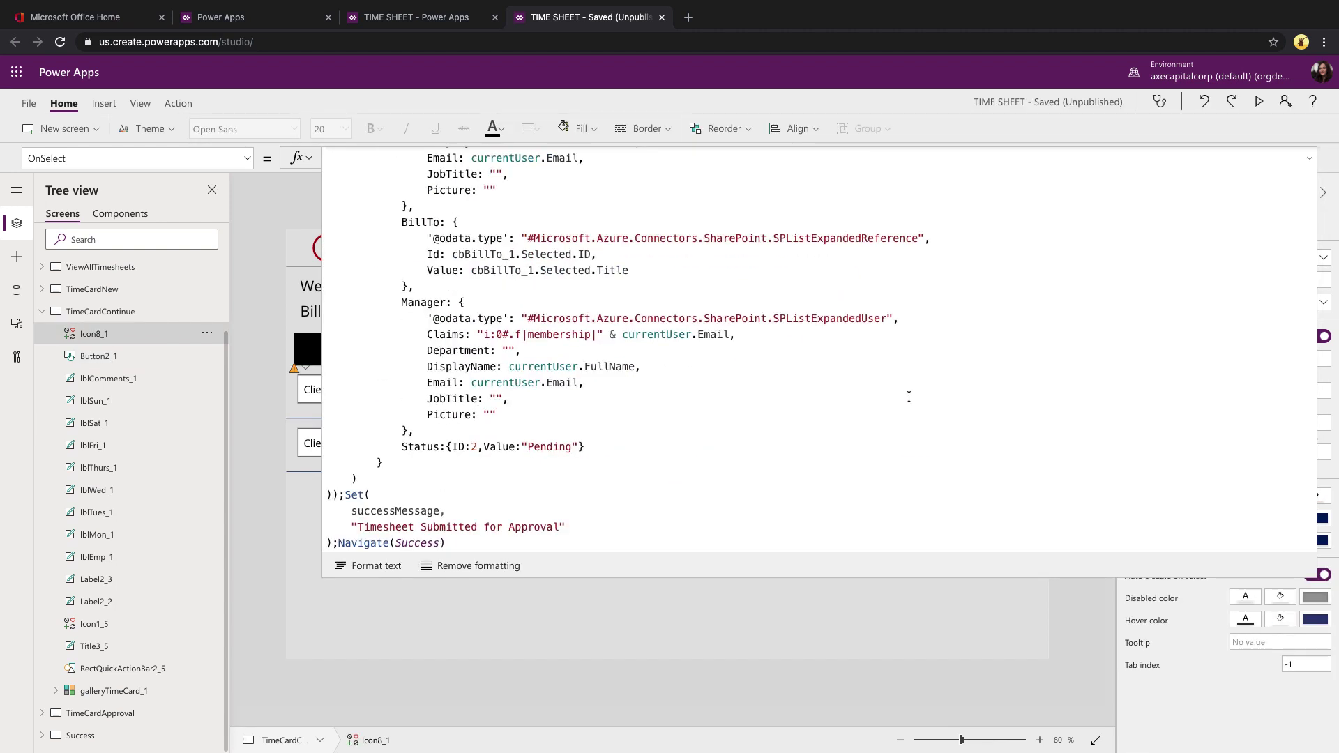
pyautogui.click(561, 450)
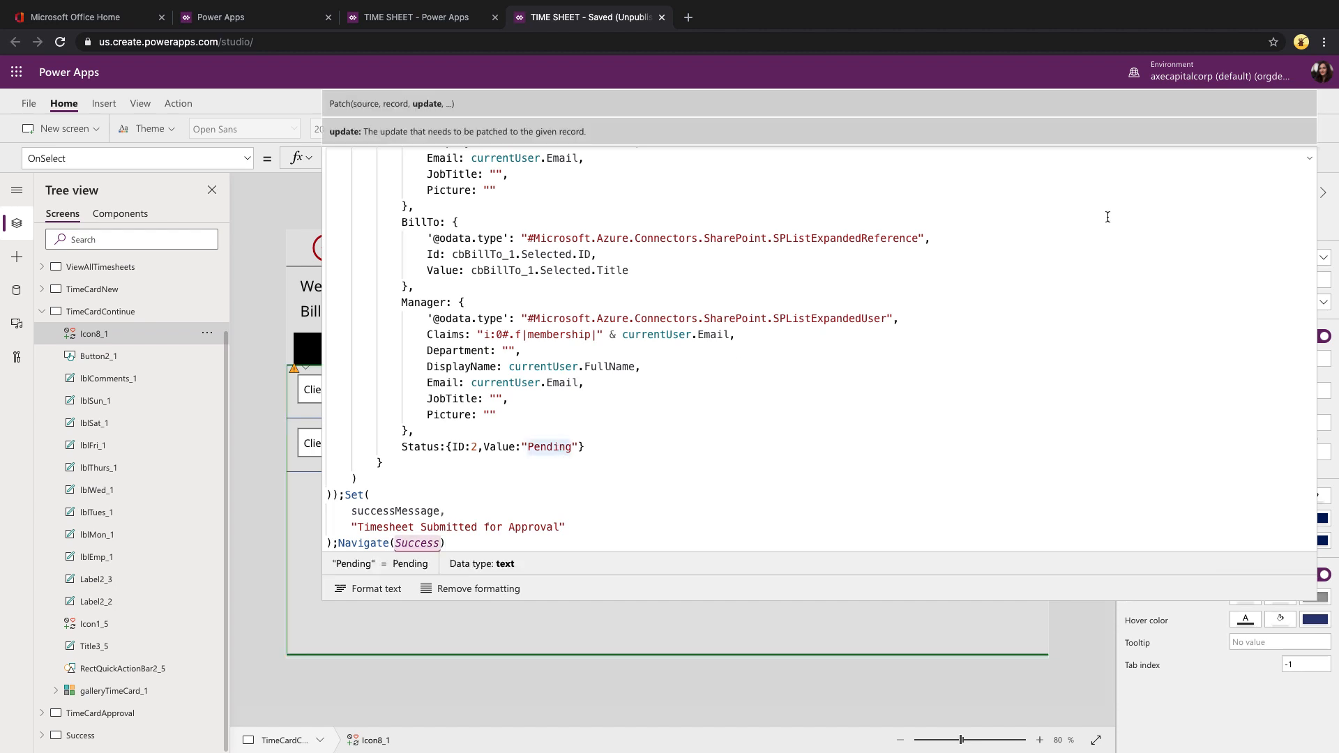
pyautogui.click(1310, 159)
pyautogui.click(942, 301)
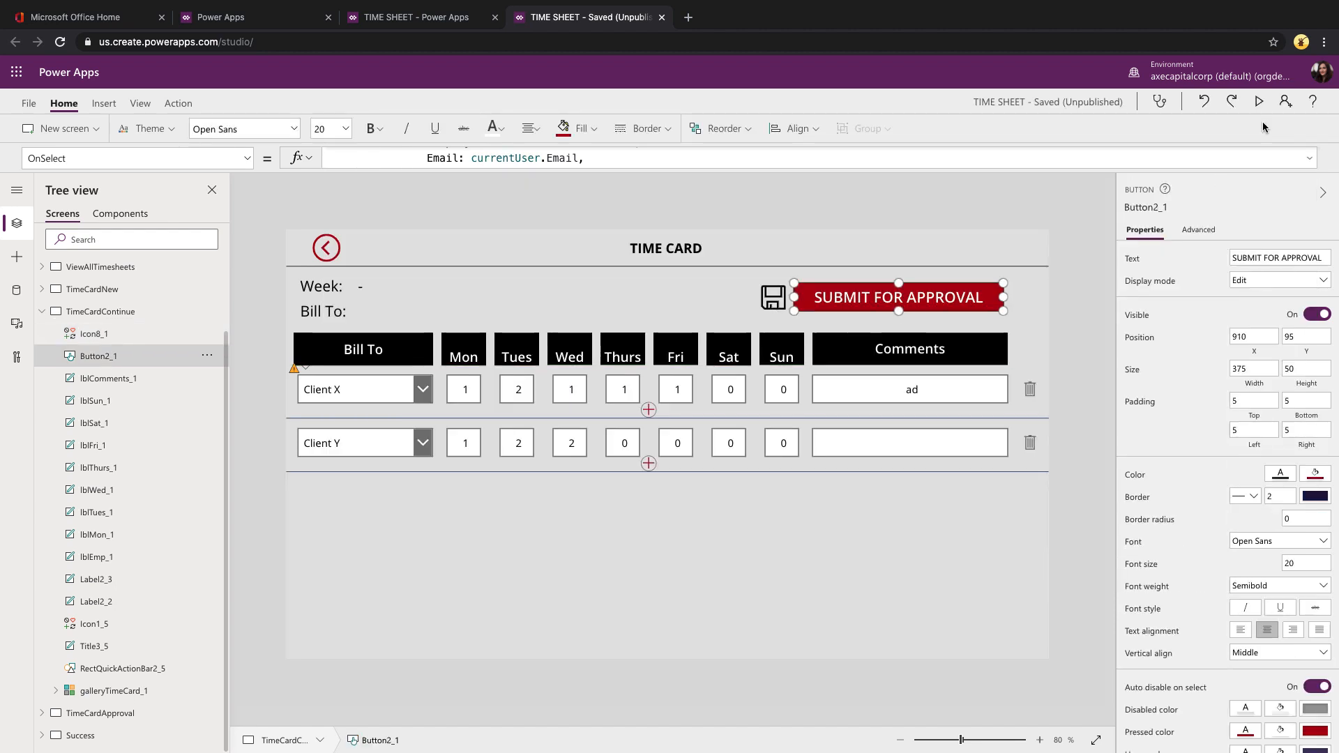
pyautogui.click(1310, 160)
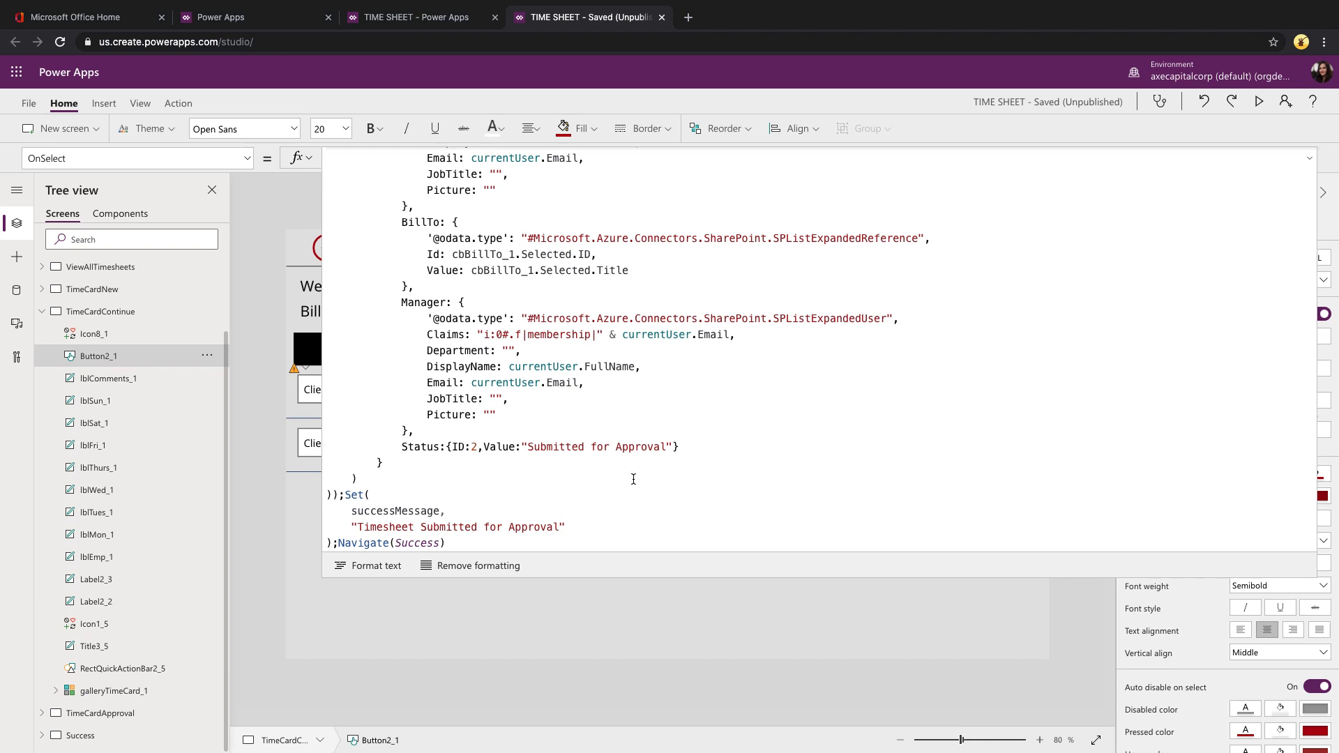
pyautogui.click(1305, 158)
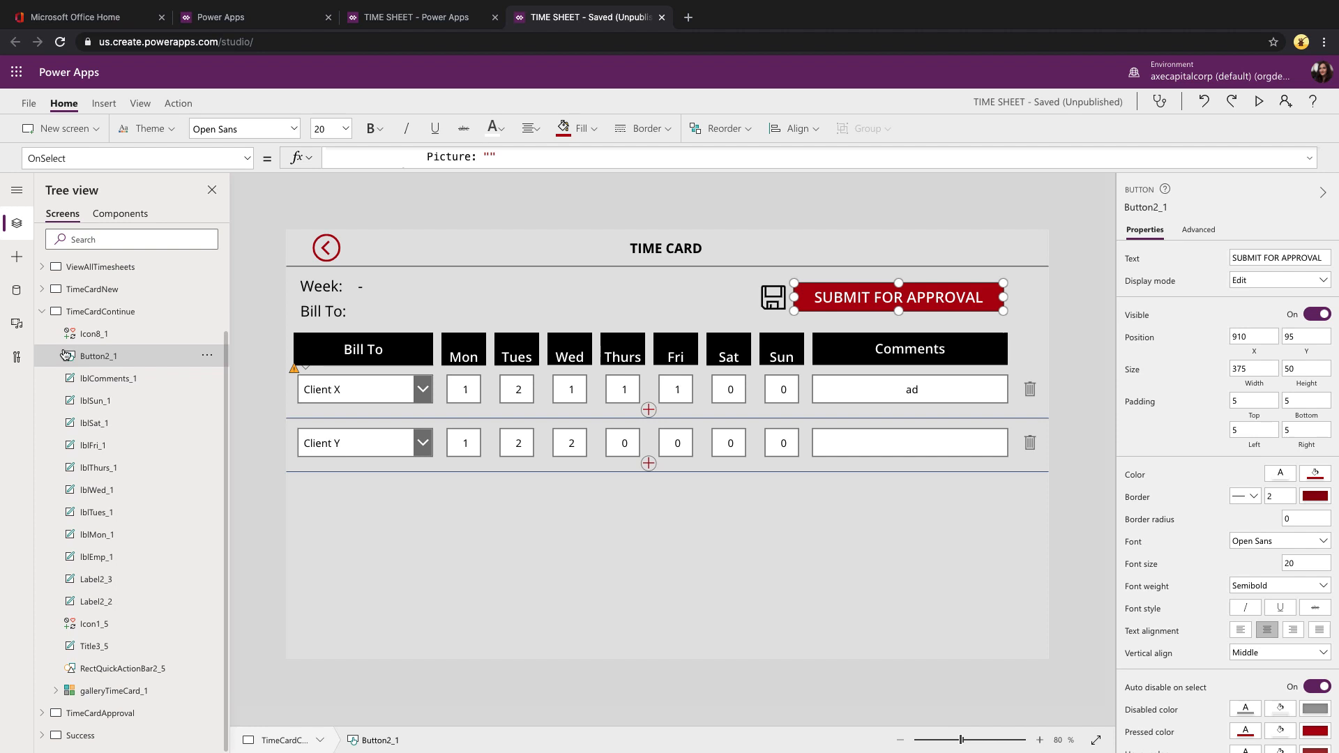
# Collapse TimeCardContinue in the Tree view and open the TimeCardApproval and a neighbouring screen
pyautogui.click(102, 311)
pyautogui.click(41, 311)
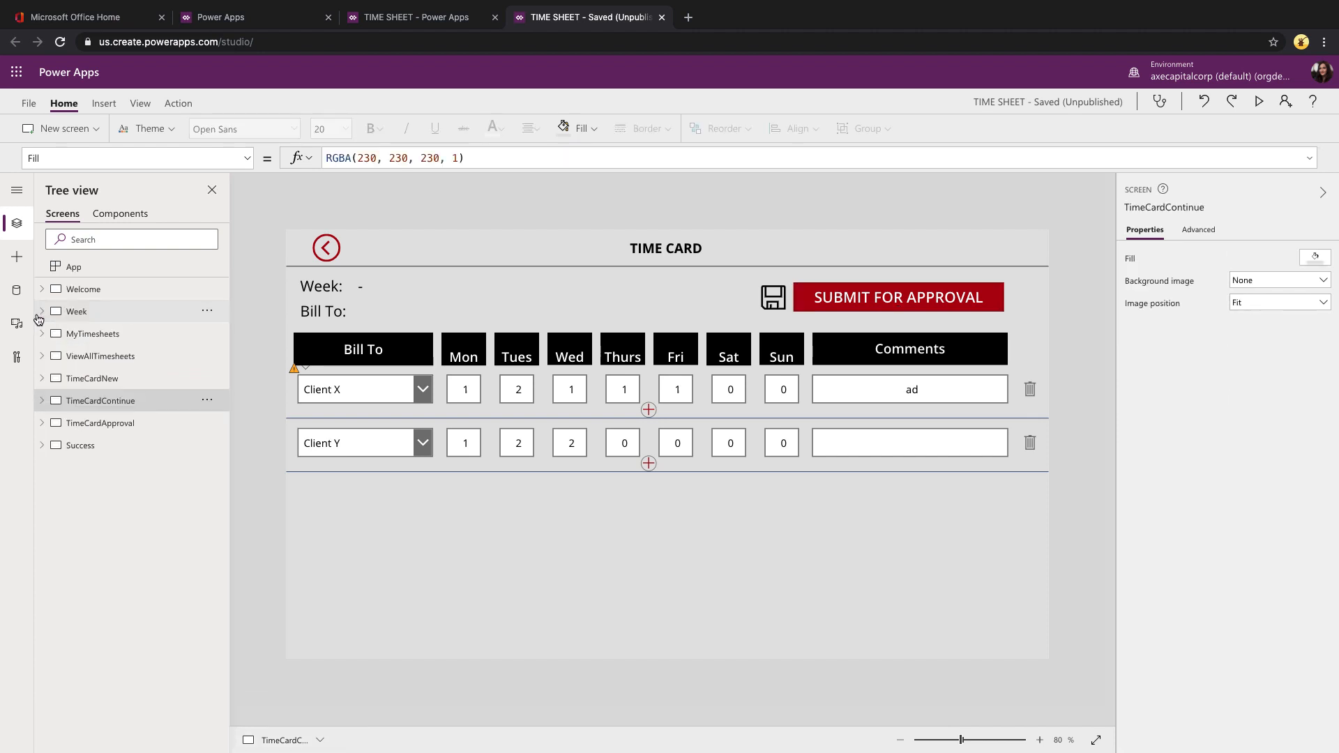
pyautogui.click(127, 423)
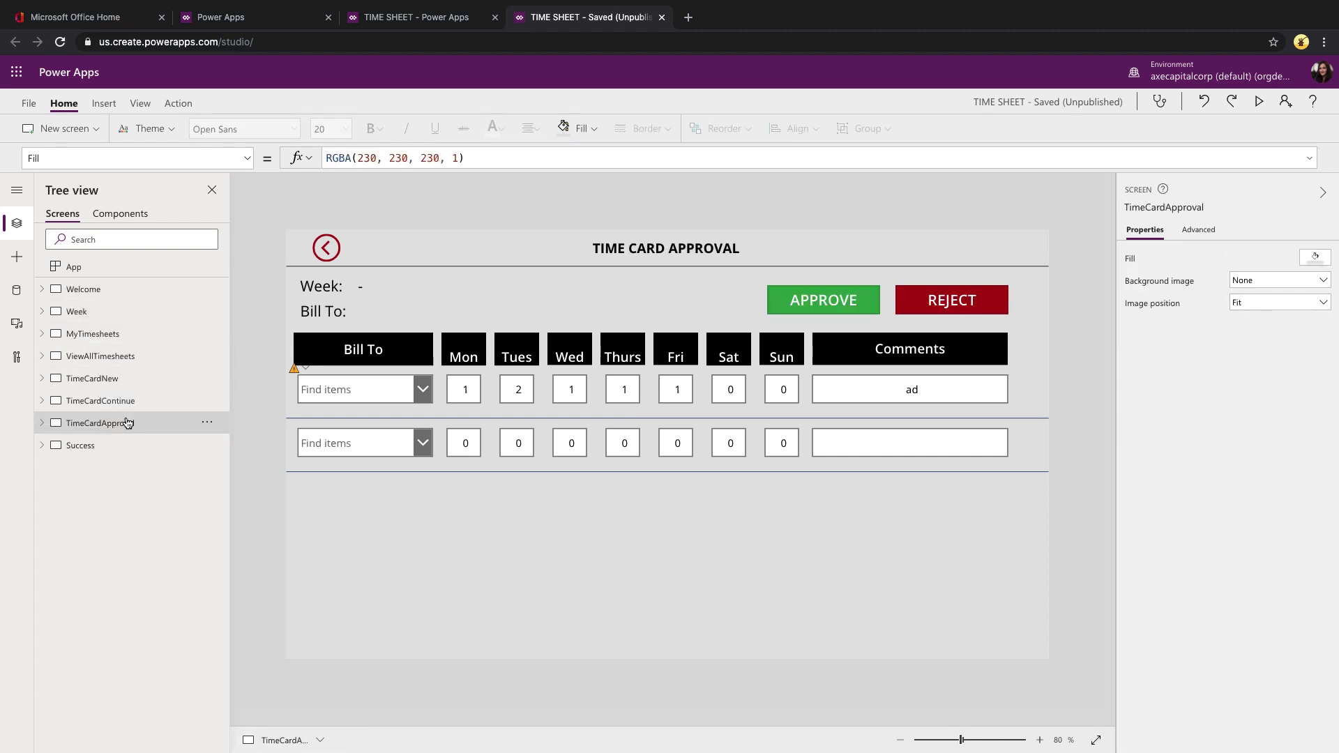
pyautogui.click(119, 378)
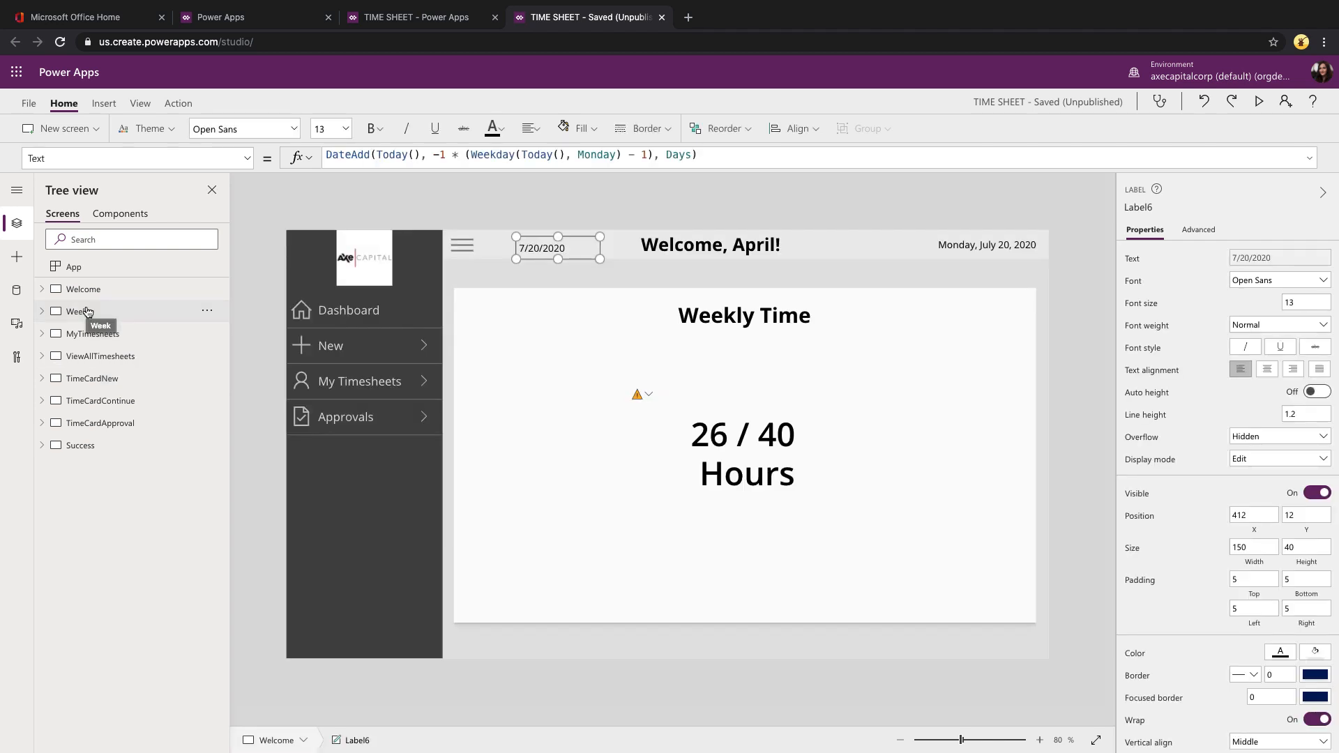
# Step through TimeCardContinue, the pending timesheets screen and MyTimesheets toward the Welcome dashboard
pyautogui.click(102, 401)
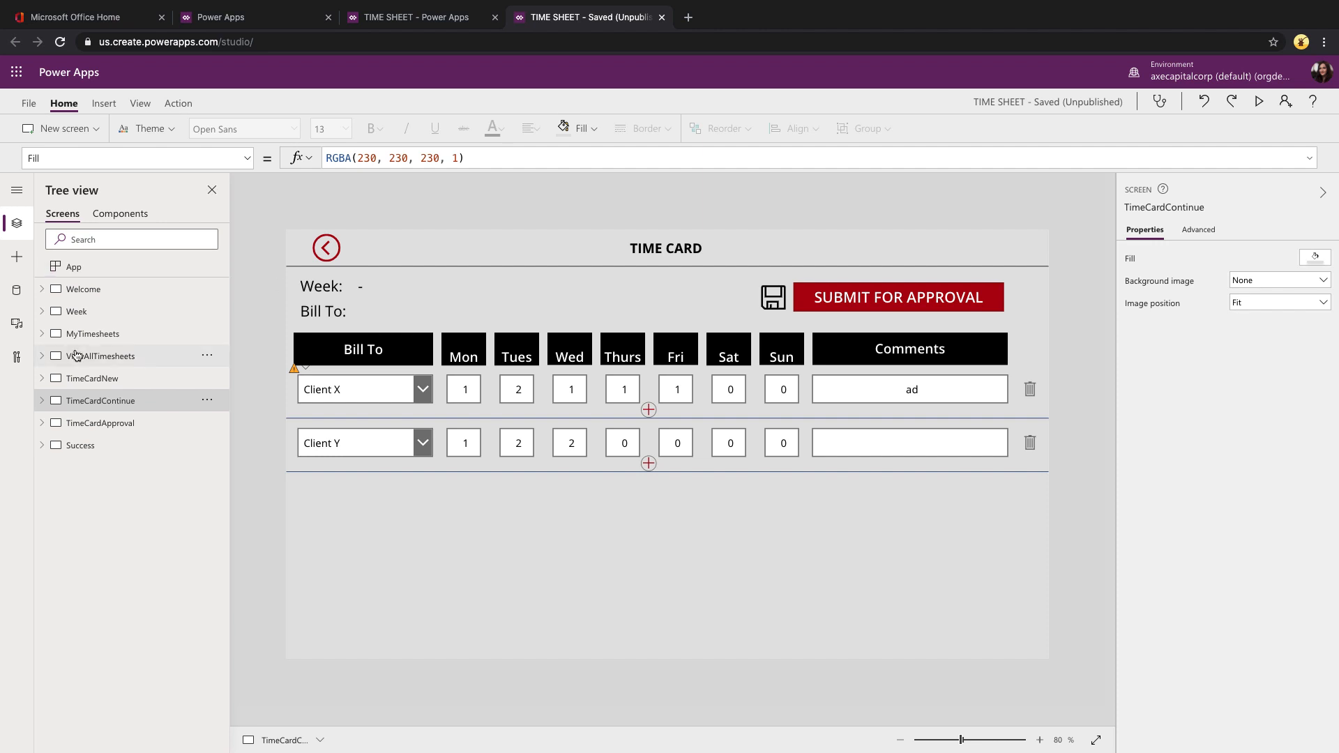
pyautogui.click(99, 357)
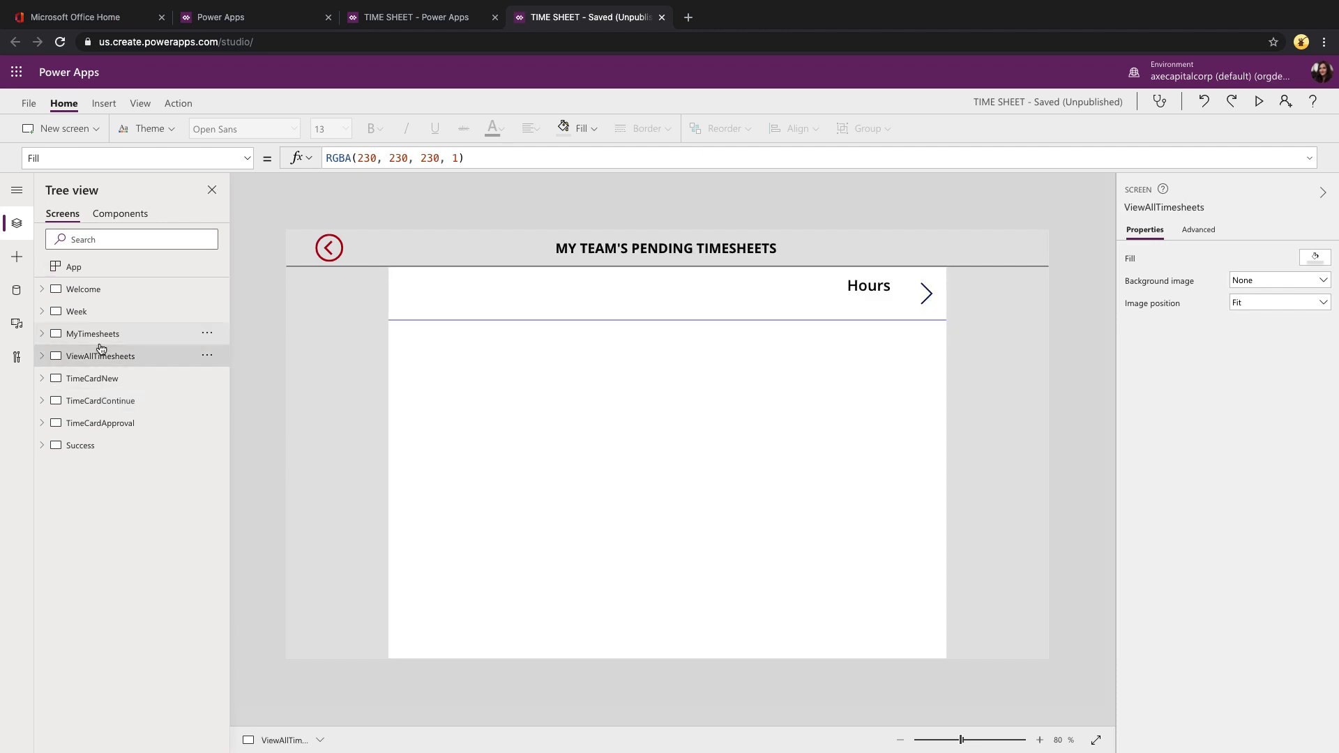
pyautogui.click(92, 334)
pyautogui.click(89, 291)
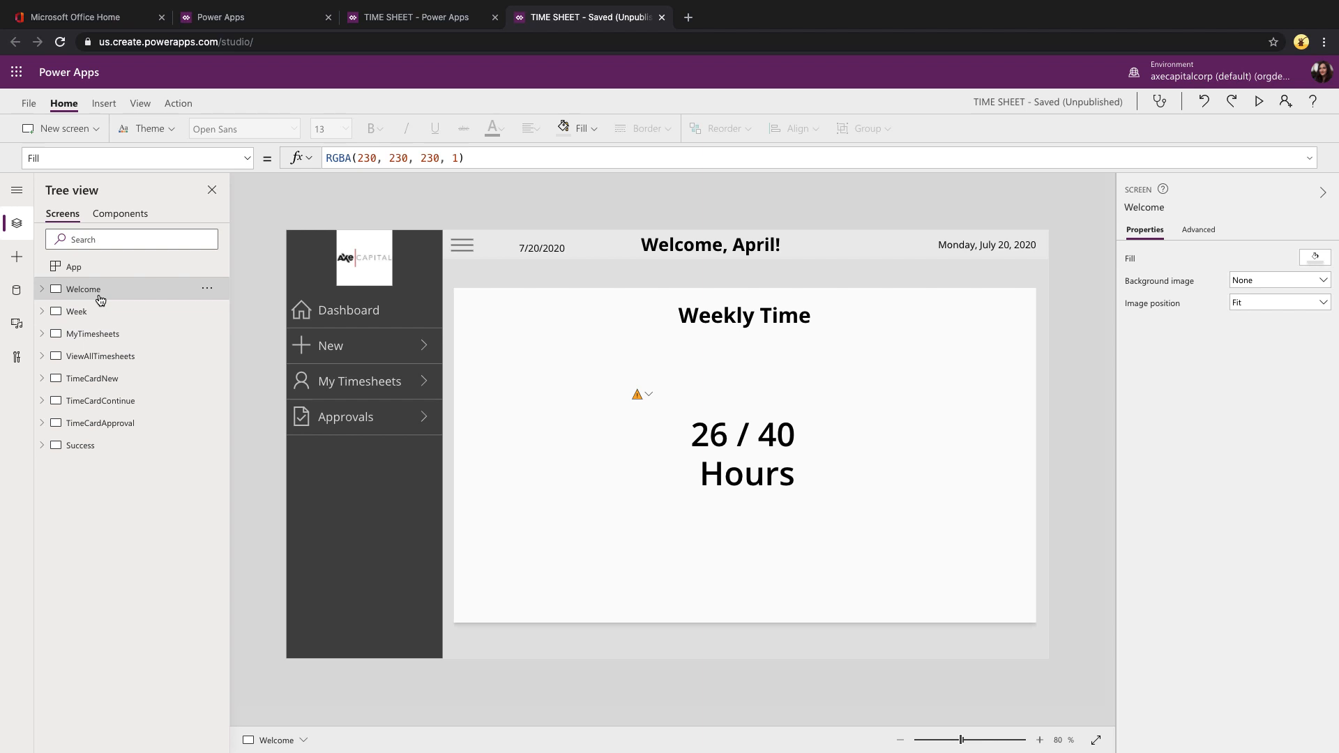